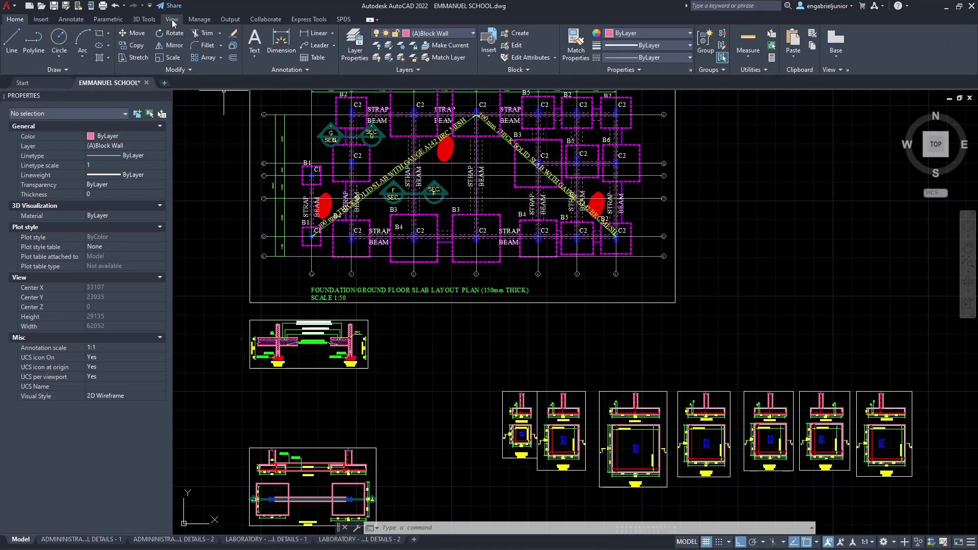
- Open the Tool Palettes window as a floating palette over the drawing and look through its Mechanical samples
click(172, 18)
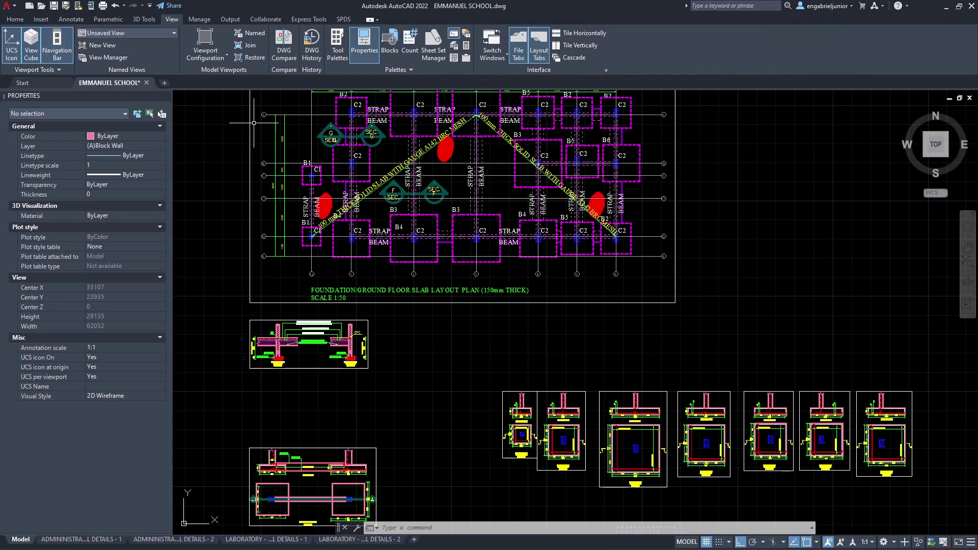
click(337, 47)
drag(510, 153, 393, 176)
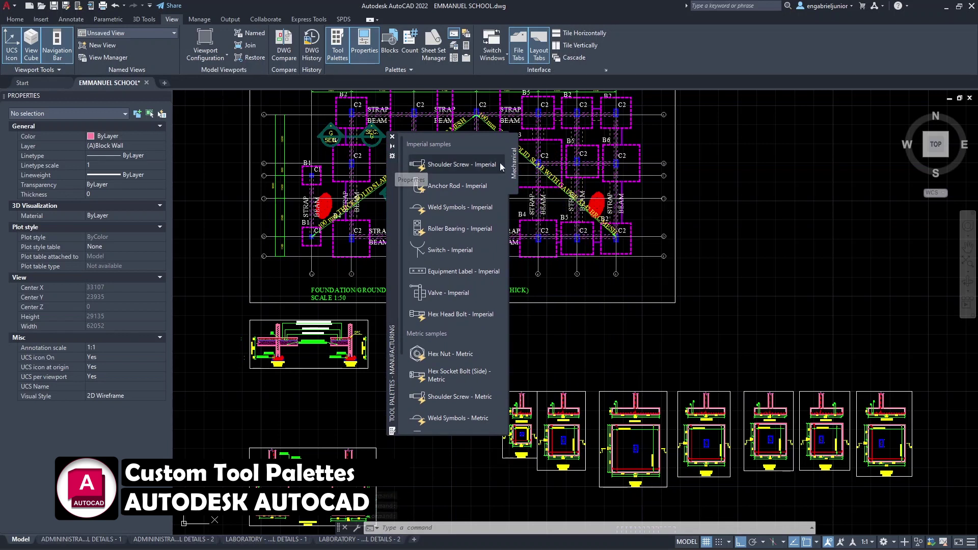
scroll(457, 297, down, 3)
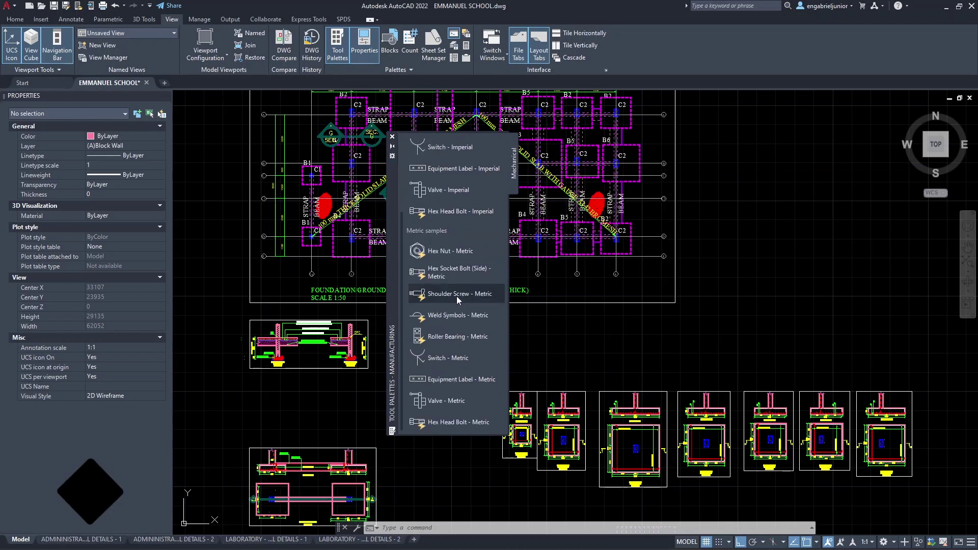
- Display all palettes in the Tool Palettes window and look through the Tables and Leaders palettes
click(392, 155)
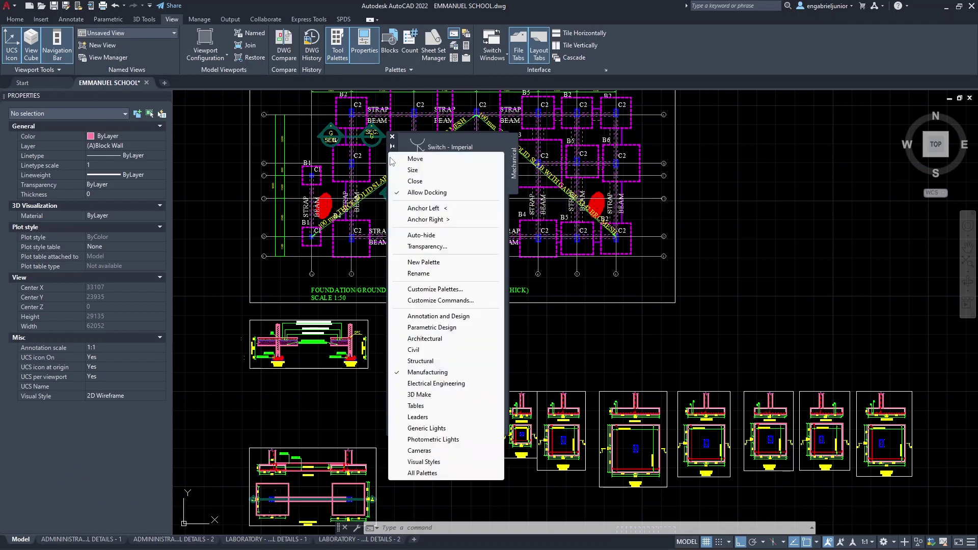
click(450, 474)
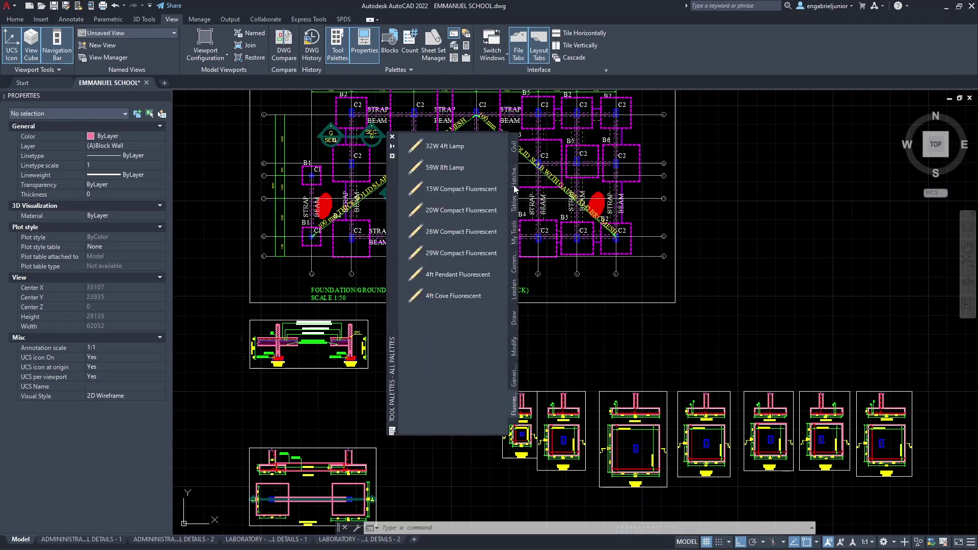
click(513, 191)
click(517, 213)
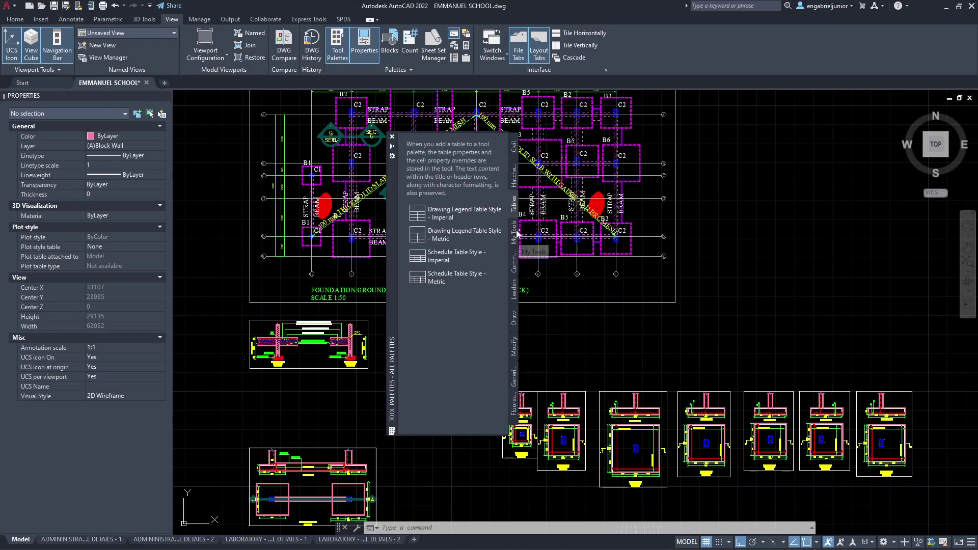
click(514, 270)
click(515, 293)
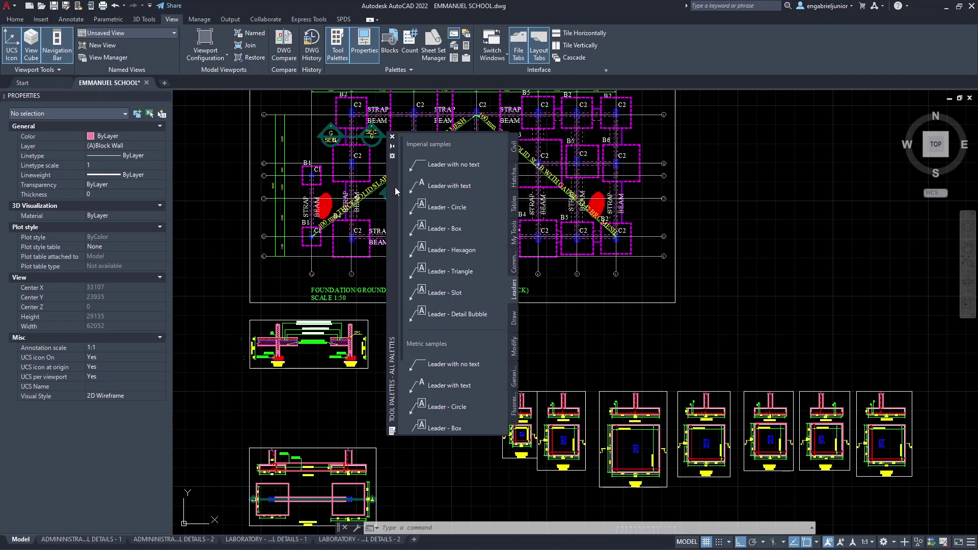
- Open the palette customization settings and create a new palette group named My Palette Group
right_click(391, 173)
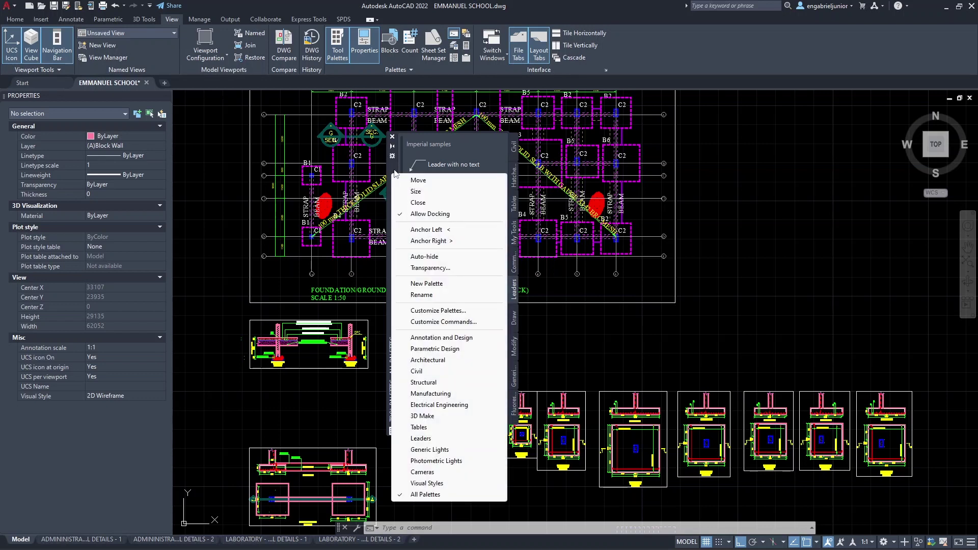
click(443, 311)
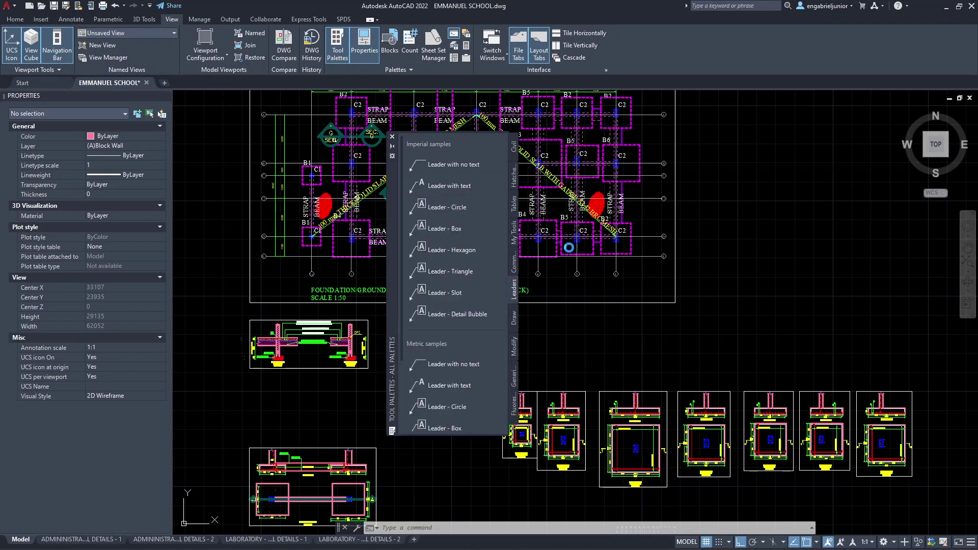
drag(517, 175, 478, 135)
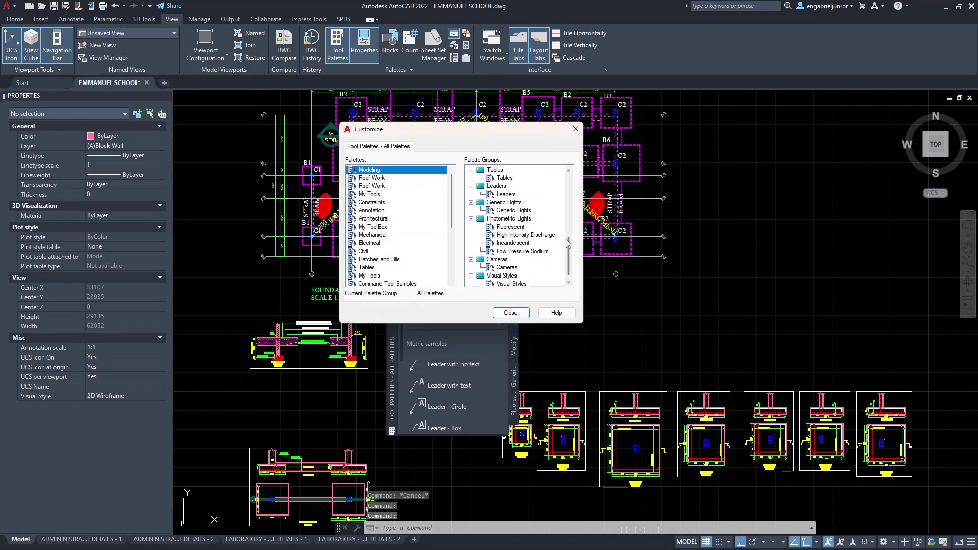
scroll(518, 283, down, 1)
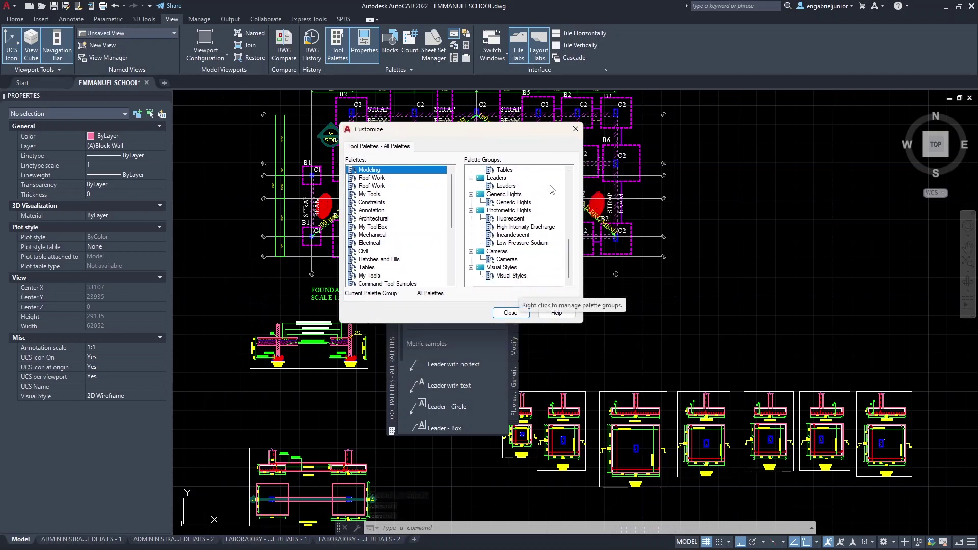
right_click(511, 285)
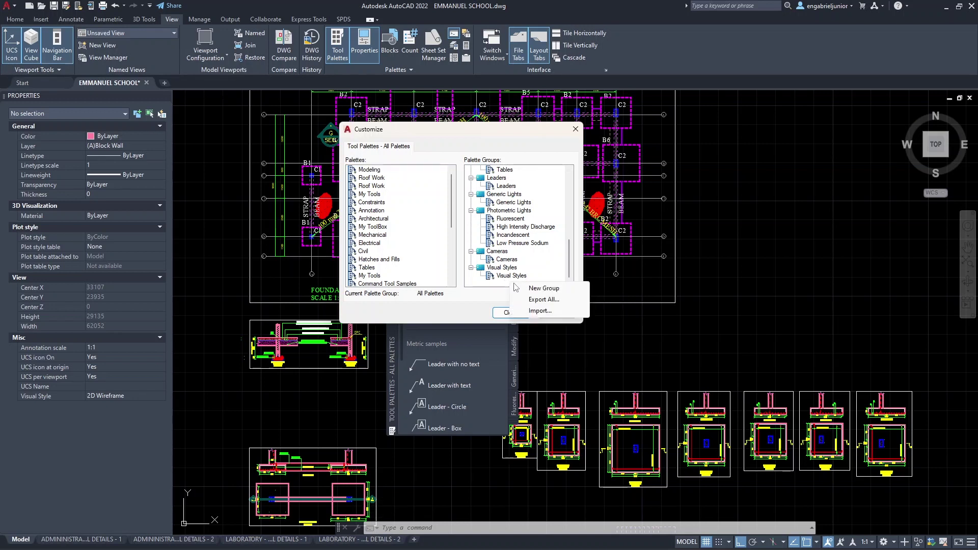
click(535, 289)
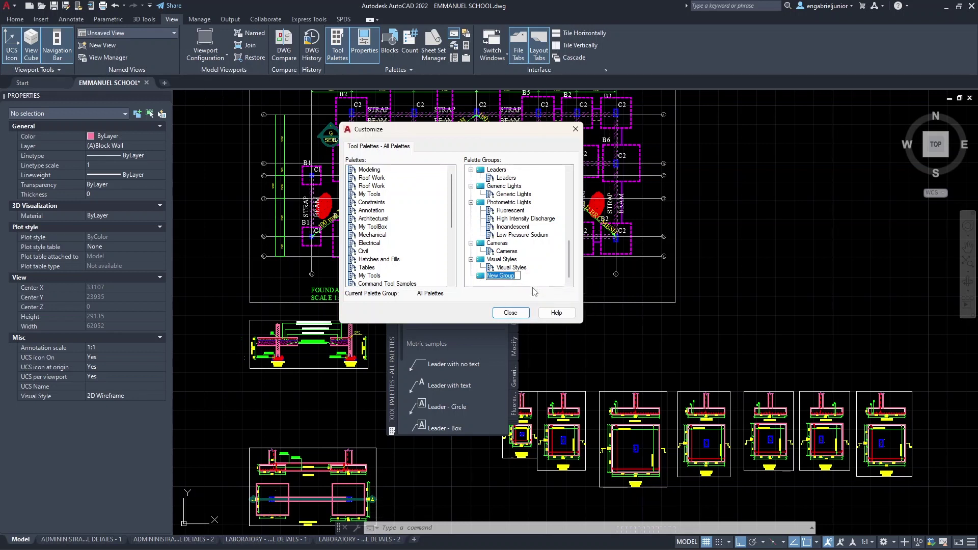
text(My Palette)
key(Return)
- Create a new tool palette named Custom Palette 1 in the list of palettes
drag(455, 214, 452, 268)
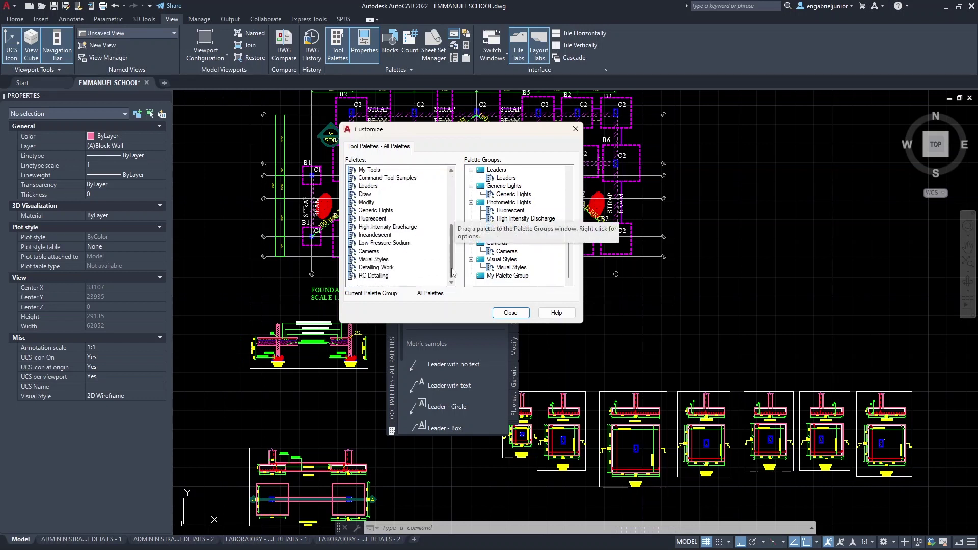
right_click(383, 286)
click(410, 289)
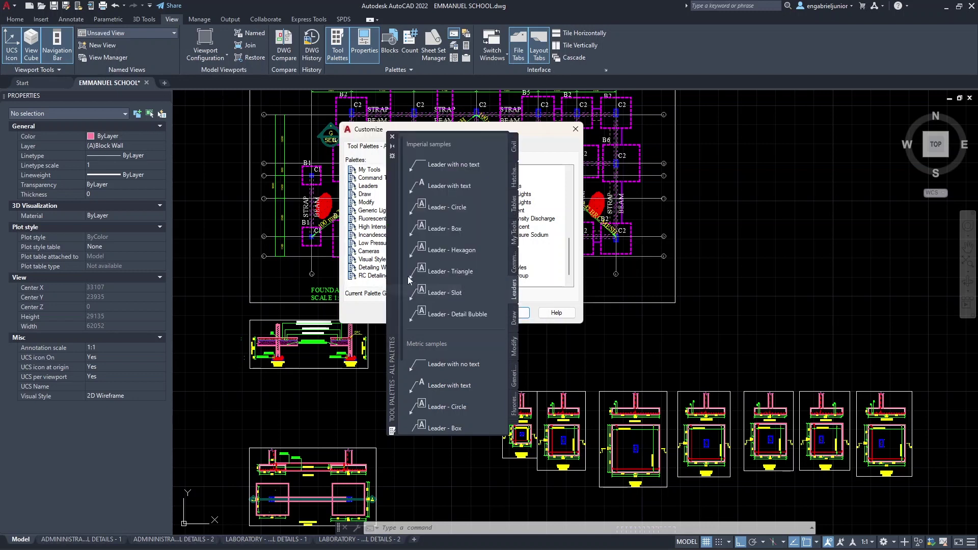
text(Cutom )
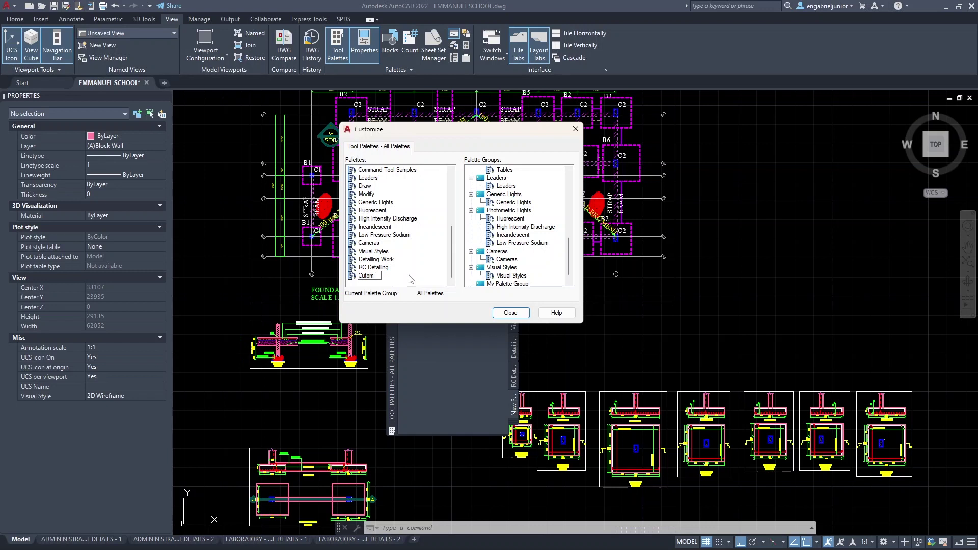
text(tom)
key(Return)
- Add Custom Palette 1 to My Palette Group and display that group in the Tool Palettes window
scroll(571, 259, down, 1)
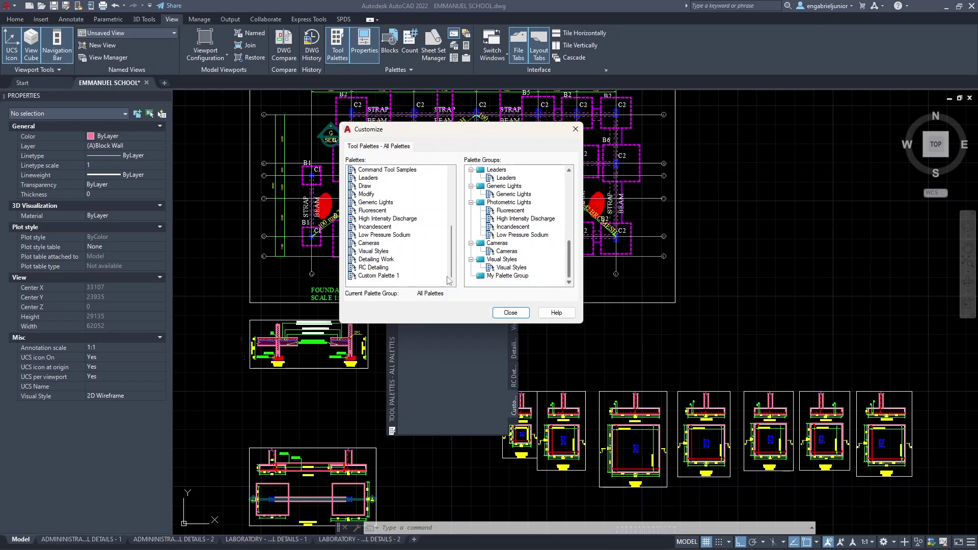
click(379, 277)
drag(379, 276, 503, 279)
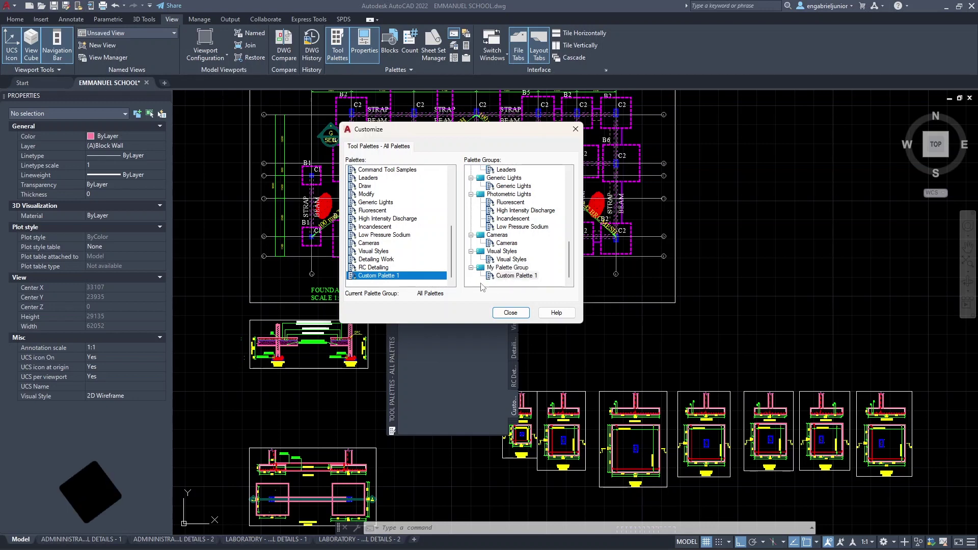
click(471, 276)
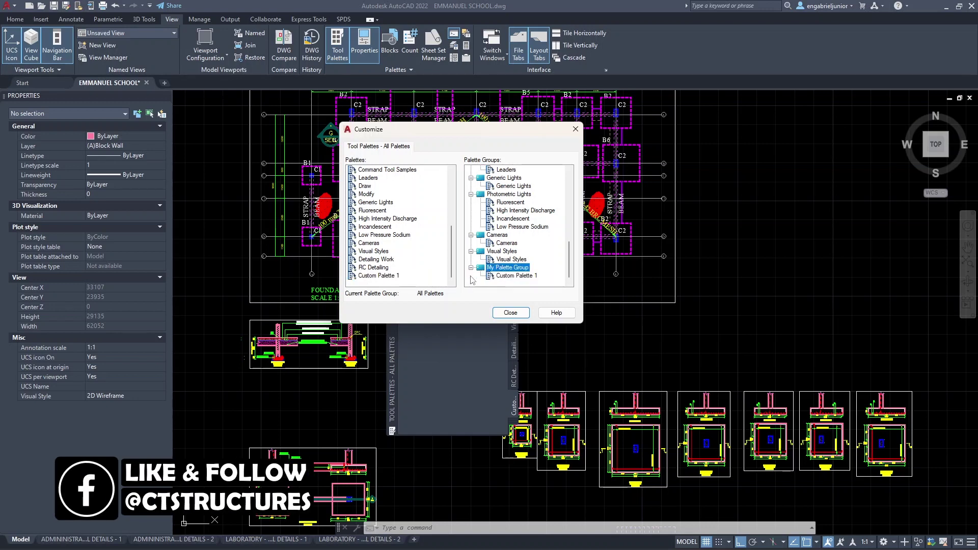
click(512, 312)
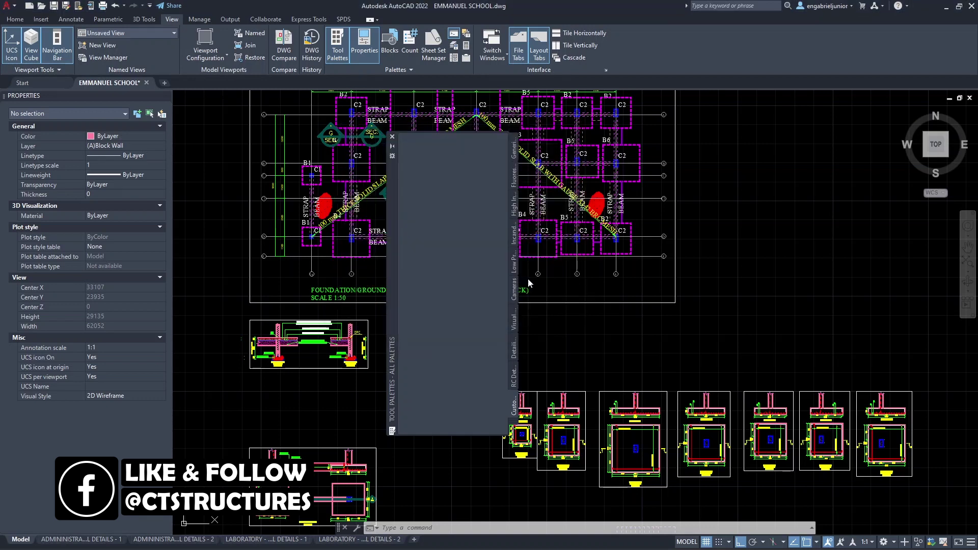
click(392, 157)
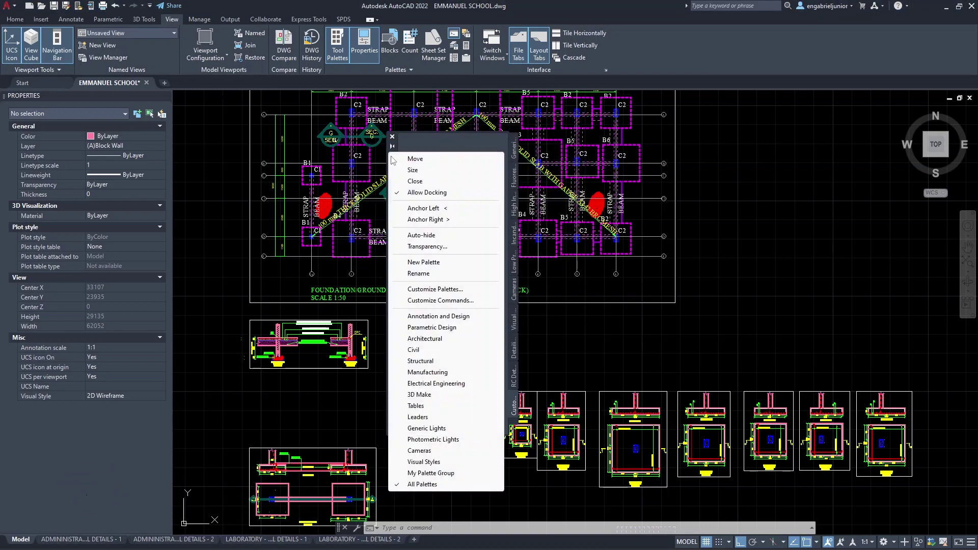
click(456, 473)
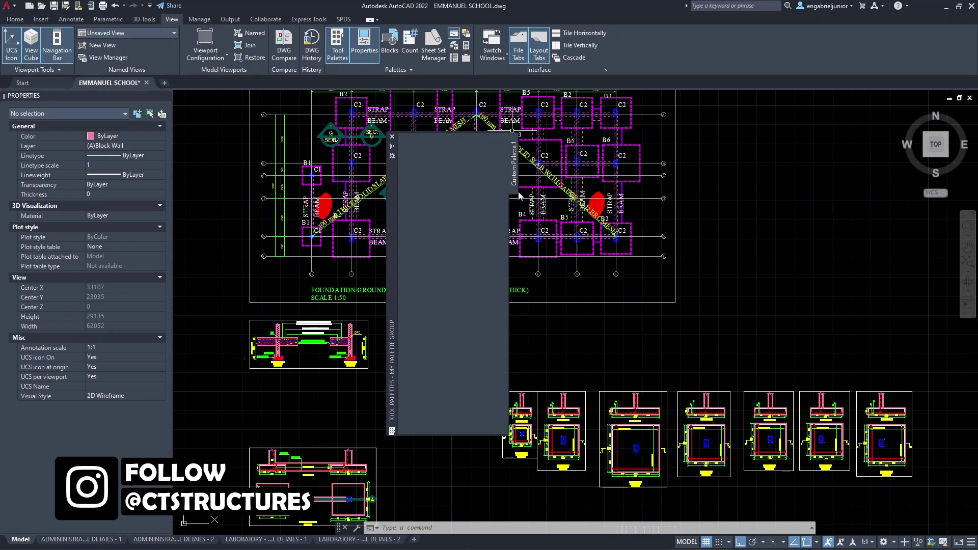
- Add a new palette named Custom Palette 2 to the displayed palette group
right_click(393, 170)
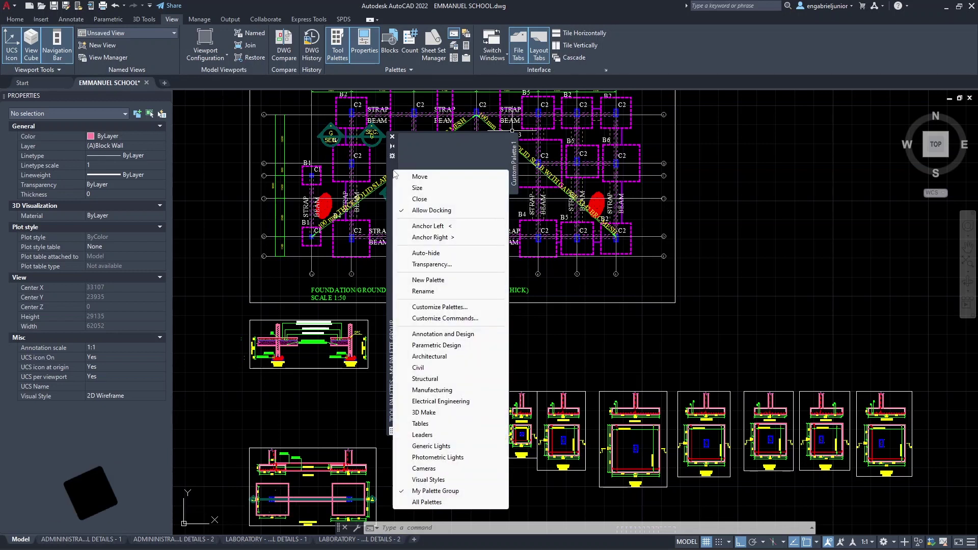
click(432, 281)
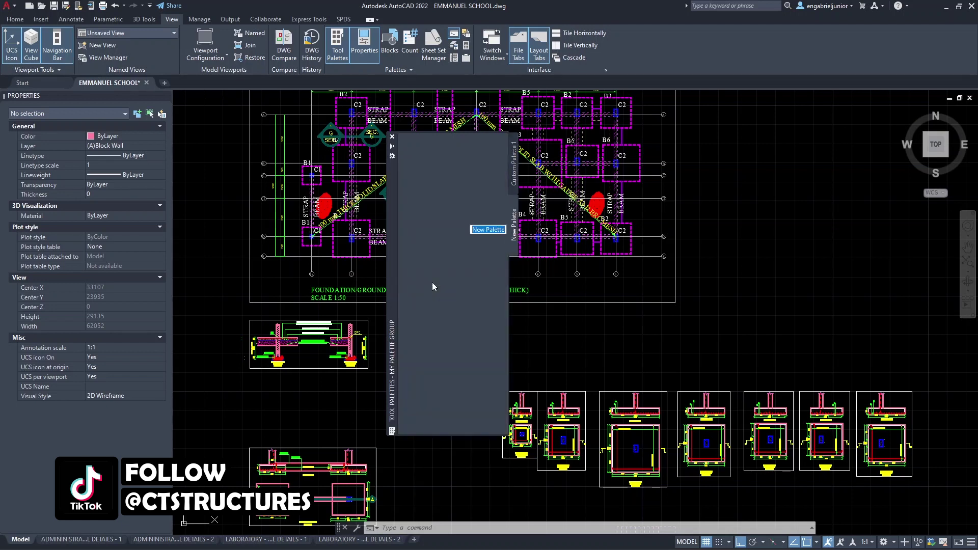
text(Custom Palette 2)
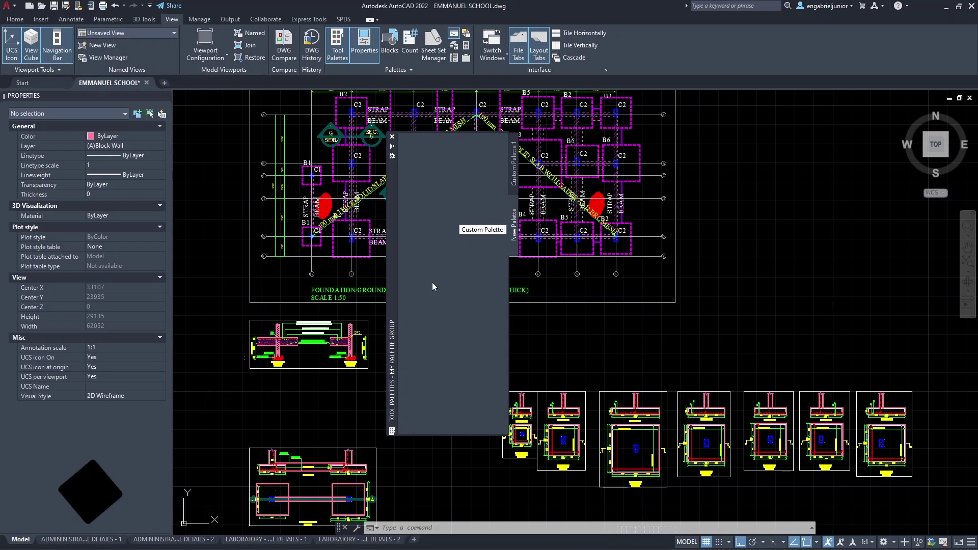
key(Return)
- Delete Custom Palette 2 from the Tool Palettes window and confirm its removal
right_click(514, 224)
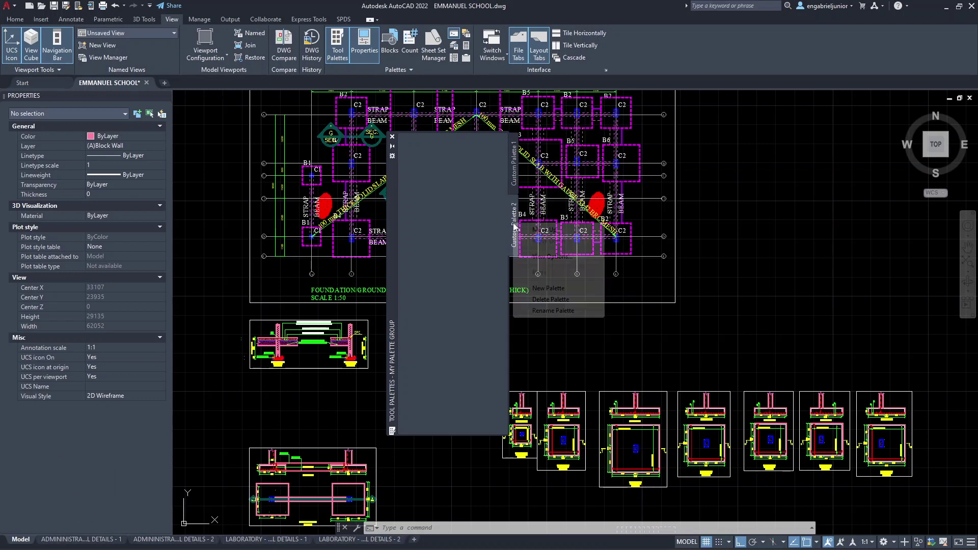
click(540, 300)
click(518, 307)
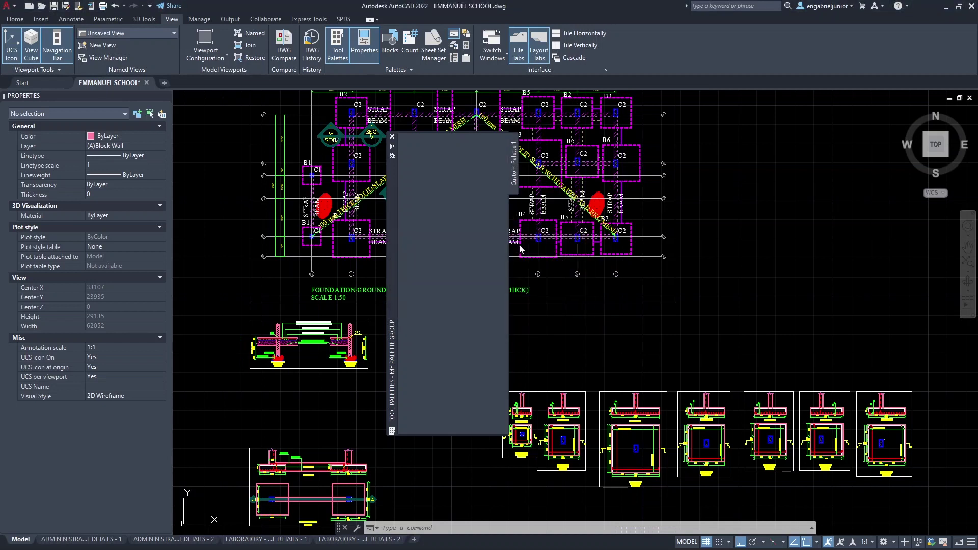
- Move the Tool Palettes window clear of the foundation plan and open DesignCenter
mouse_move(396, 179)
mouse_down()
mouse_move(499, 192)
mouse_move(653, 190)
mouse_move(734, 167)
mouse_up()
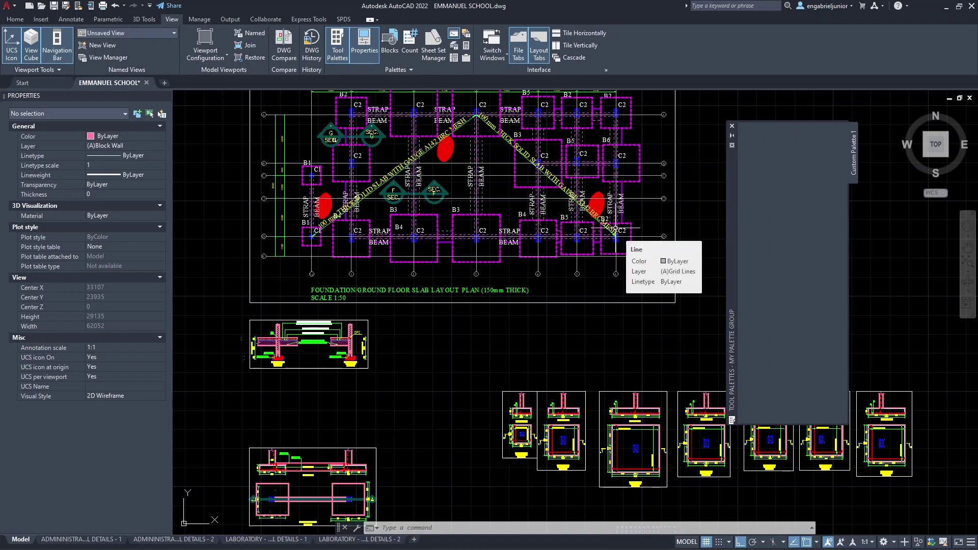
scroll(439, 287, down, 3)
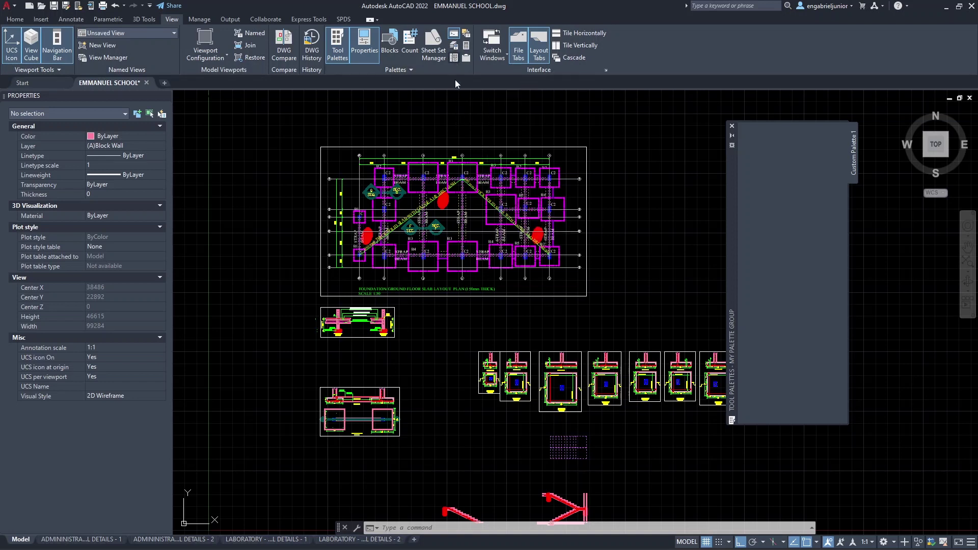
key(ctrl+2)
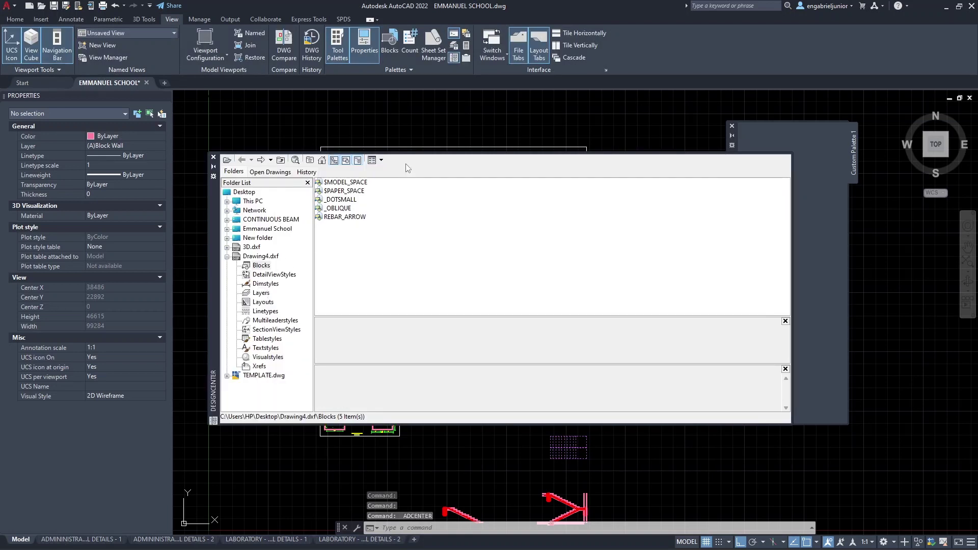
- Dock DesignCenter beside the Properties palette, collapse it to a strip, and float it over the drawing again
drag(212, 219, 190, 185)
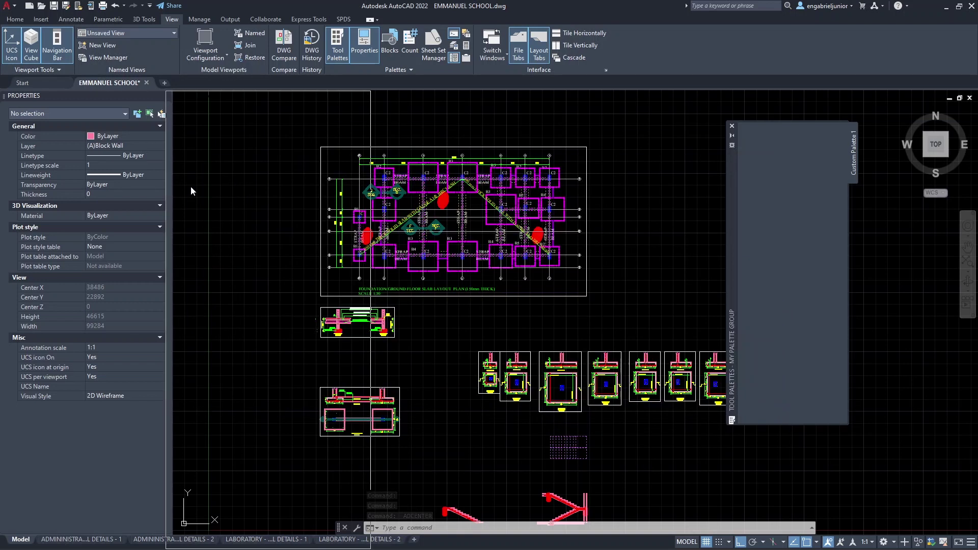
mouse_move(197, 96)
mouse_down()
mouse_move(240, 112)
mouse_move(374, 213)
mouse_move(386, 244)
mouse_up()
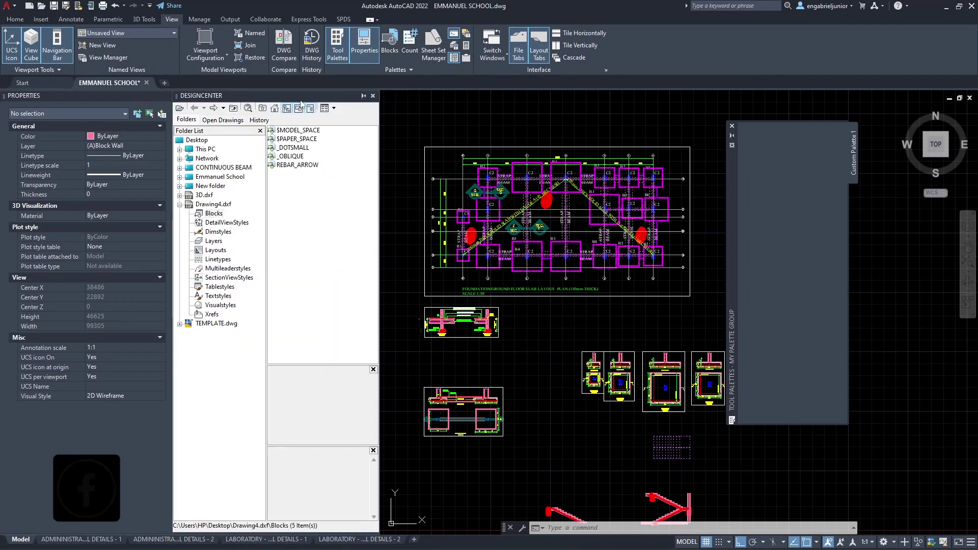
click(363, 96)
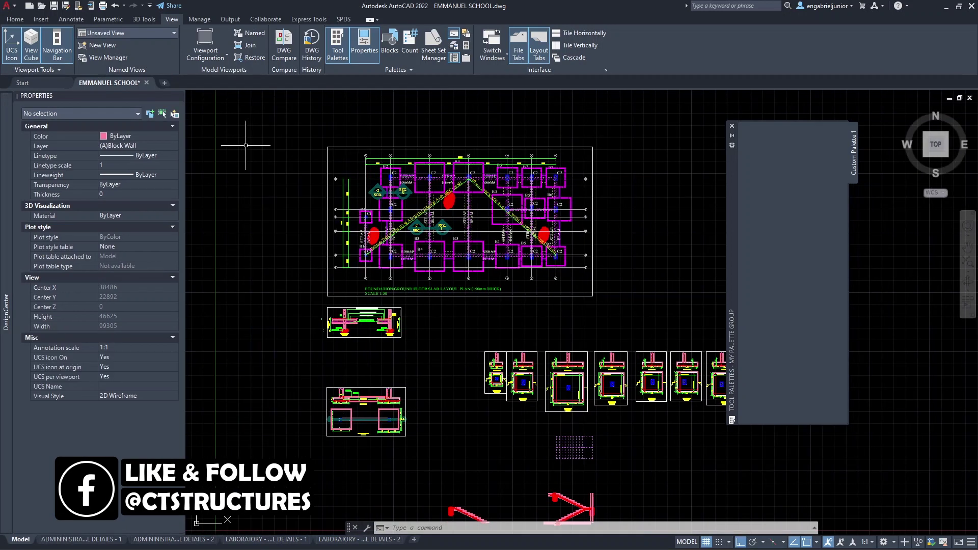
mouse_move(10, 209)
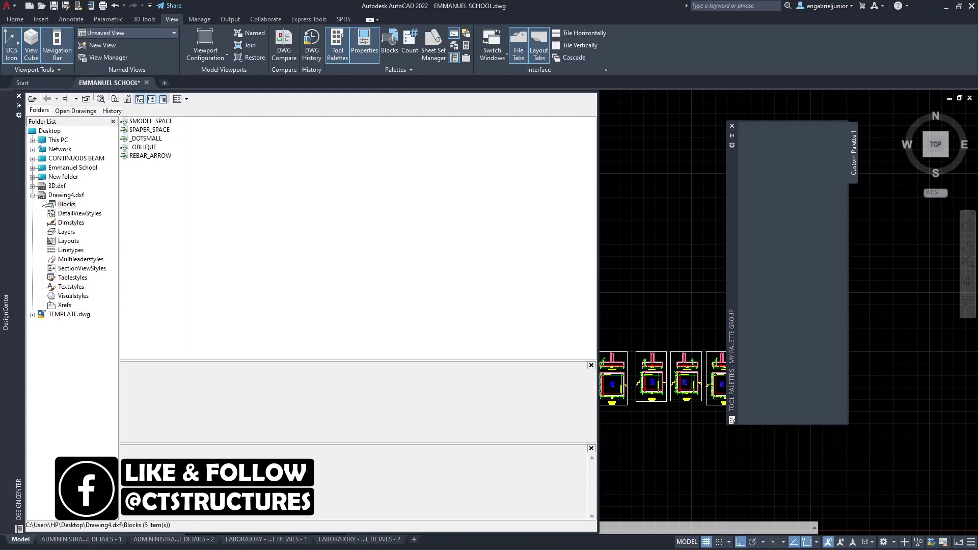
drag(15, 184, 283, 219)
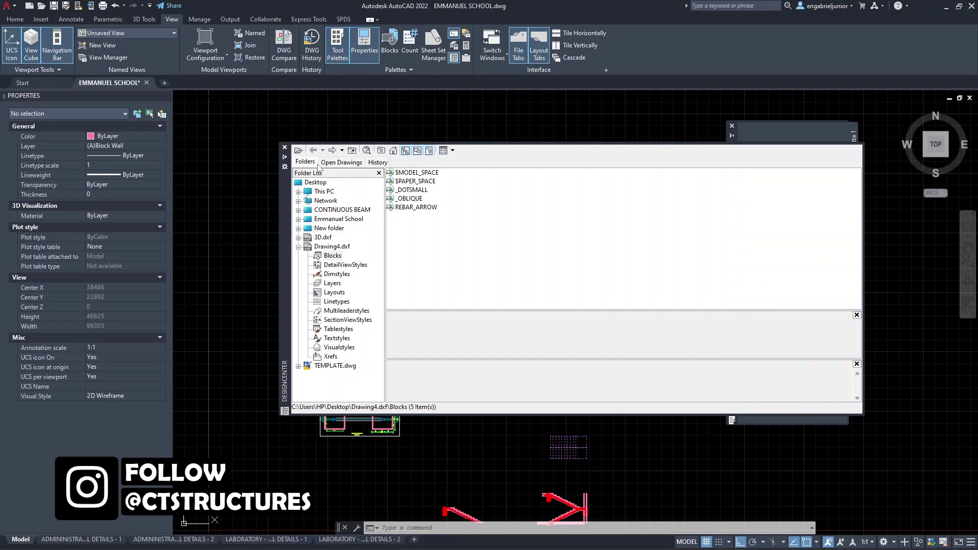
- Move DesignCenter clear of the Tool Palettes window and preview the blocks stored in Drawing4.dxf
drag(282, 197, 216, 192)
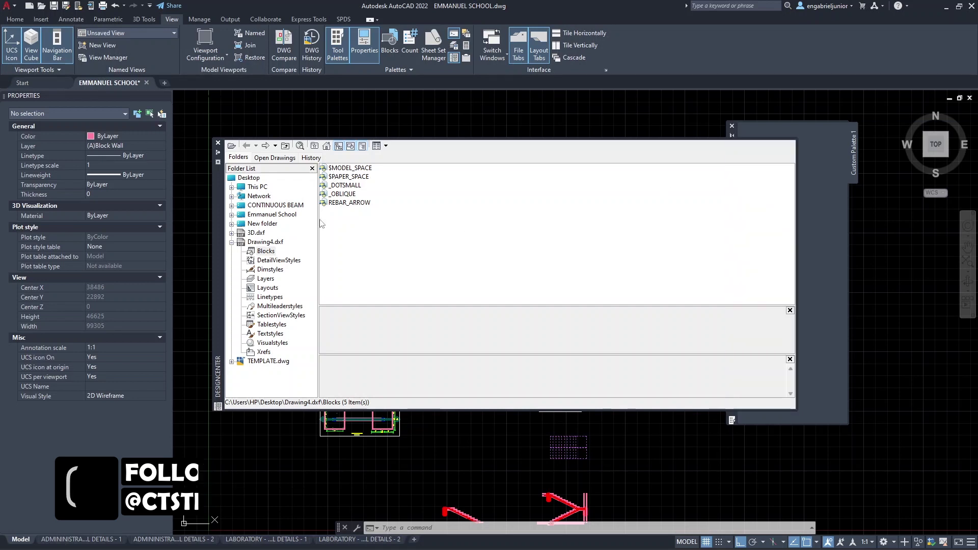
click(265, 251)
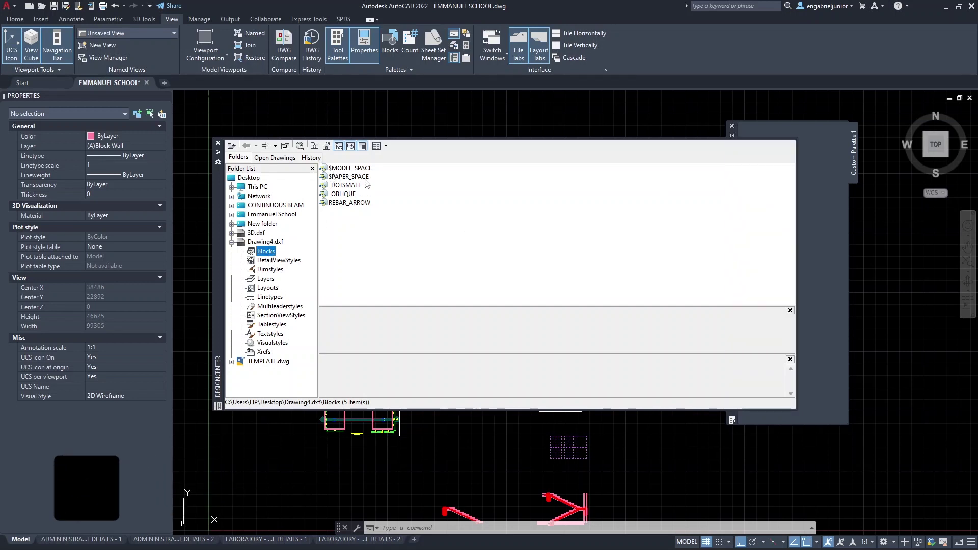
click(351, 202)
click(350, 194)
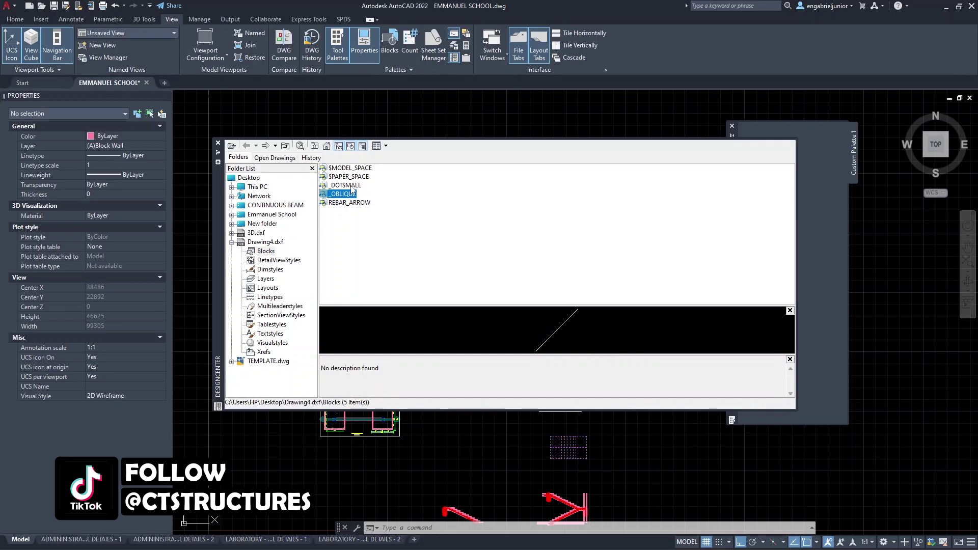
click(352, 185)
click(352, 178)
click(350, 168)
- Add the REBAR_ARROW block from DesignCenter to Custom Palette 1 and shift the Tool Palettes window away from DesignCenter
click(351, 203)
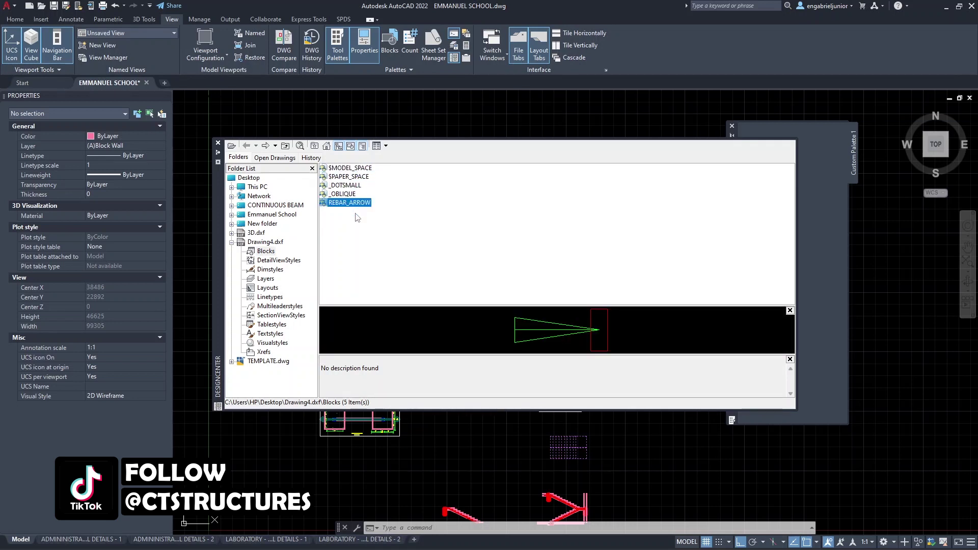
drag(349, 203, 811, 203)
drag(733, 189, 762, 188)
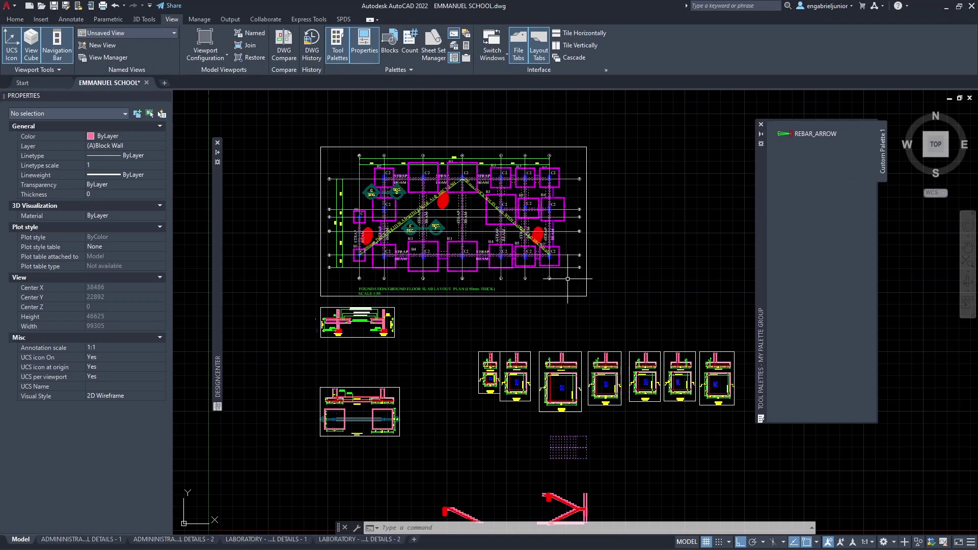
- Delete the REBAR_ARROW tool from Custom Palette 1 and confirm its removal
right_click(828, 136)
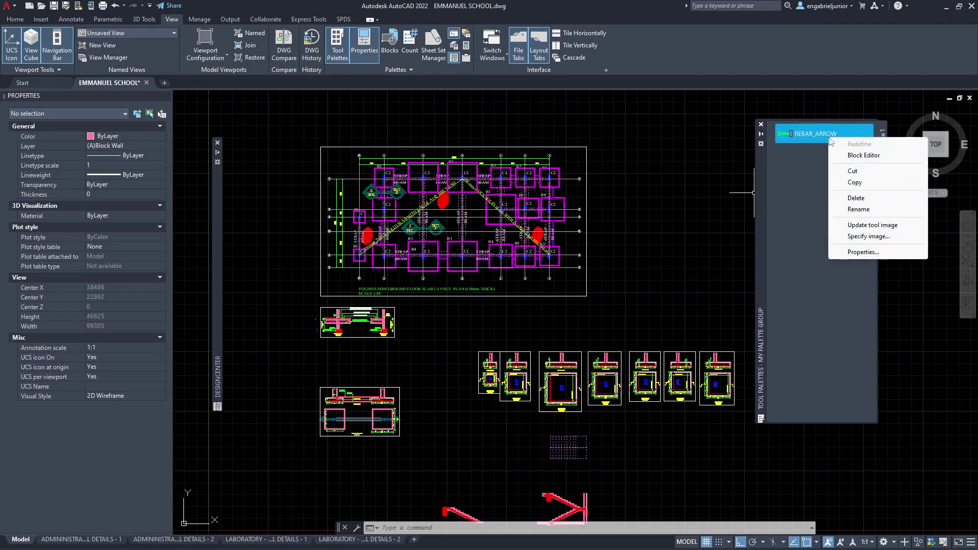
click(856, 198)
click(519, 301)
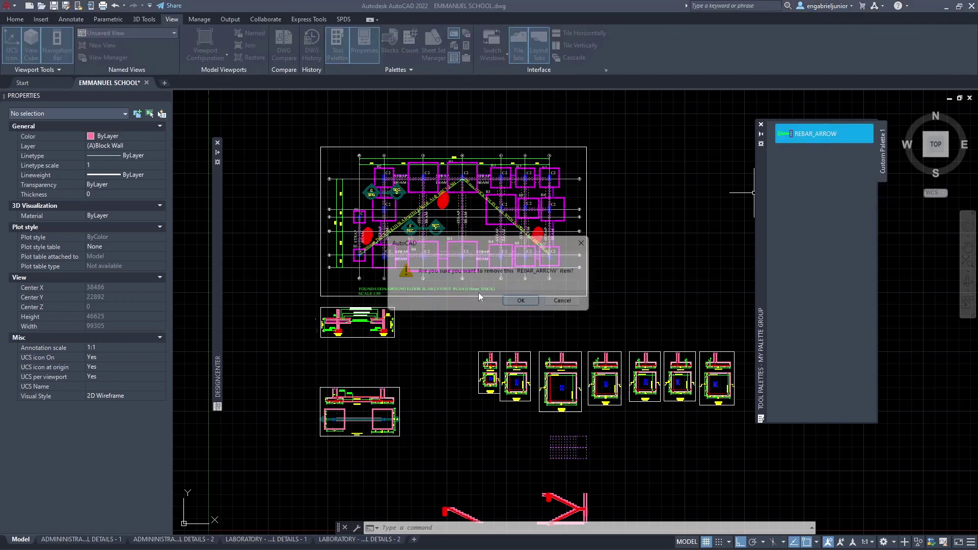
- Close DesignCenter and add the pink (A)Block Wall polyline at the laboratory slab's edge to Custom Palette 1 as a tool
click(217, 143)
middle_drag(591, 208, 574, 223)
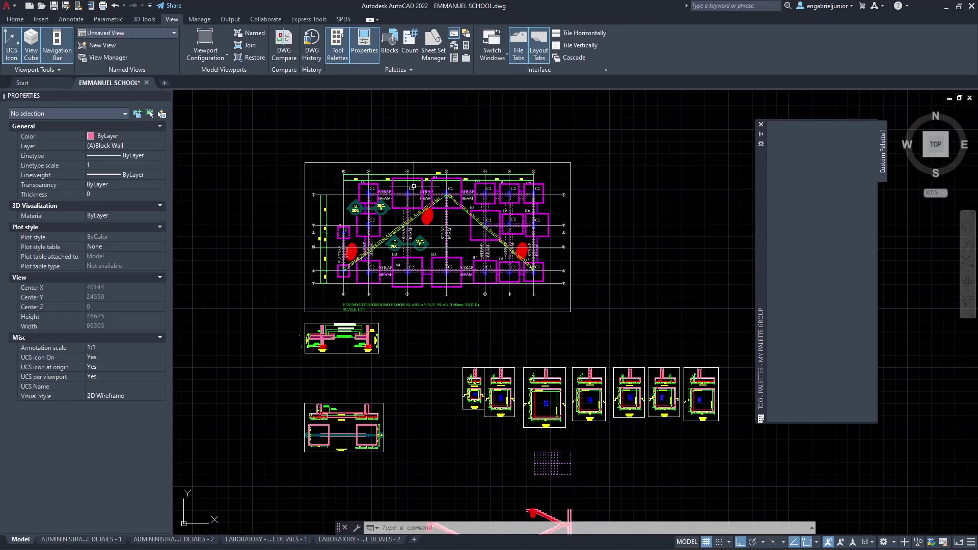
scroll(414, 186, down, 4)
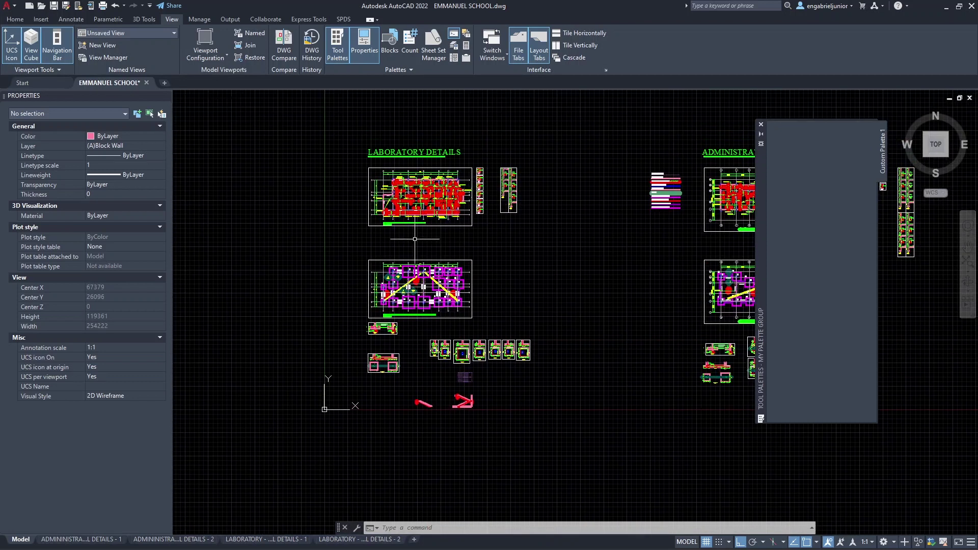
scroll(458, 189, up, 6)
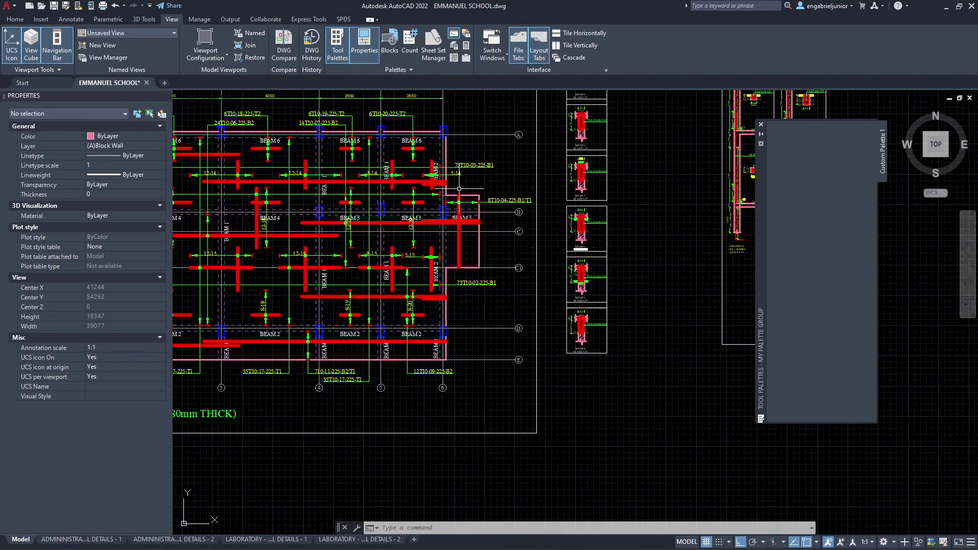
scroll(454, 188, up, 2)
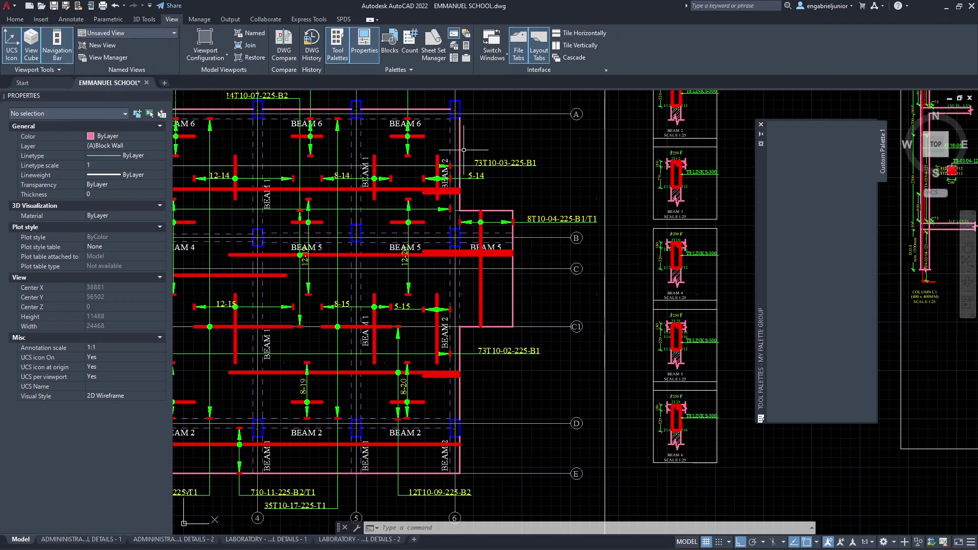
mouse_move(461, 147)
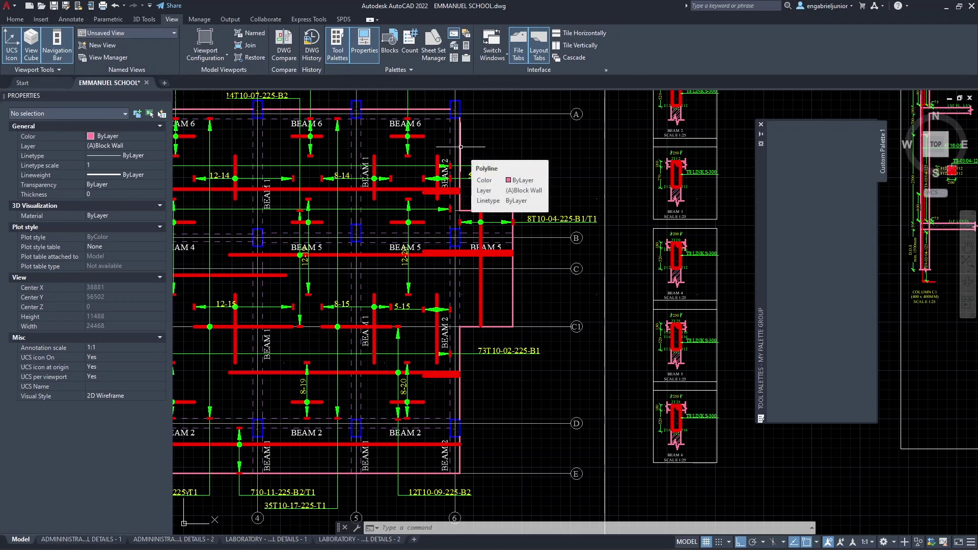
click(461, 147)
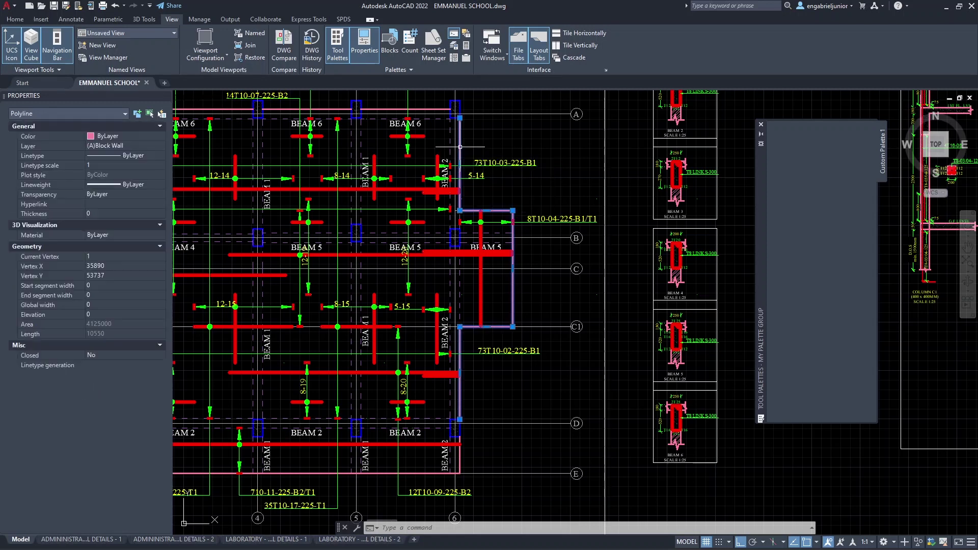
scroll(463, 148, up, 2)
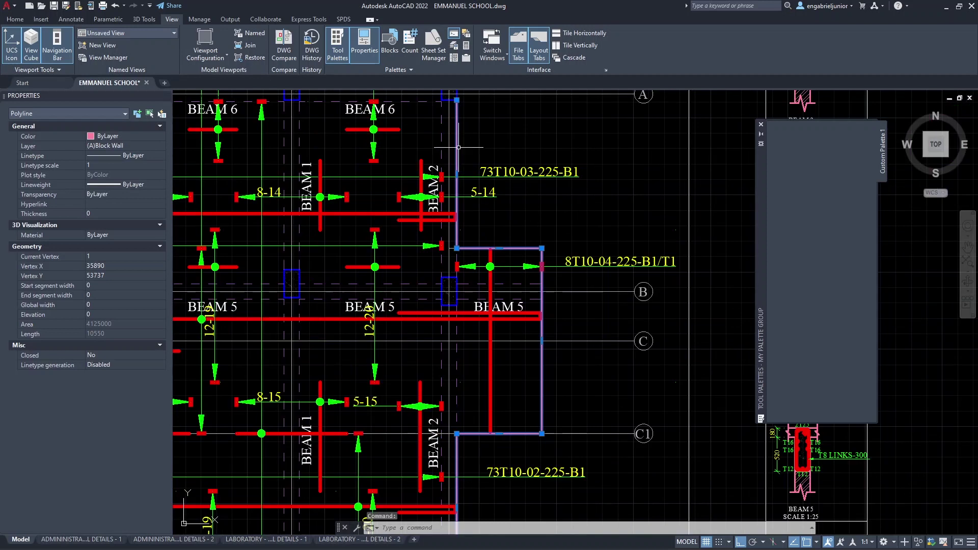
key(Delete)
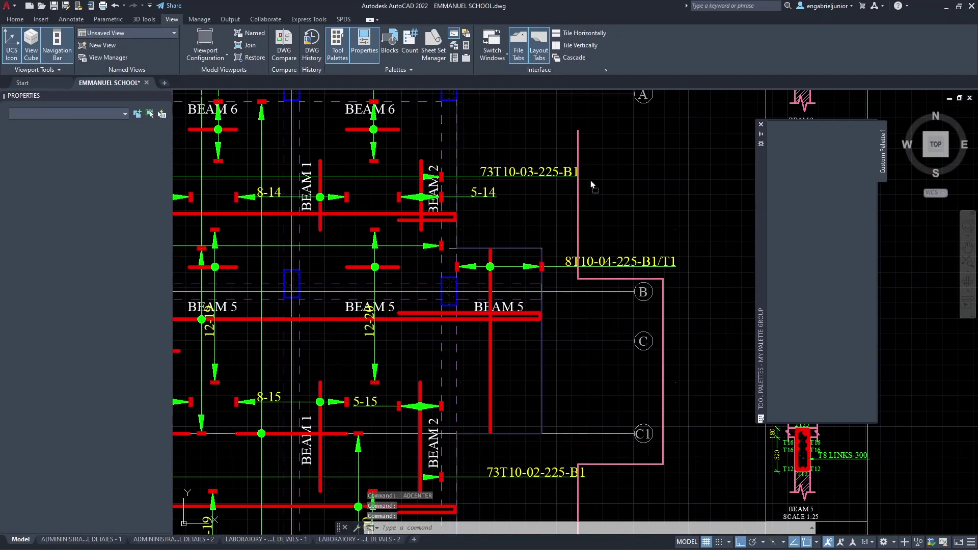
drag(737, 174, 808, 145)
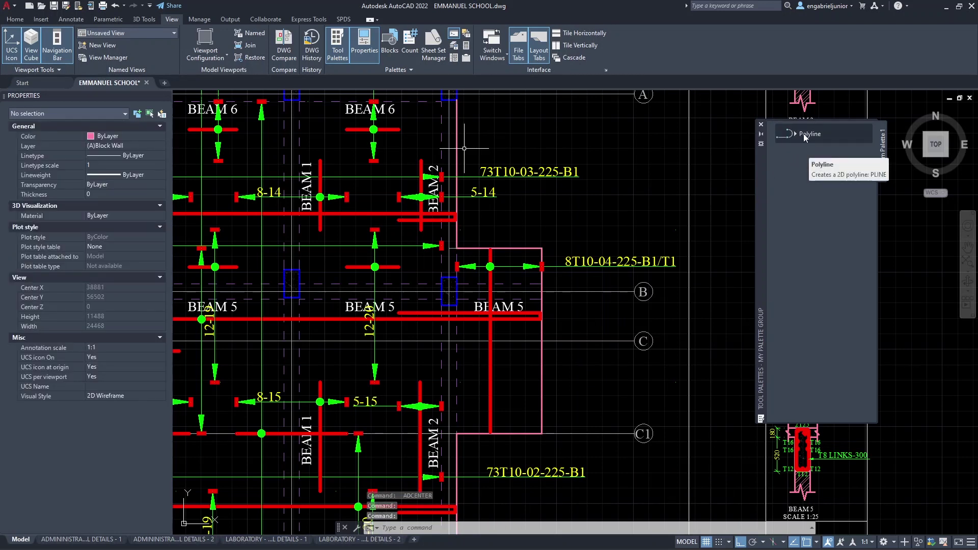
- Review the tool properties of the new Polyline tool in Custom Palette 1 and accept them
right_click(803, 135)
click(842, 209)
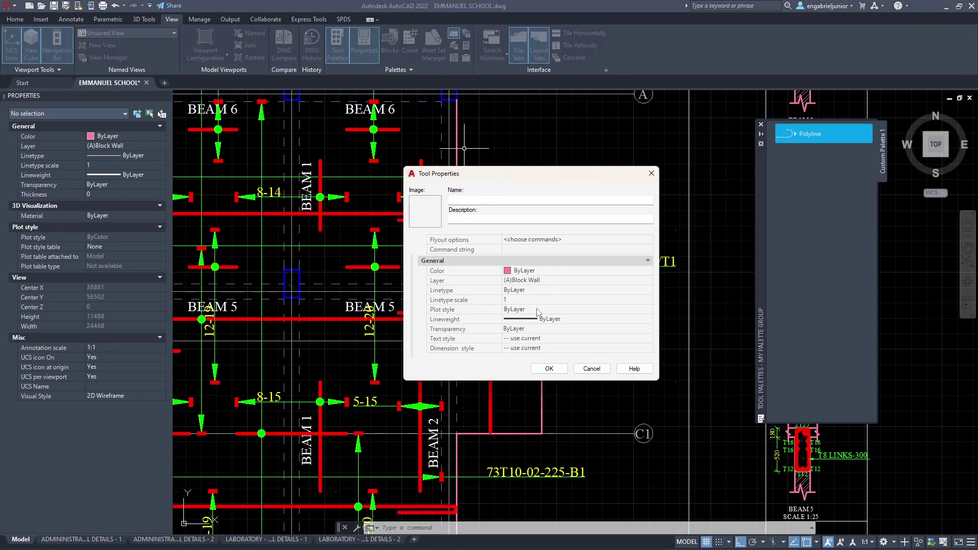
click(560, 369)
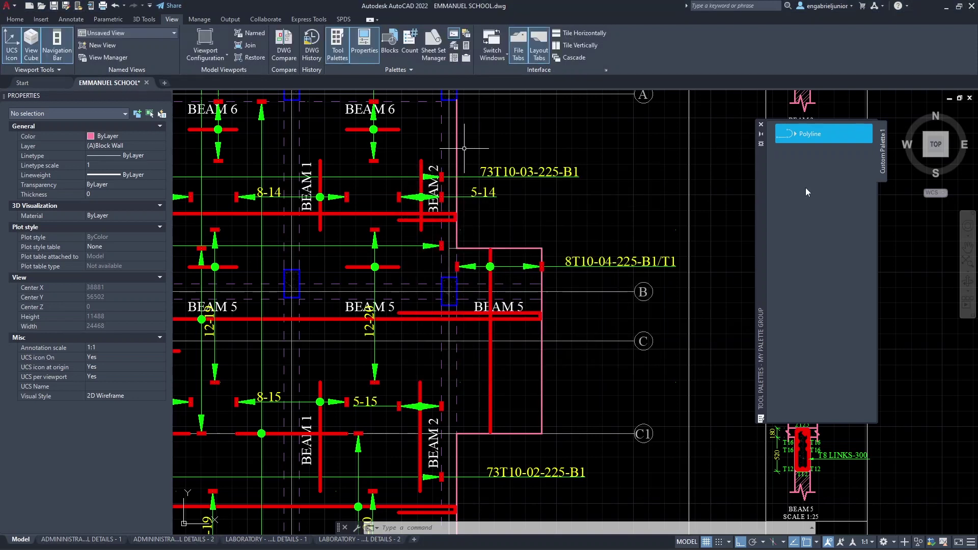
- Rename the Polyline tool in Custom Palette 1 as SLAB OUTLINE
right_click(828, 135)
click(844, 178)
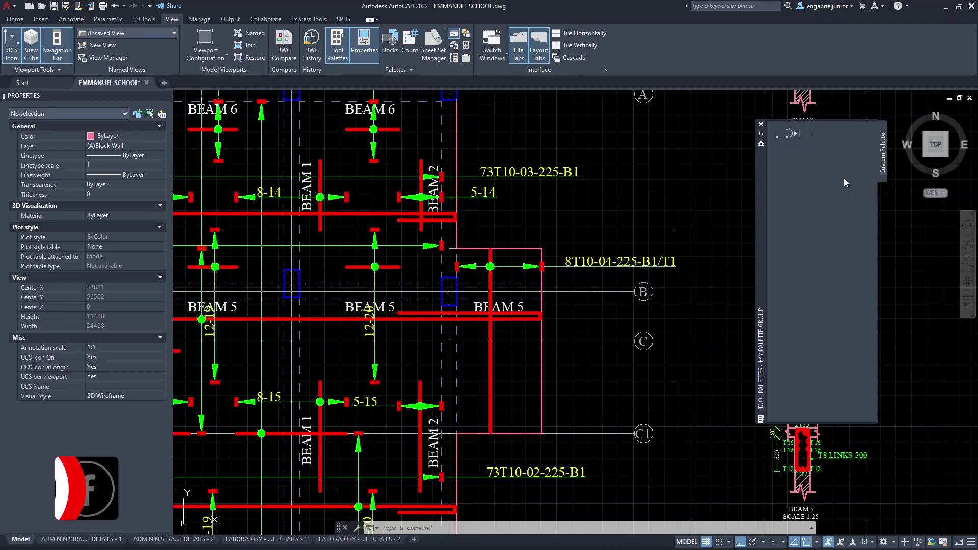
text(SLAB)
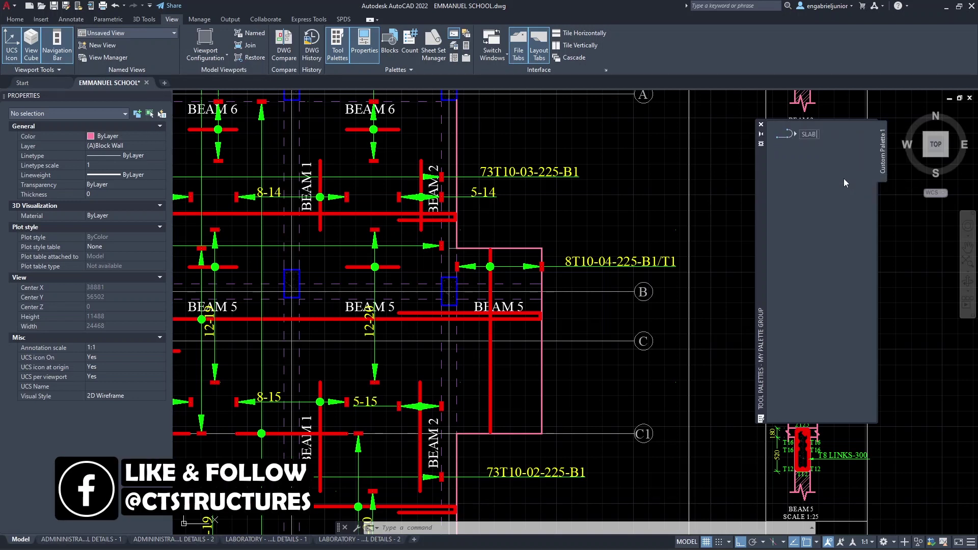
text( OUTLINE)
key(Return)
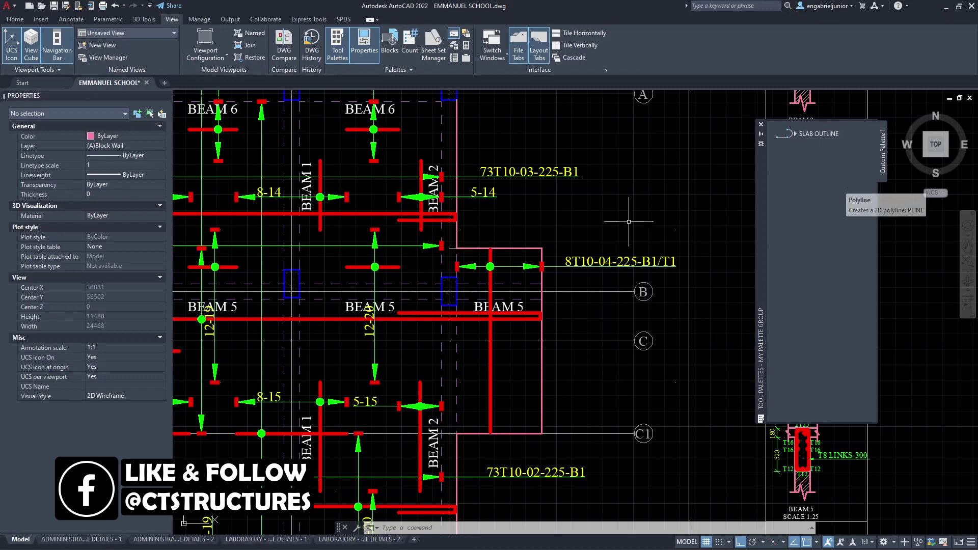
- Add the red (A)Reinforcement polyline below the BEAM 5 label to Custom Palette 1 as a second tool
click(511, 247)
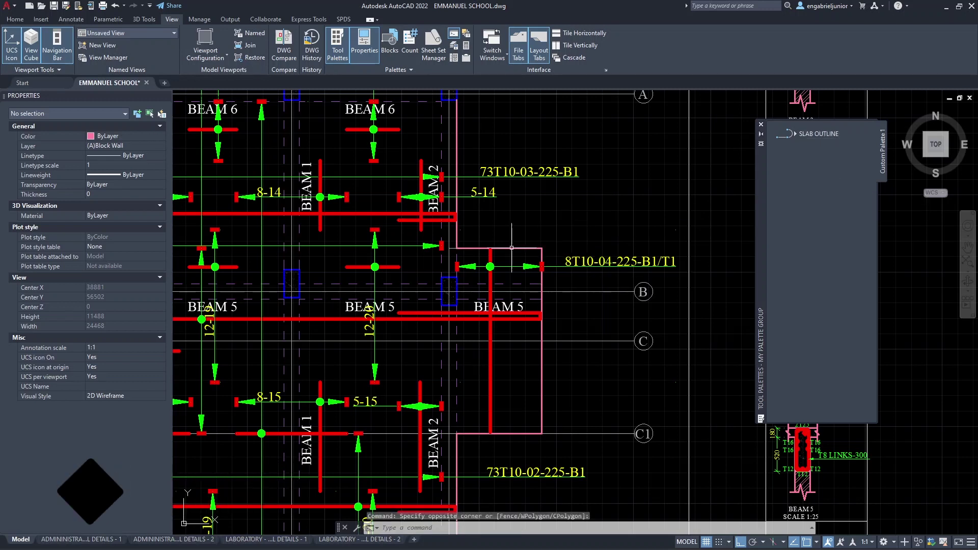
scroll(489, 279, up, 4)
click(487, 277)
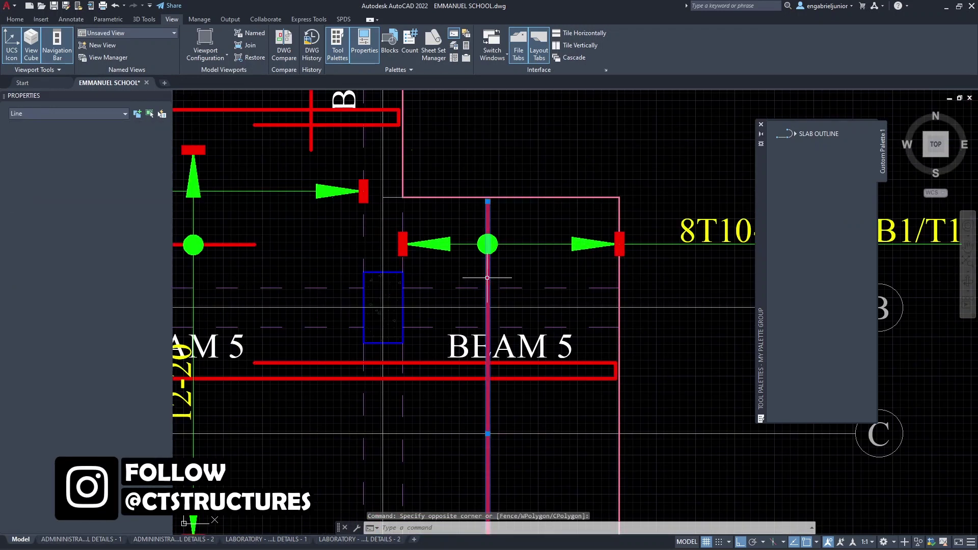
key(Escape)
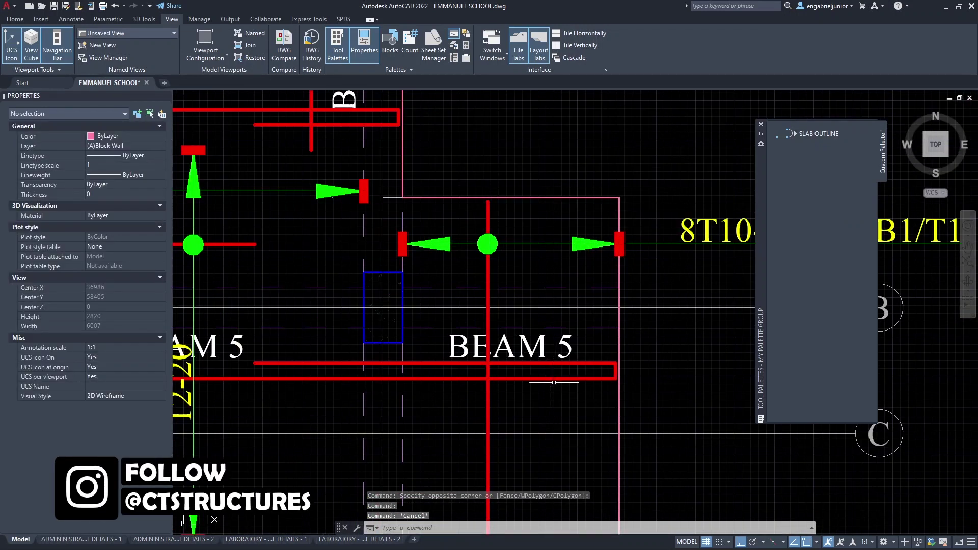
click(555, 379)
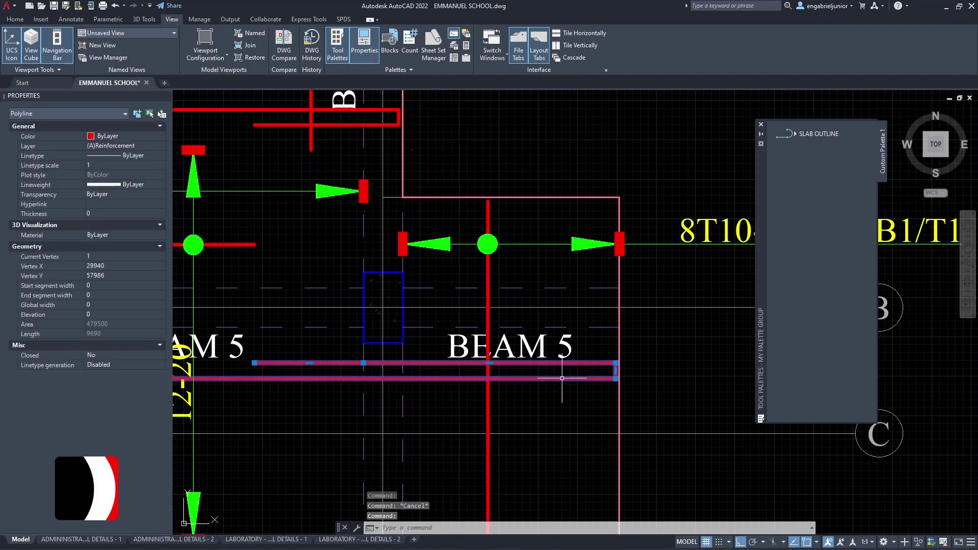
mouse_move(563, 378)
mouse_down()
mouse_move(756, 311)
mouse_move(800, 234)
mouse_move(803, 204)
mouse_up()
- Rename the new reinforcement polyline tool as SLAB REBAR
right_click(815, 156)
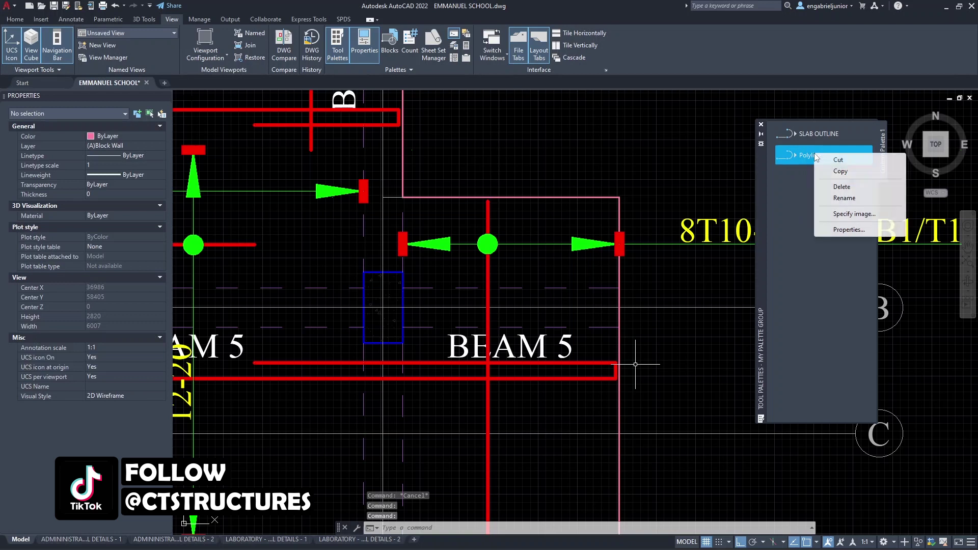
click(850, 200)
text(SLAB REBAR)
key(Return)
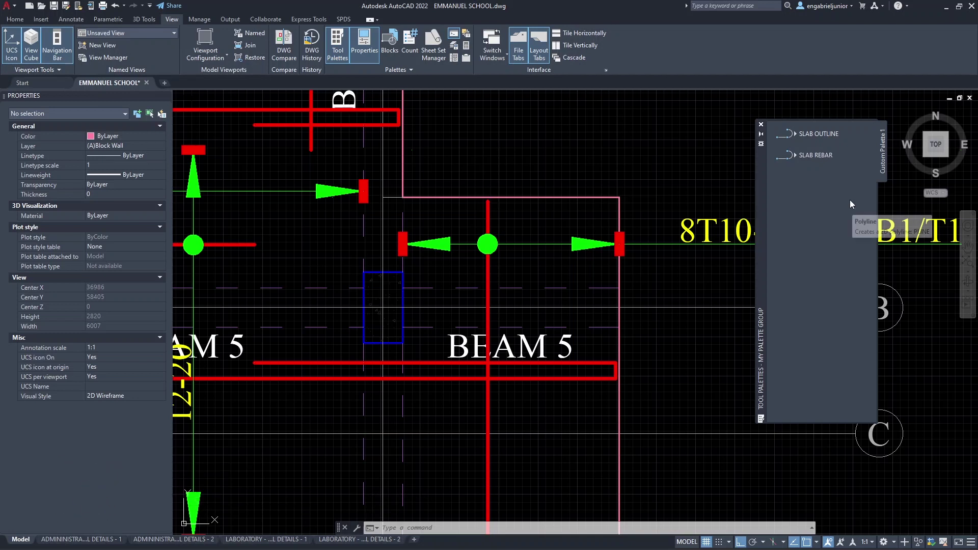
- Try to join the dashed BEAM 5 and BEAM 2 edge lines that meet near the column
scroll(668, 144, down, 4)
mouse_move(668, 143)
middle_down()
mouse_move(668, 192)
mouse_move(609, 193)
middle_up()
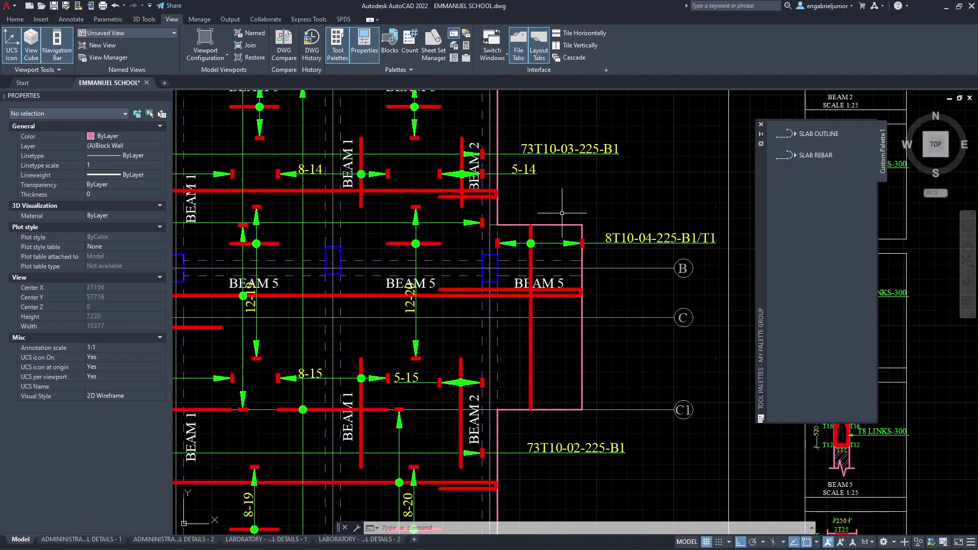
click(469, 276)
middle_drag(355, 340, 450, 271)
click(576, 257)
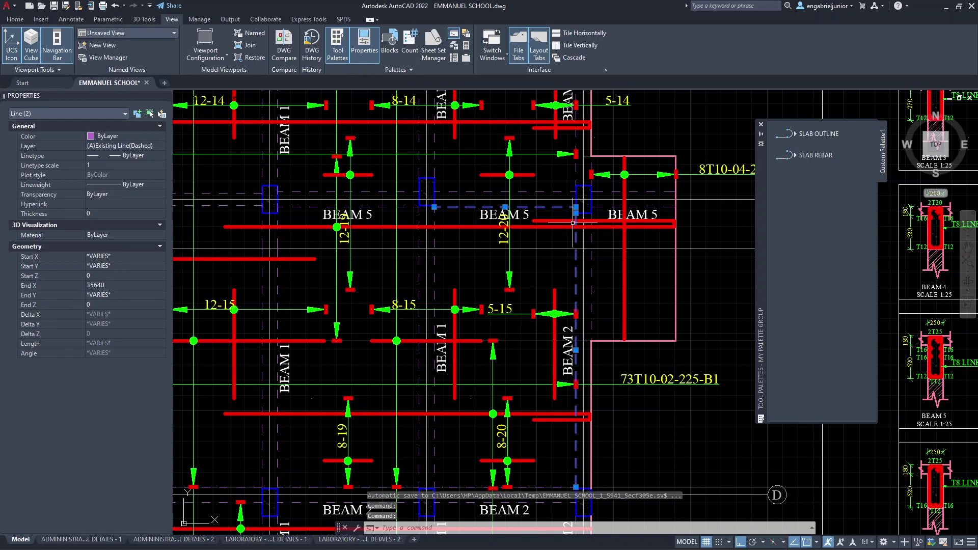
key(Return)
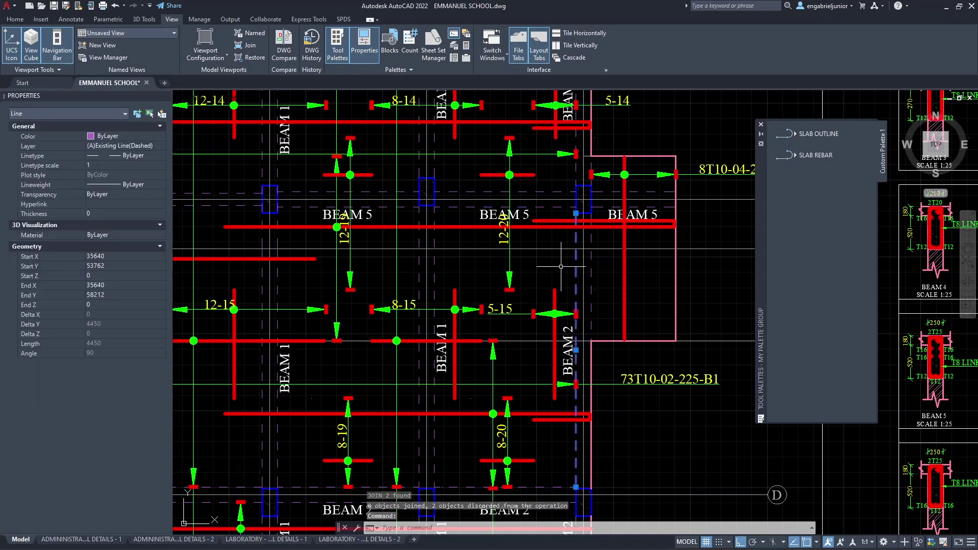
- Stretch the vertical dashed line's upper end to the horizontal dashed line's endpoint, join both into one polyline, and select it
click(563, 208)
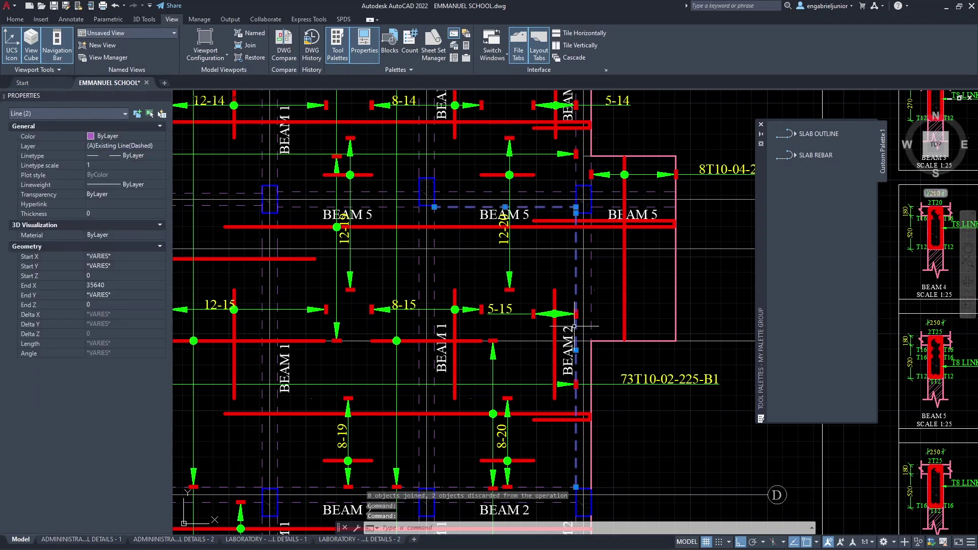
scroll(579, 233, up, 5)
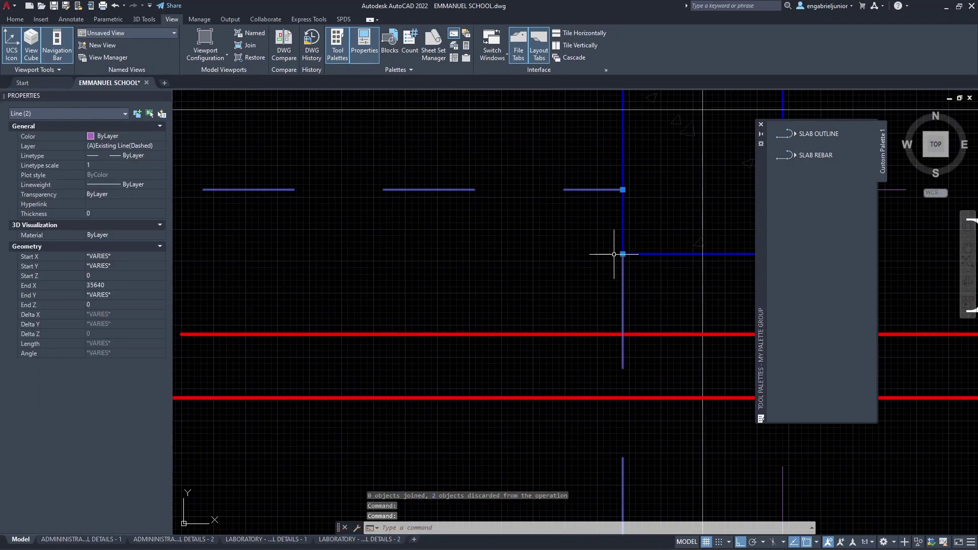
click(623, 253)
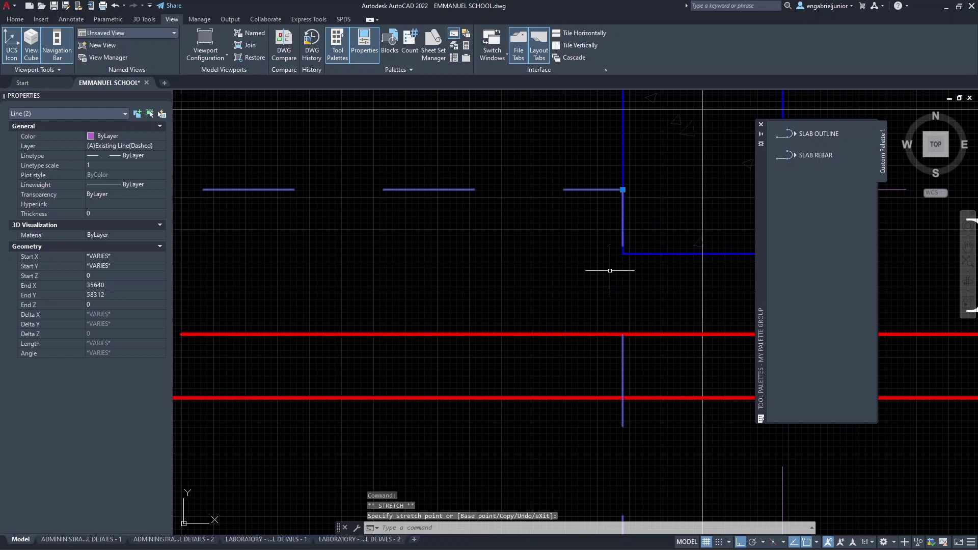
key(Return)
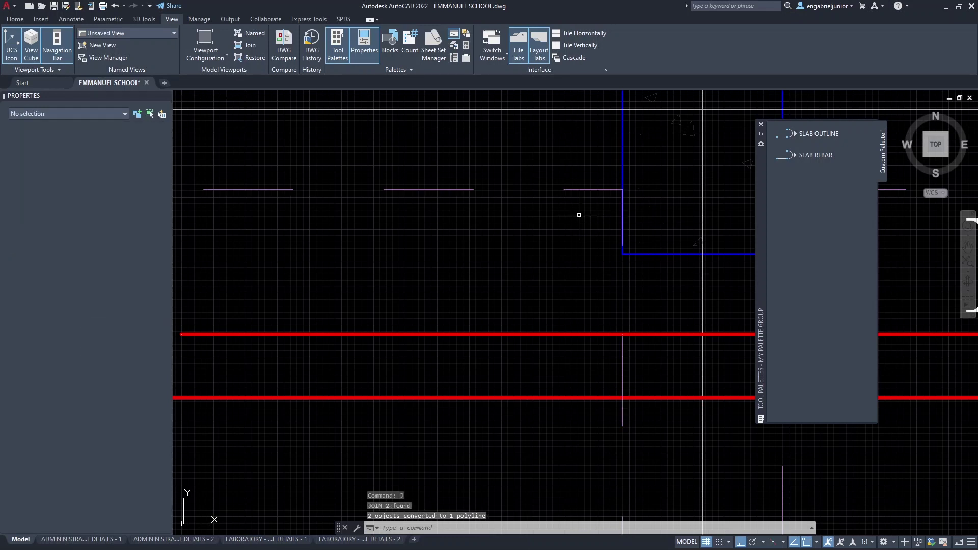
click(578, 190)
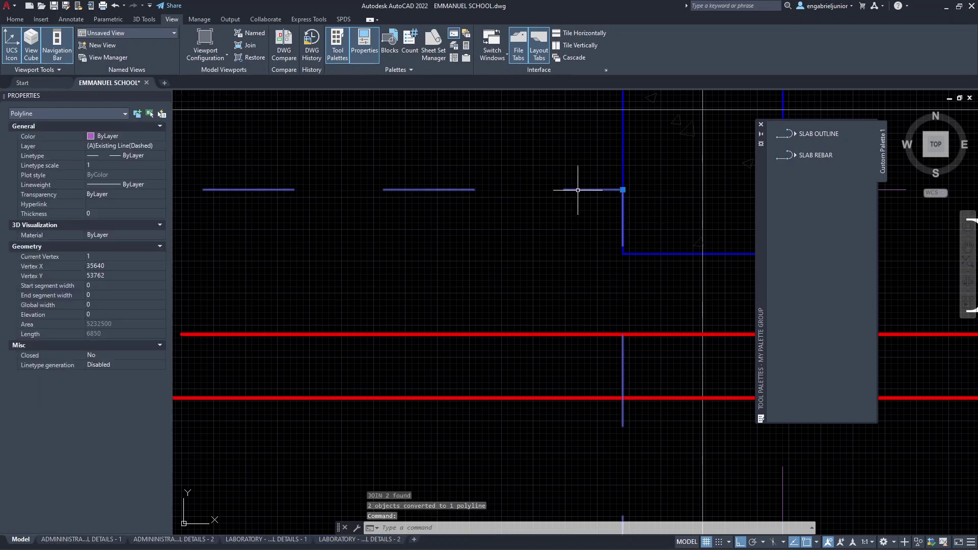
- Add the joined dashed polyline to Custom Palette 1 as a third tool and rename it BEAM OUTLINE
drag(578, 190, 814, 194)
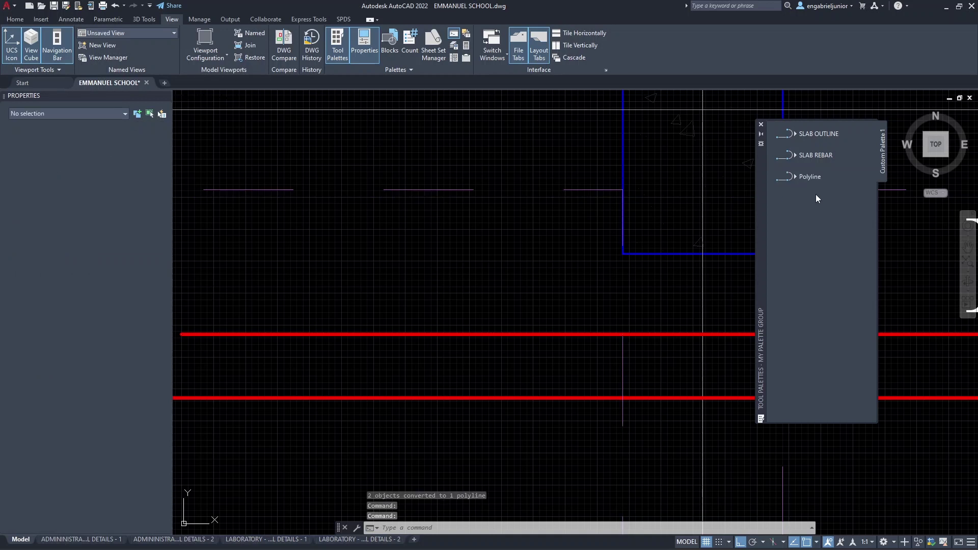
right_click(814, 179)
click(836, 222)
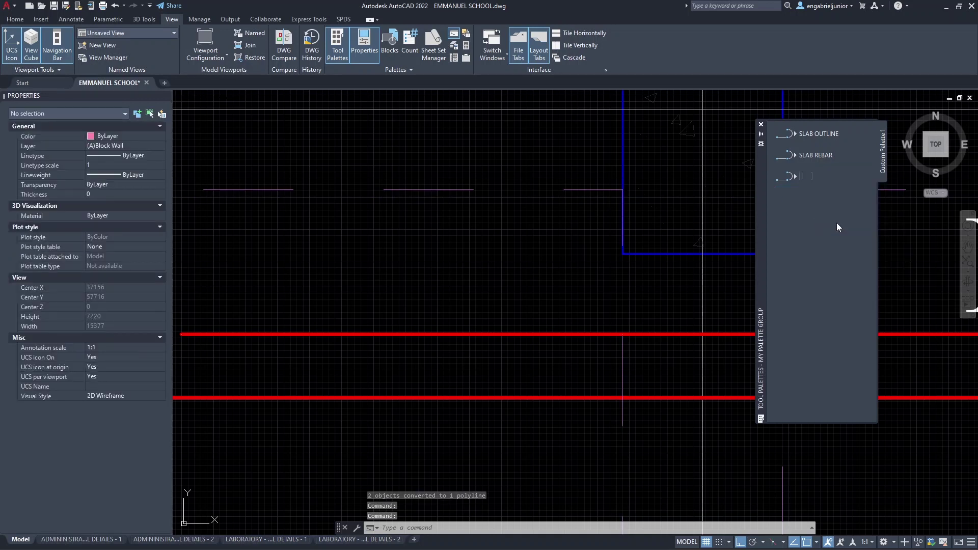
text(BEAM)
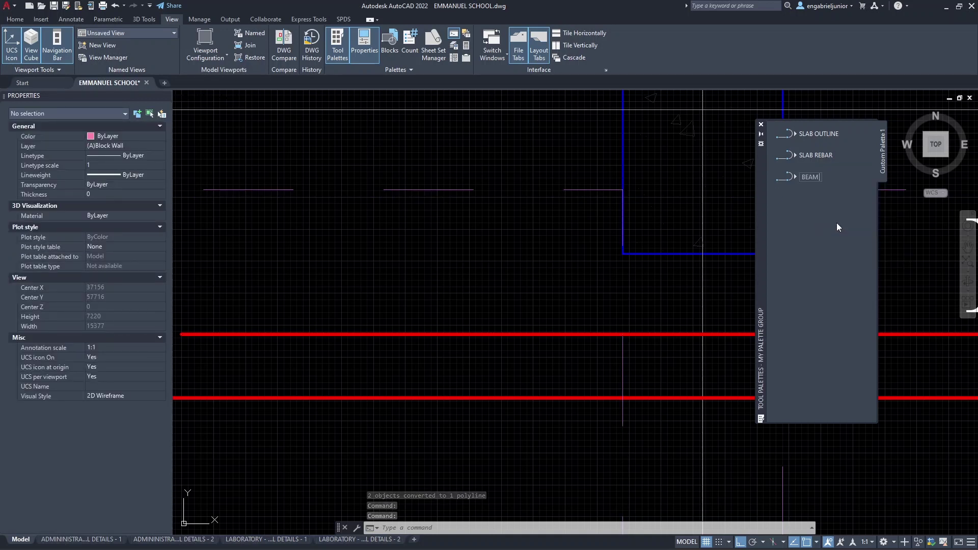
text( OUTLINE)
key(Return)
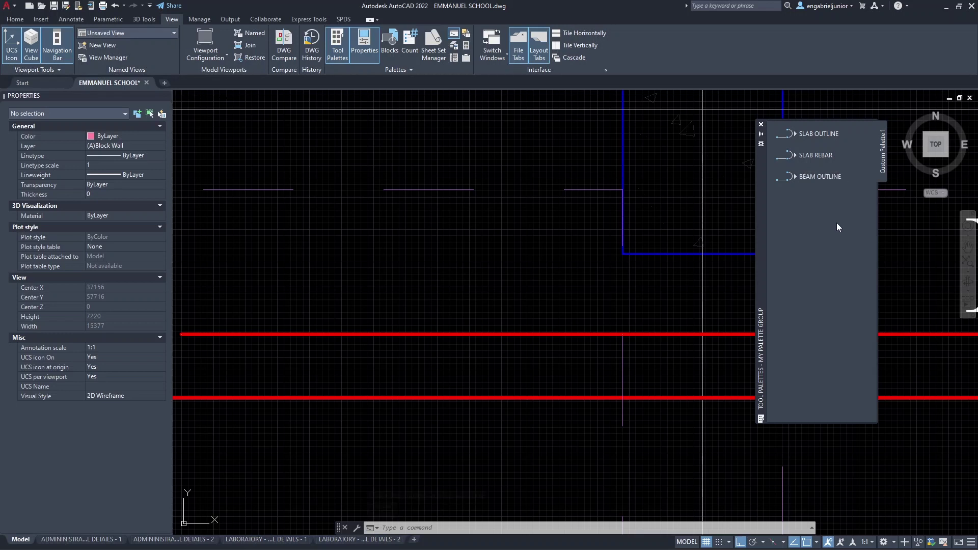
- Draw a two-segment test polyline with the SLAB REBAR palette tool in the empty area beside the LABORATORY DETAILS title
scroll(552, 266, up, 2)
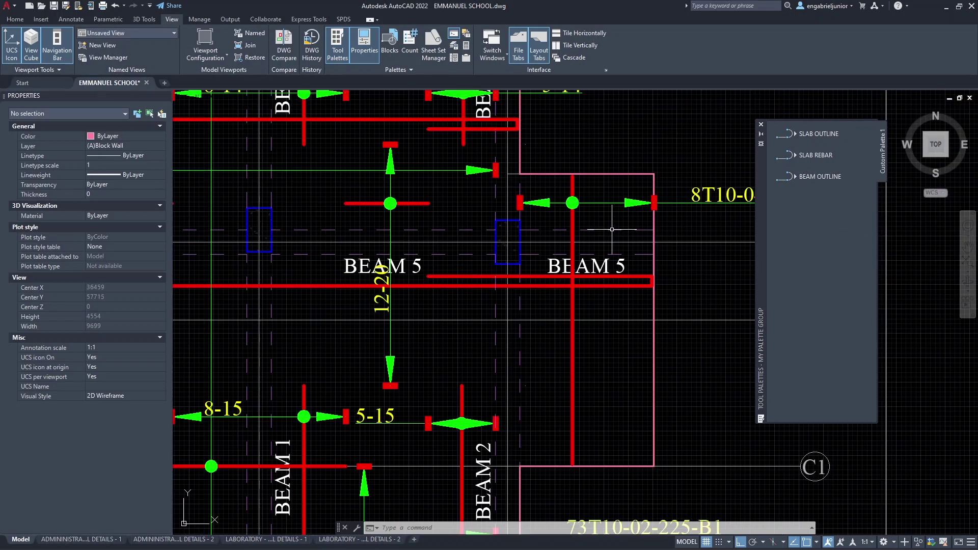
middle_drag(612, 229, 465, 315)
middle_drag(682, 170, 633, 220)
scroll(625, 163, down, 2)
mouse_move(624, 150)
middle_down()
mouse_move(548, 243)
mouse_move(565, 402)
middle_up()
mouse_move(534, 192)
middle_down()
mouse_move(533, 249)
mouse_move(515, 286)
middle_up()
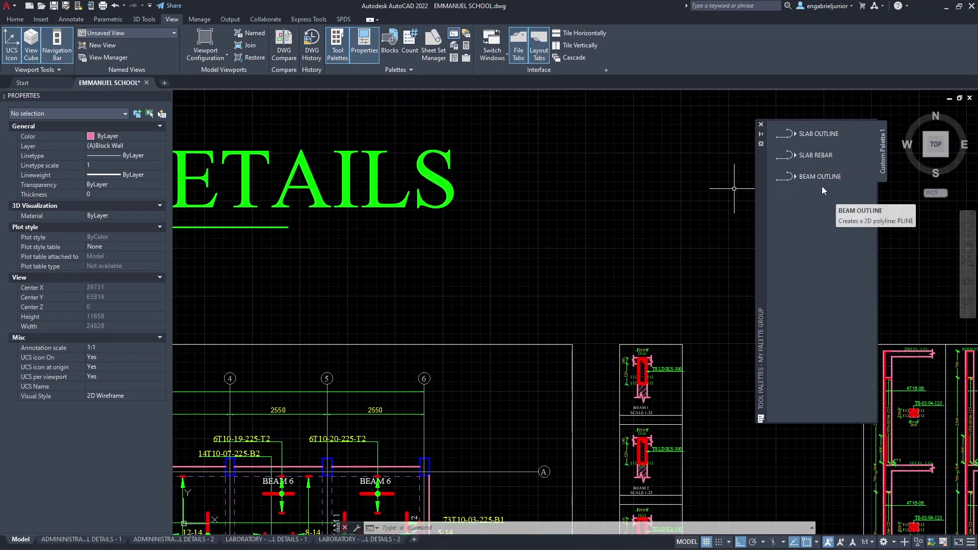
middle_drag(666, 186, 600, 258)
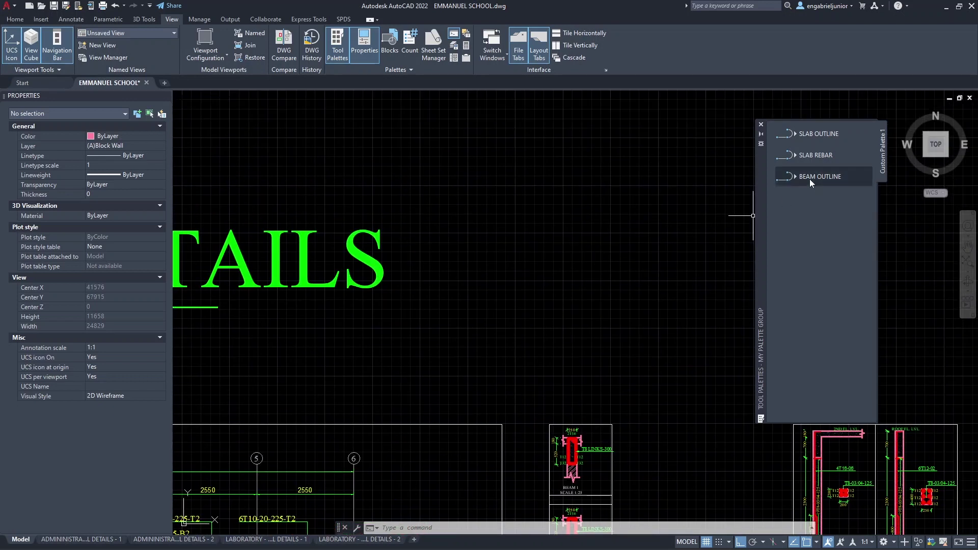
click(811, 157)
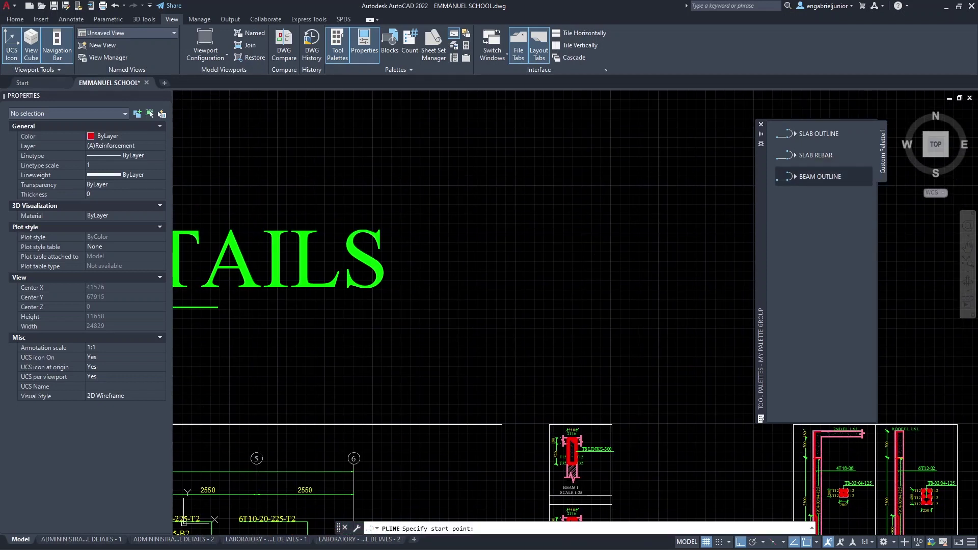
click(465, 173)
click(634, 173)
click(626, 312)
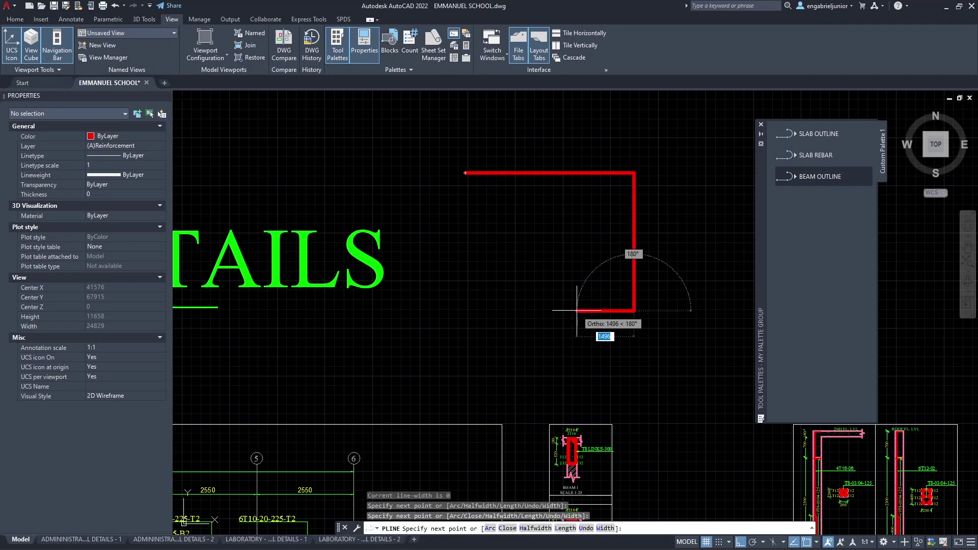
key(Escape)
- Erase the red test polyline beside the LABORATORY DETAILS title
click(669, 236)
click(591, 167)
key(Delete)
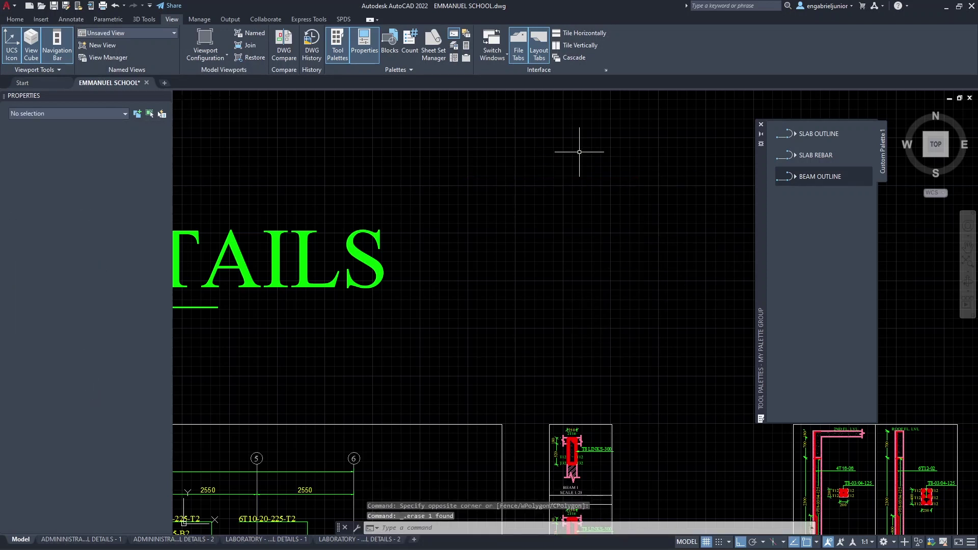
- Add the green Callout Mark block below a BEAM 6 label in the slab layout to Custom Palette 1
scroll(589, 192, down, 2)
scroll(589, 227, down, 4)
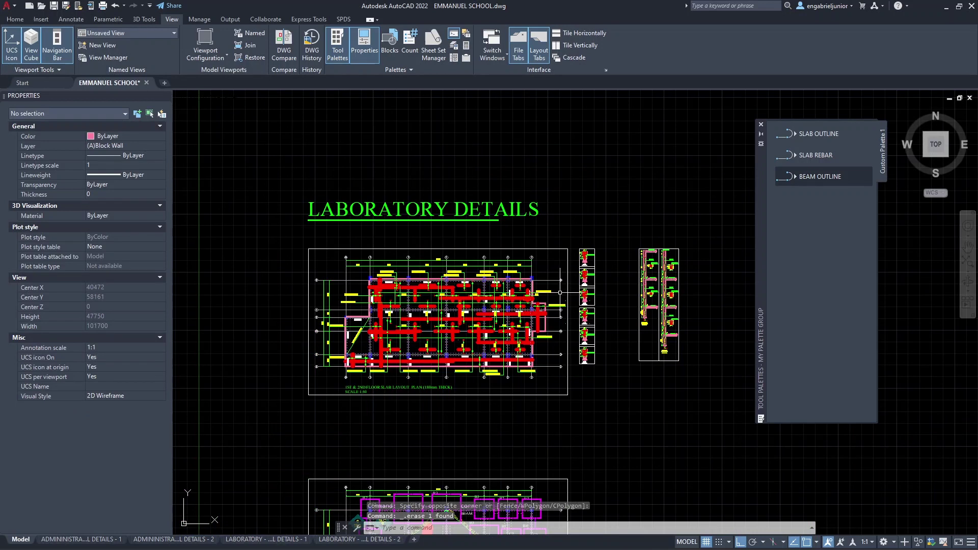
scroll(504, 289, up, 8)
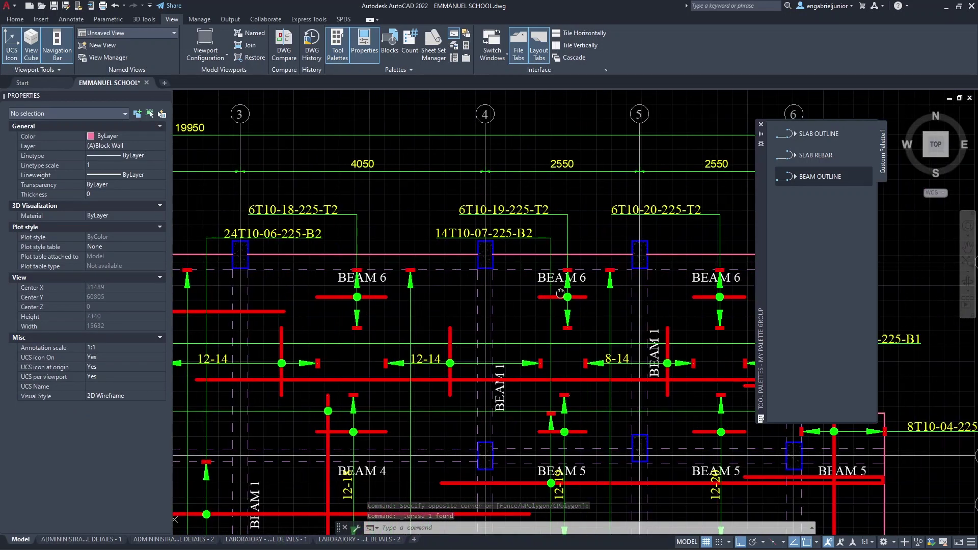
scroll(519, 293, up, 3)
click(464, 283)
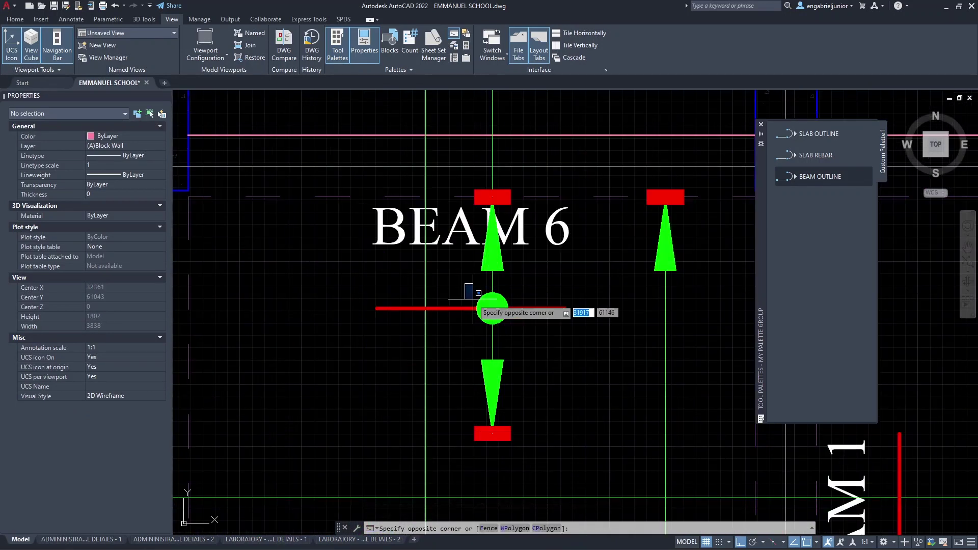
click(535, 336)
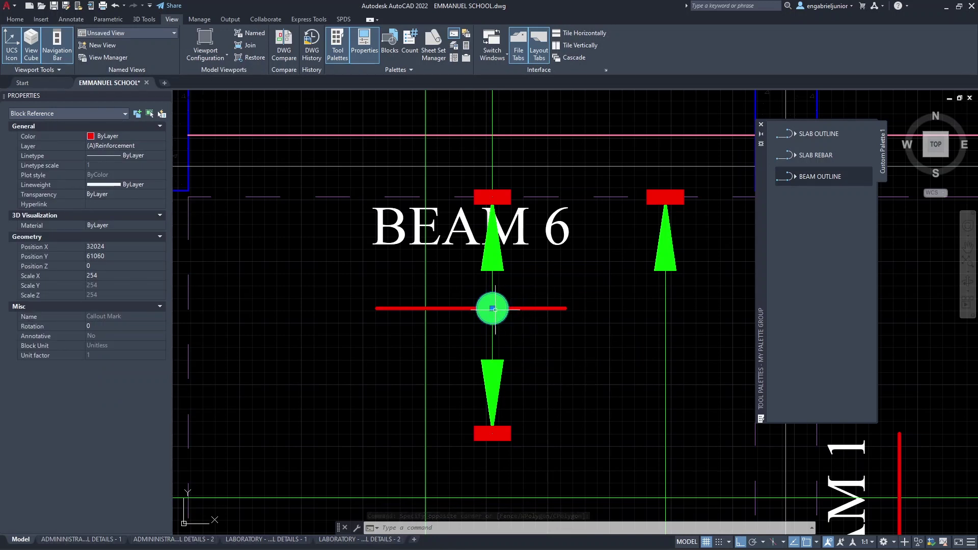
drag(492, 308, 796, 245)
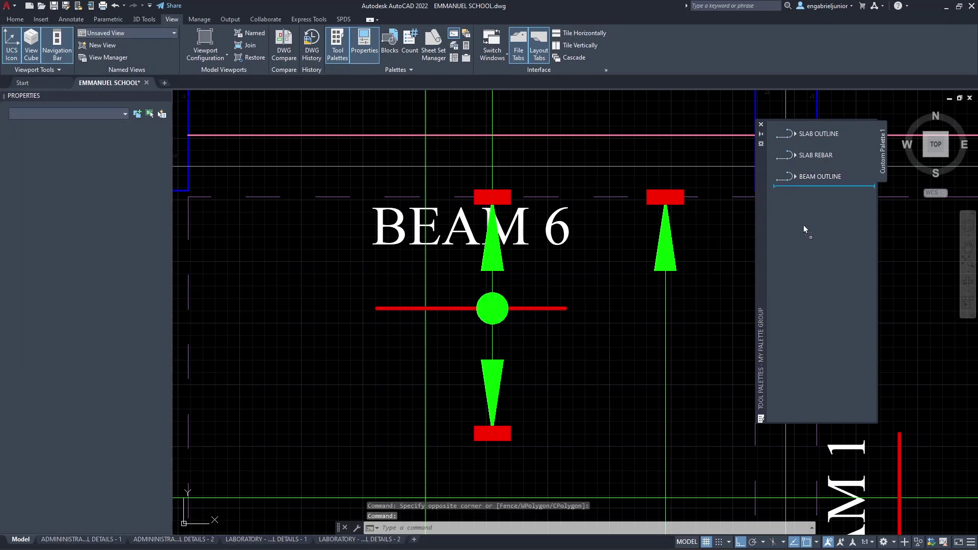
- Add the red circular rebar block at the corner of SECTION A-A's footing to Custom Palette 1 as a tool
scroll(637, 219, down, 10)
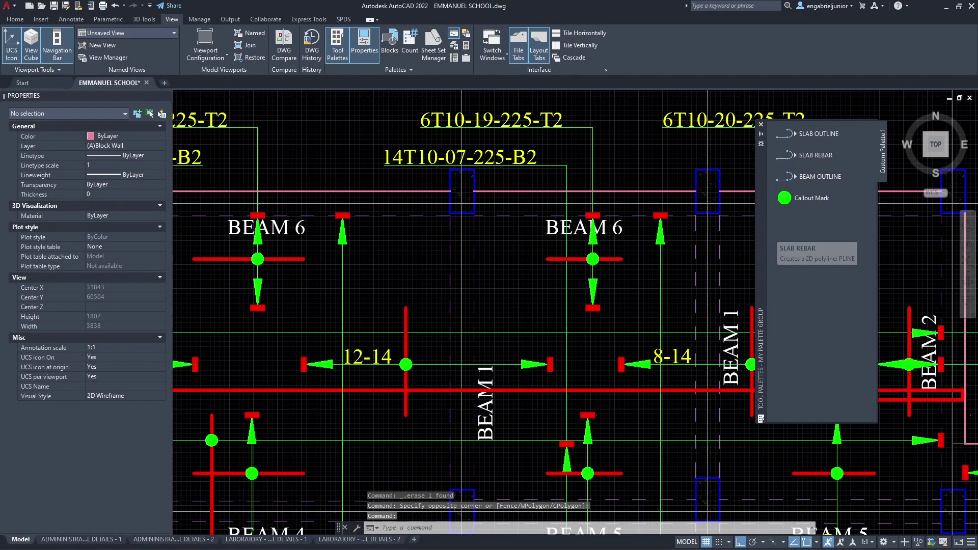
middle_drag(643, 218, 590, 179)
scroll(587, 198, down, 2)
middle_drag(605, 455, 509, 300)
scroll(509, 300, up, 5)
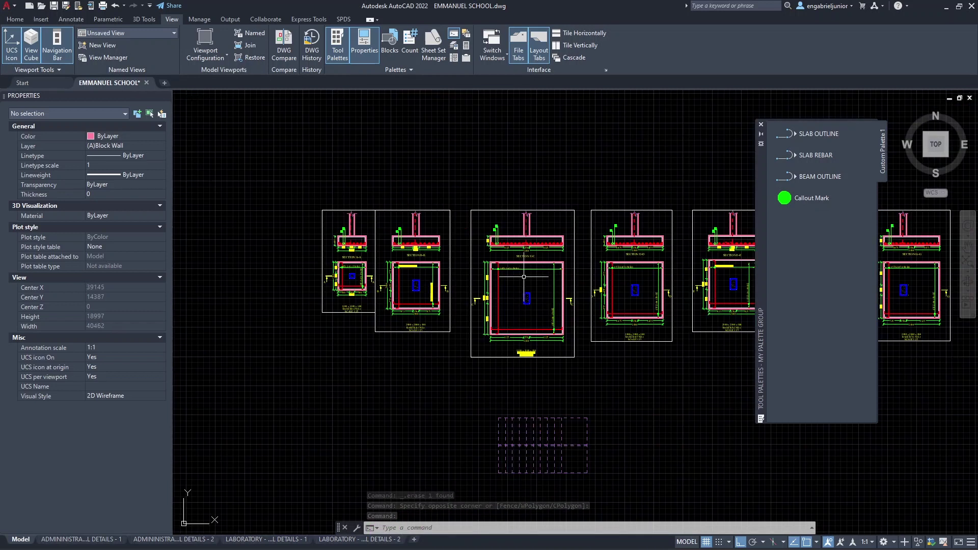
middle_drag(428, 249, 454, 247)
scroll(454, 246, up, 10)
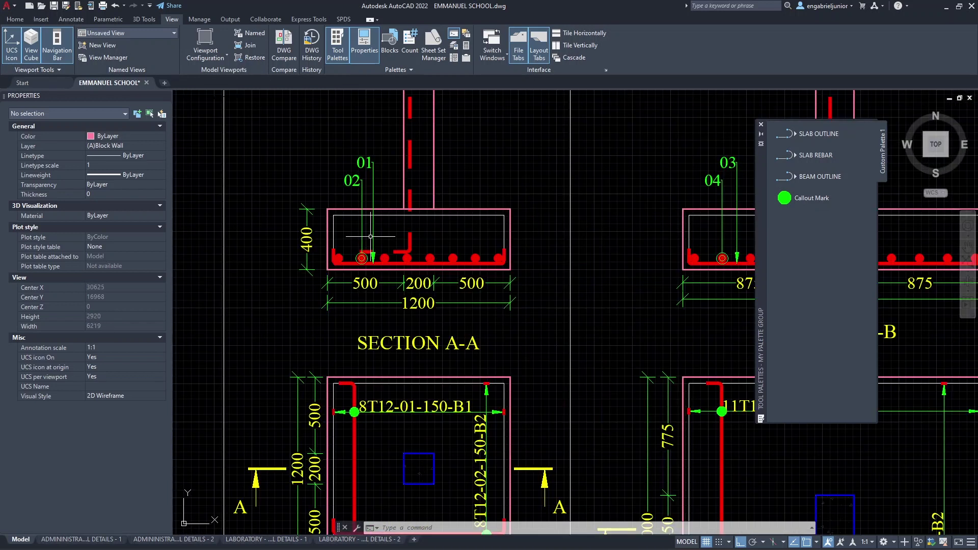
scroll(451, 235, up, 2)
scroll(432, 205, up, 2)
click(368, 252)
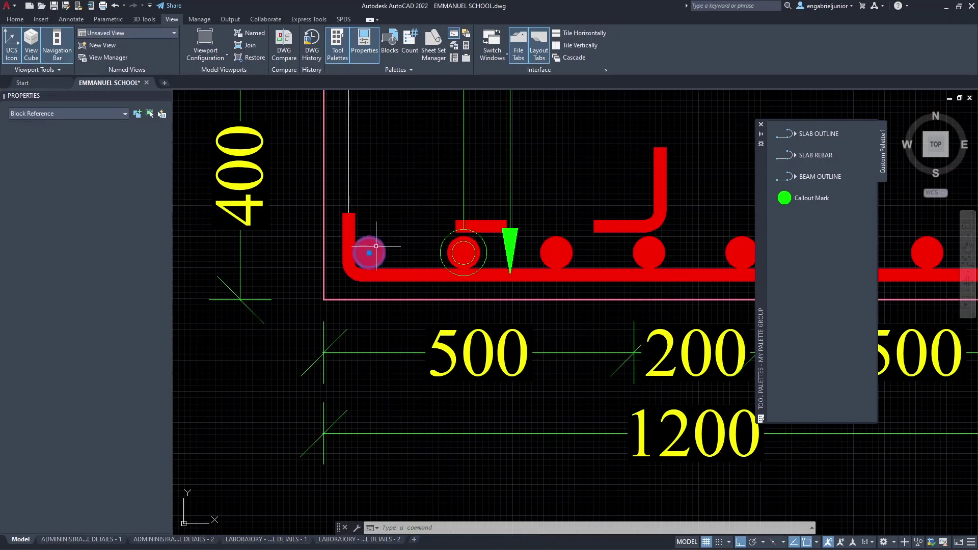
drag(369, 253, 800, 238)
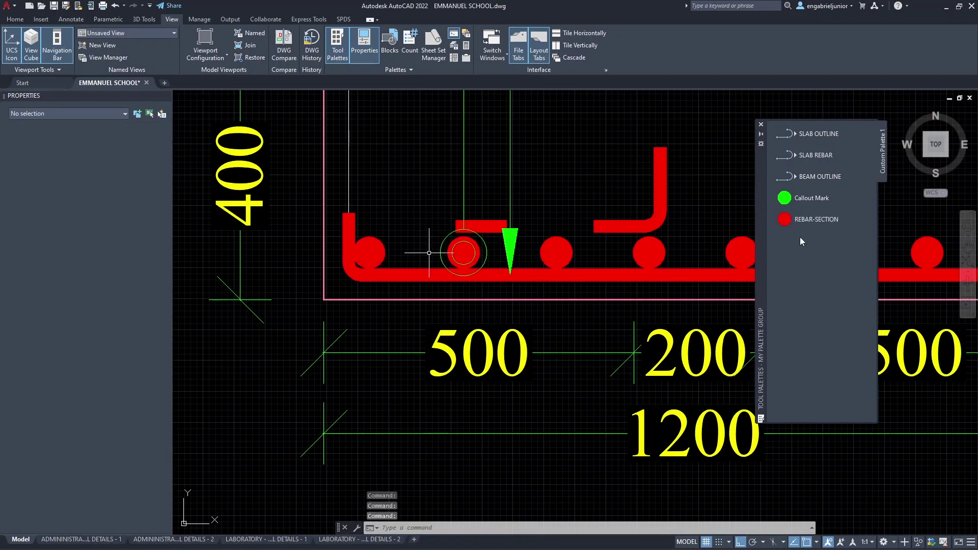
- Rename the Callout Mark tool in the palette as 100 Callout Mark
right_click(824, 198)
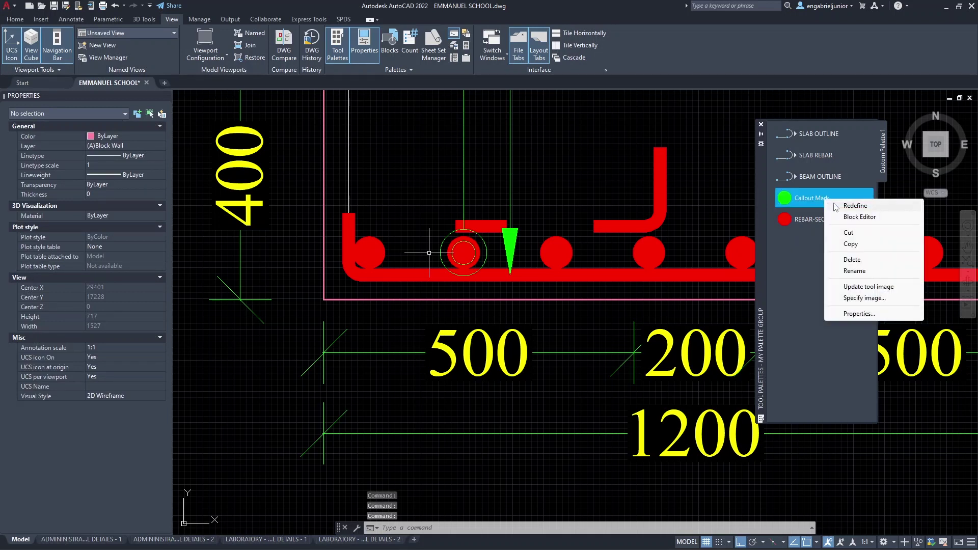
click(854, 270)
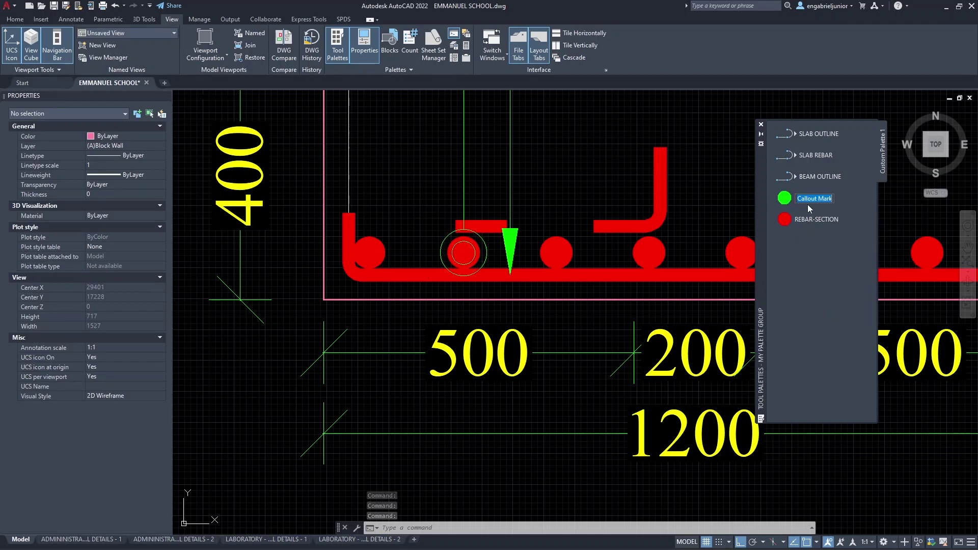
click(799, 198)
text(100)
key(Return)
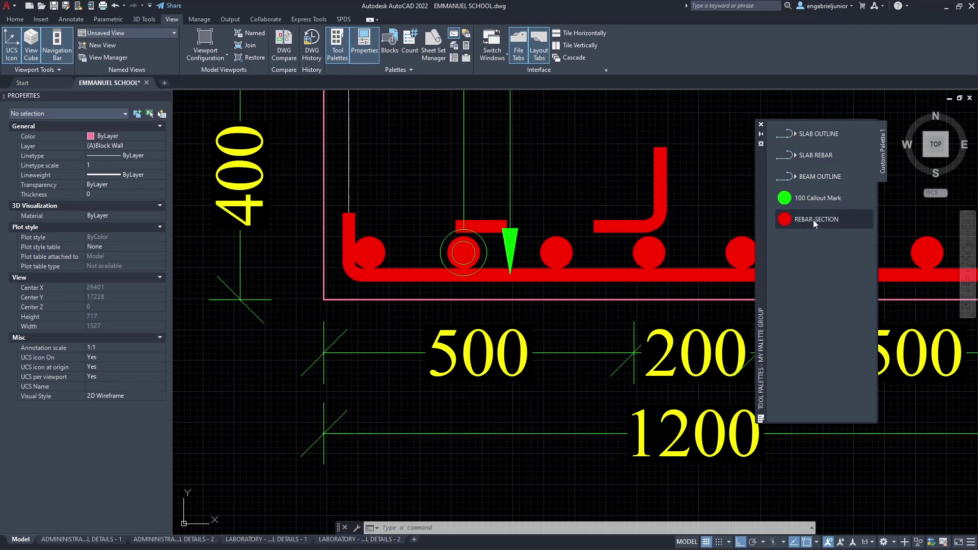
- Rename the REBAR-SECTION tool in the palette as 25 REBAR-SECTION
right_click(833, 219)
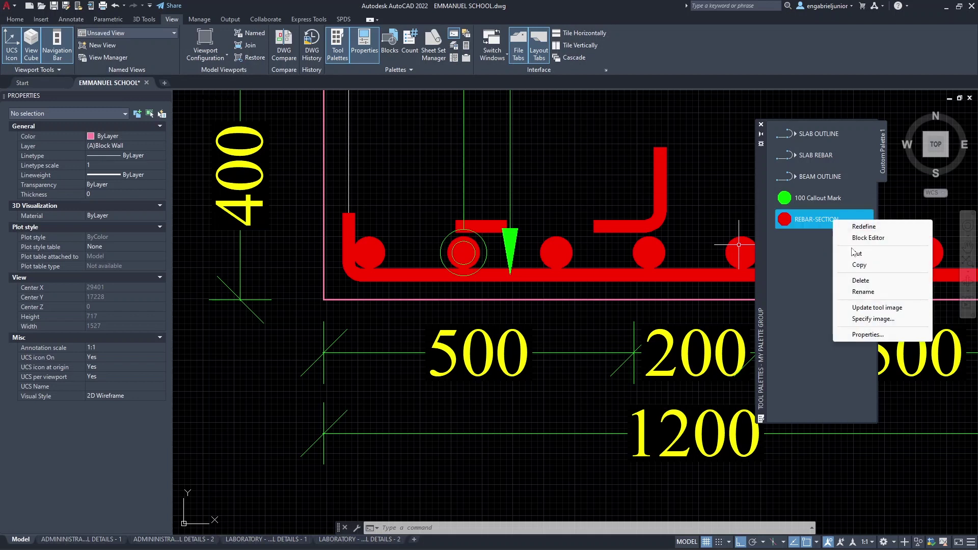
click(860, 290)
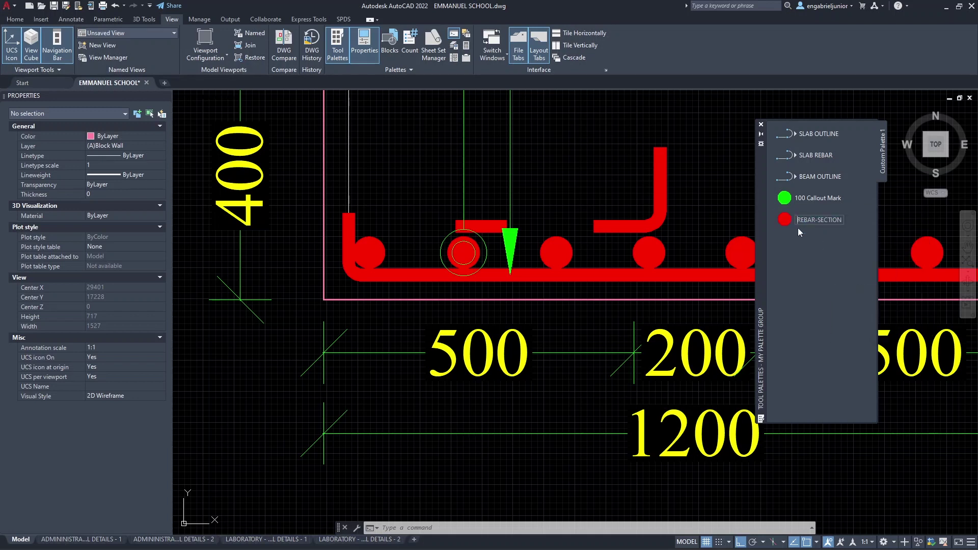
text(25)
key(Return)
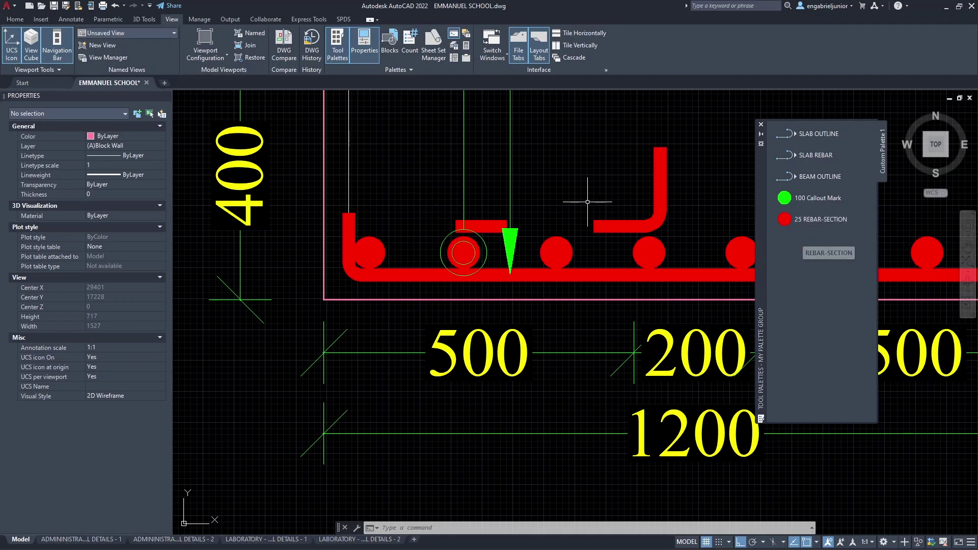
- Add the 8T12-01-150-B1 rotated dimension from the base B1 plan to Custom Palette 1 as a tool
scroll(586, 202, down, 4)
scroll(588, 188, down, 4)
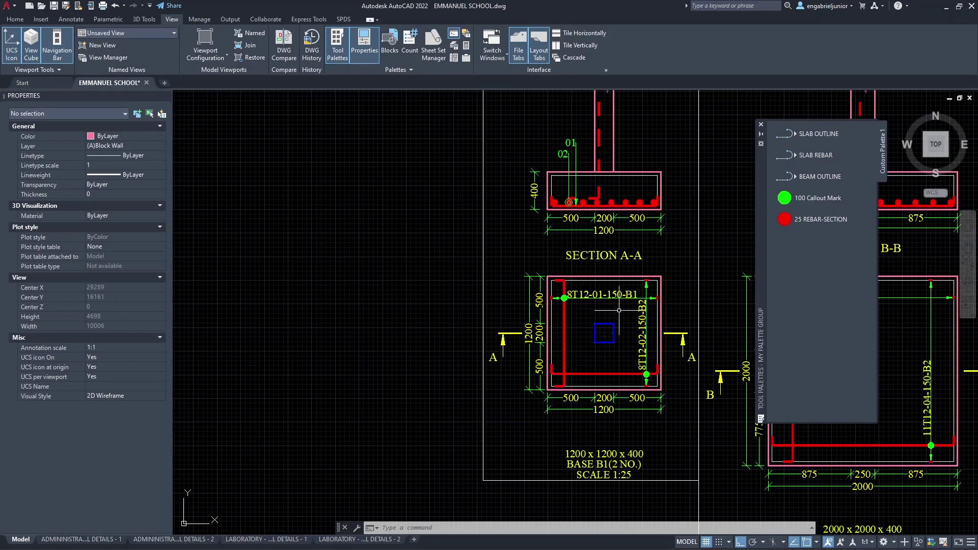
middle_drag(641, 365, 586, 303)
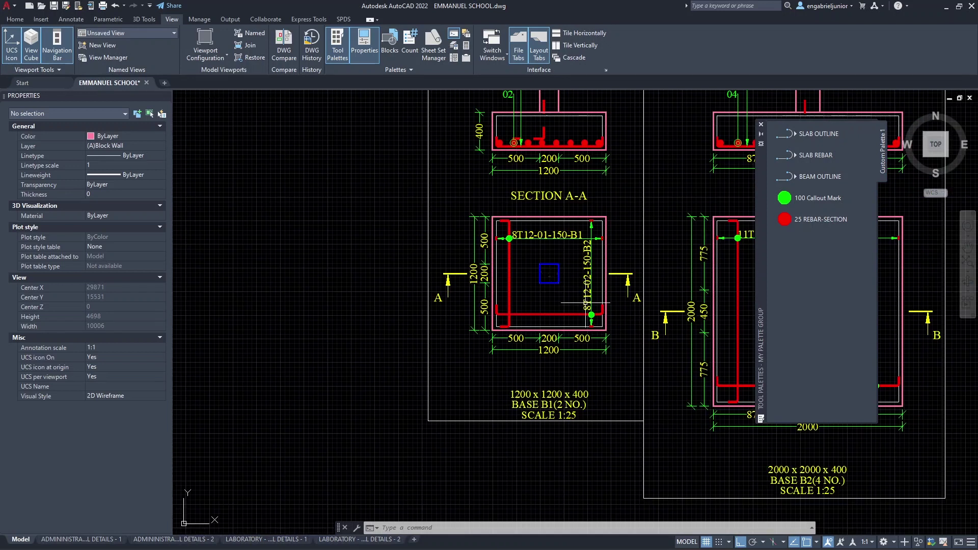
mouse_move(625, 267)
middle_down()
mouse_move(615, 292)
mouse_move(618, 348)
middle_up()
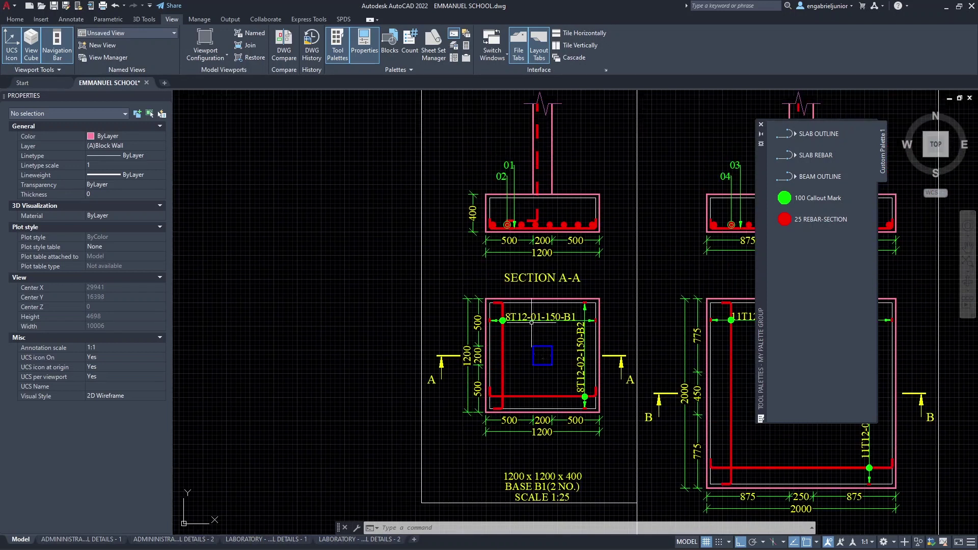
scroll(532, 322, up, 4)
click(552, 318)
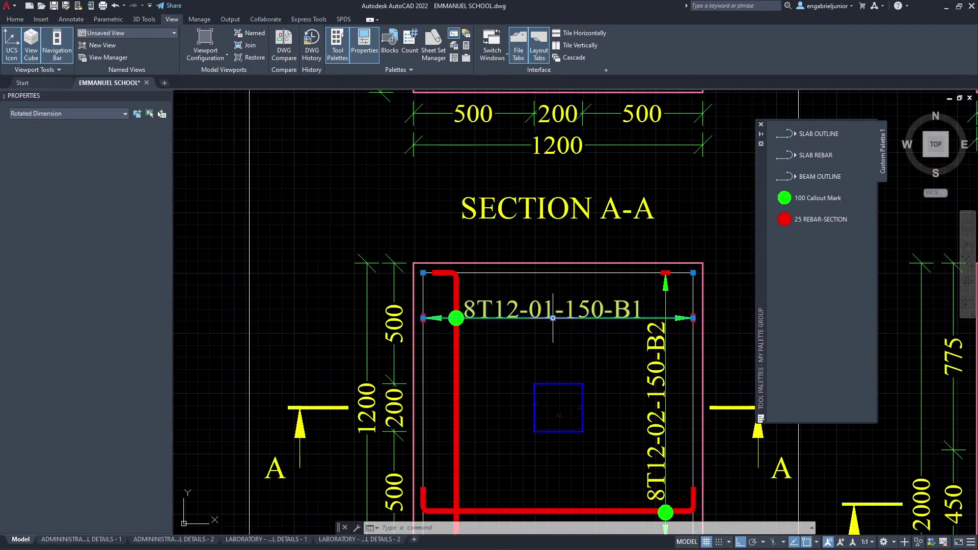
scroll(586, 335, down, 2)
mouse_move(587, 335)
middle_down()
mouse_move(561, 227)
mouse_move(540, 320)
middle_up()
scroll(536, 322, up, 5)
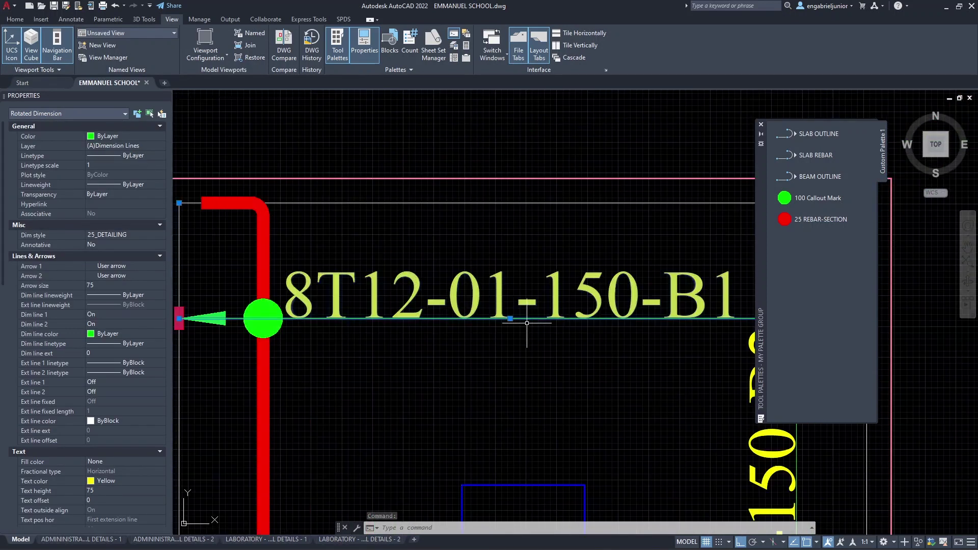
key(Escape)
key(Escape)
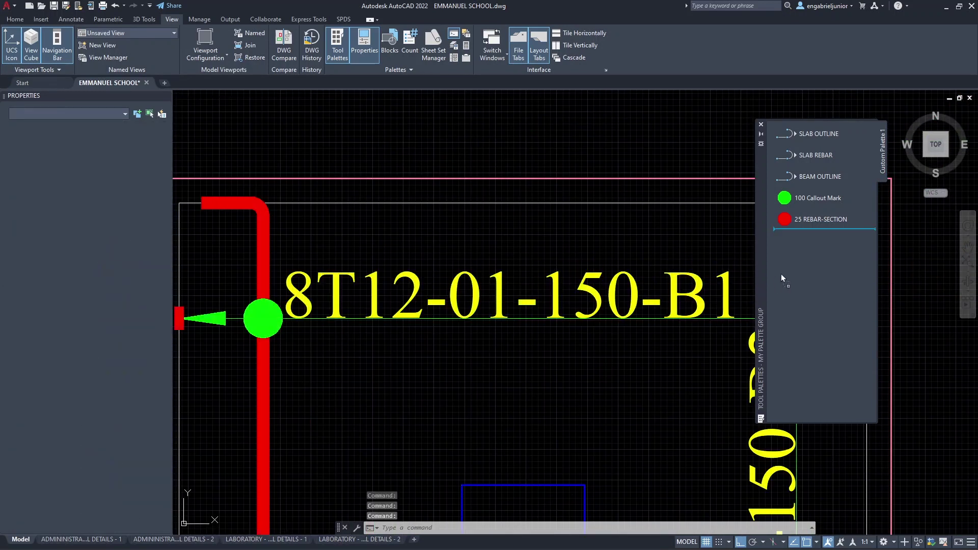
drag(808, 257, 806, 255)
- Rename the new linear dimension tool in the palette as 25 DETAILING
right_click(817, 241)
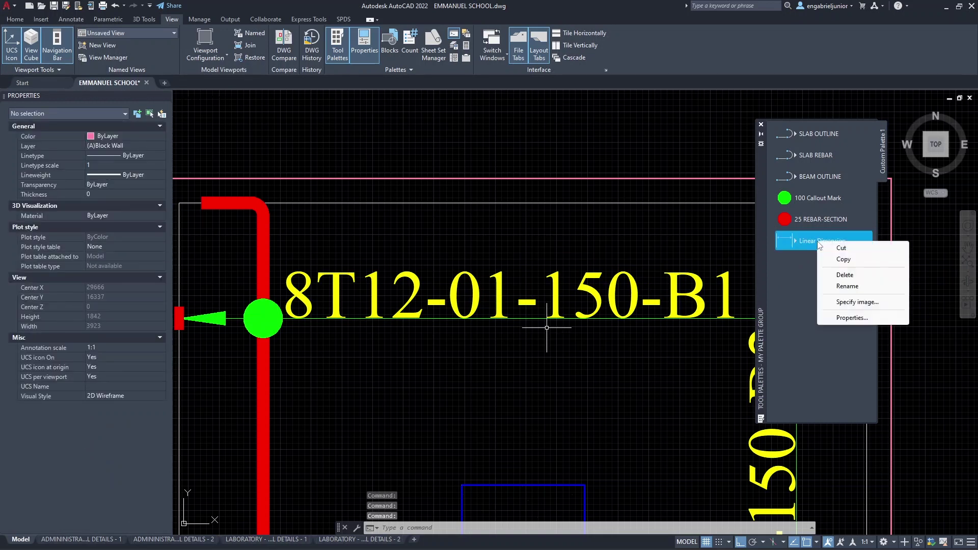
click(841, 285)
text(2)
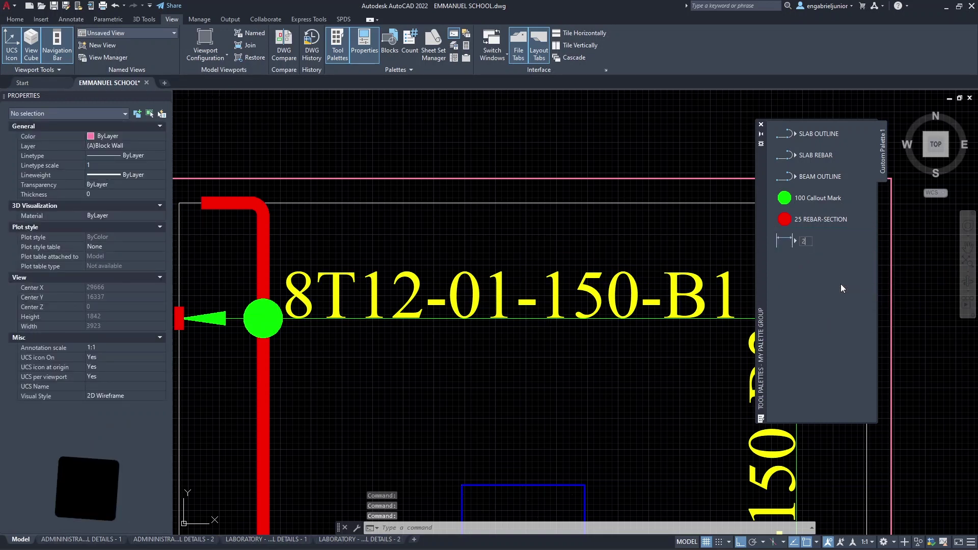
text(5 DET)
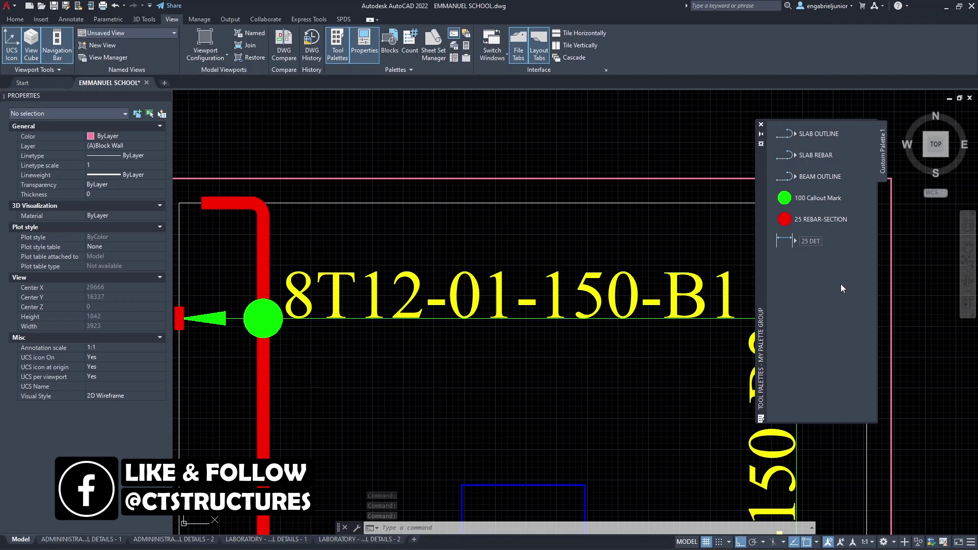
text(AILING)
key(Return)
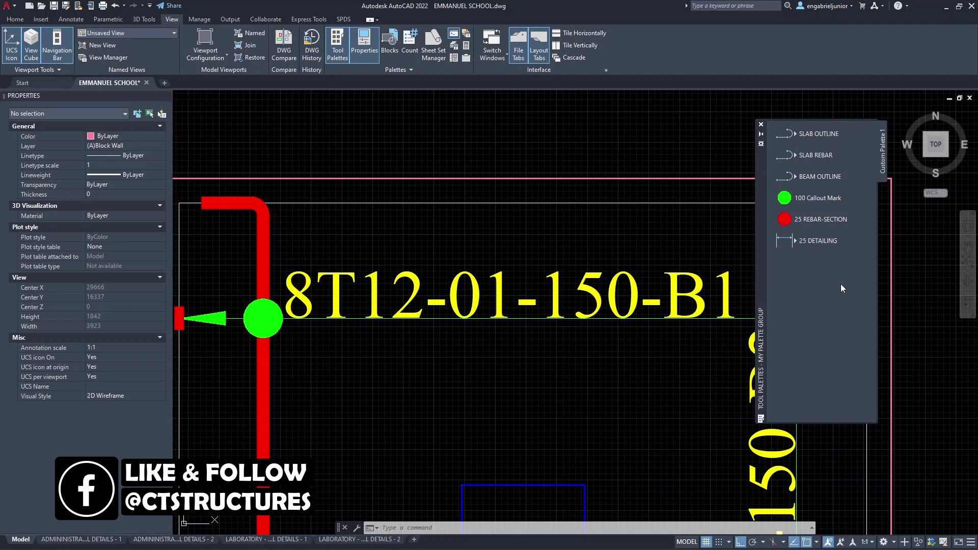
- Add the 6T10-18-225-T2 rotated dimension above BEAM 6 on the slab plan to Custom Palette 1 as a tool
scroll(604, 229, down, 10)
mouse_move(604, 230)
middle_down()
mouse_move(619, 441)
mouse_move(593, 331)
mouse_move(575, 401)
middle_up()
scroll(596, 169, up, 3)
scroll(595, 170, up, 6)
click(552, 236)
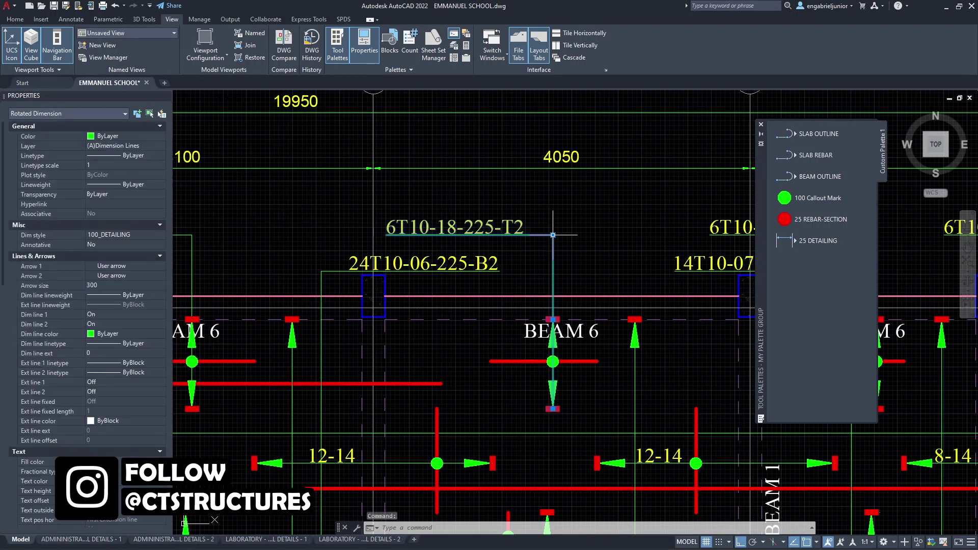
drag(553, 250, 808, 266)
- Rename the newly added slab plan dimension tool in the palette as 100 DETAILING
right_click(808, 265)
click(836, 305)
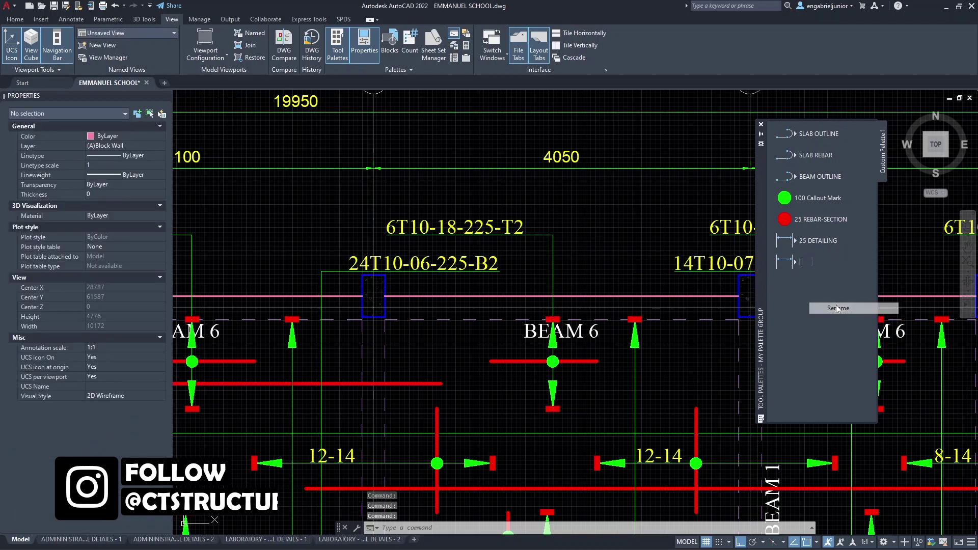
key(Return)
text(DETAILING)
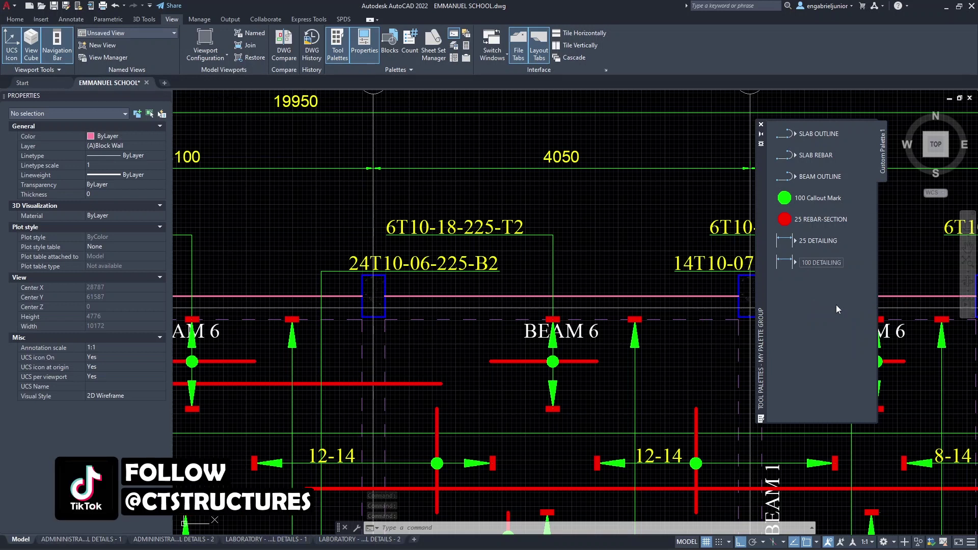
key(Return)
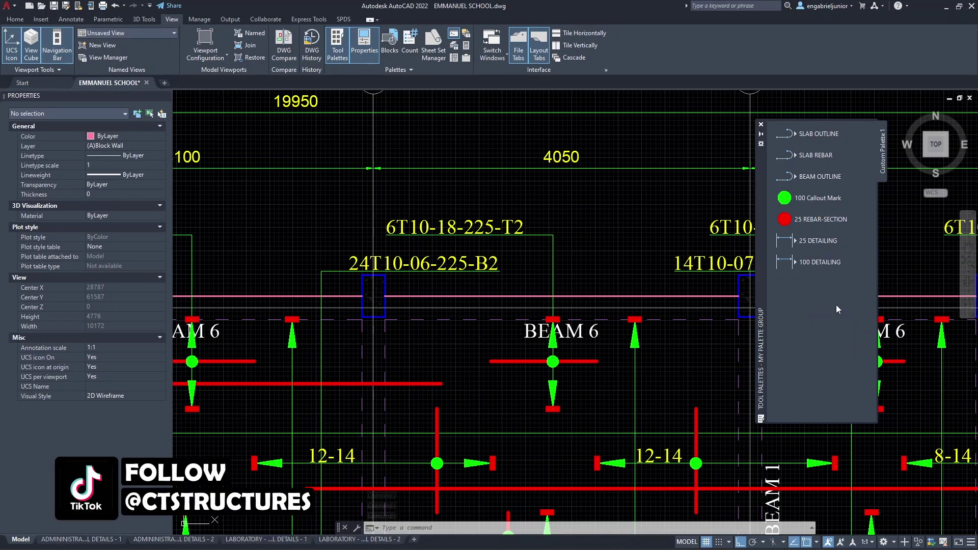
- Add the 2000 x 2000 x 400 text from base B2's label to Custom Palette 1 as a tool
scroll(663, 260, down, 4)
scroll(662, 259, down, 5)
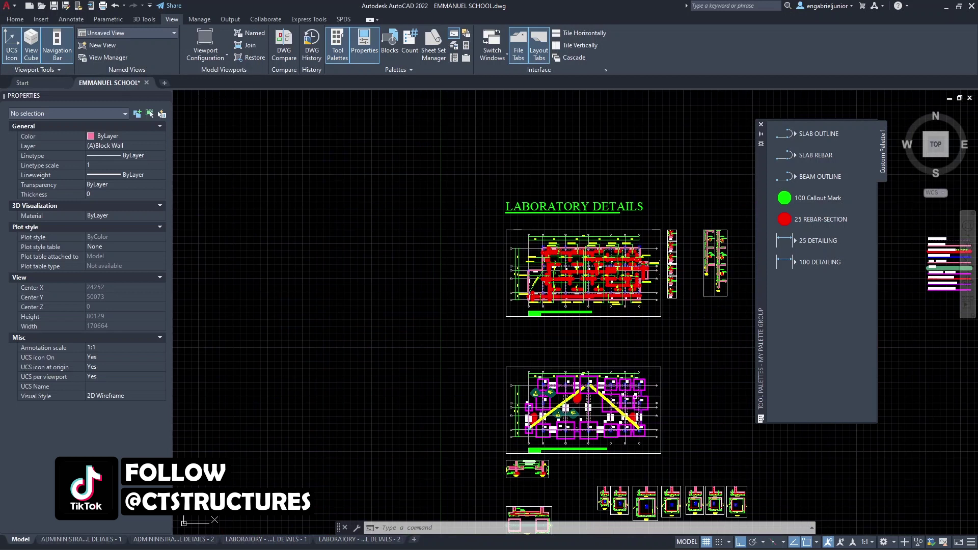
scroll(613, 403, up, 4)
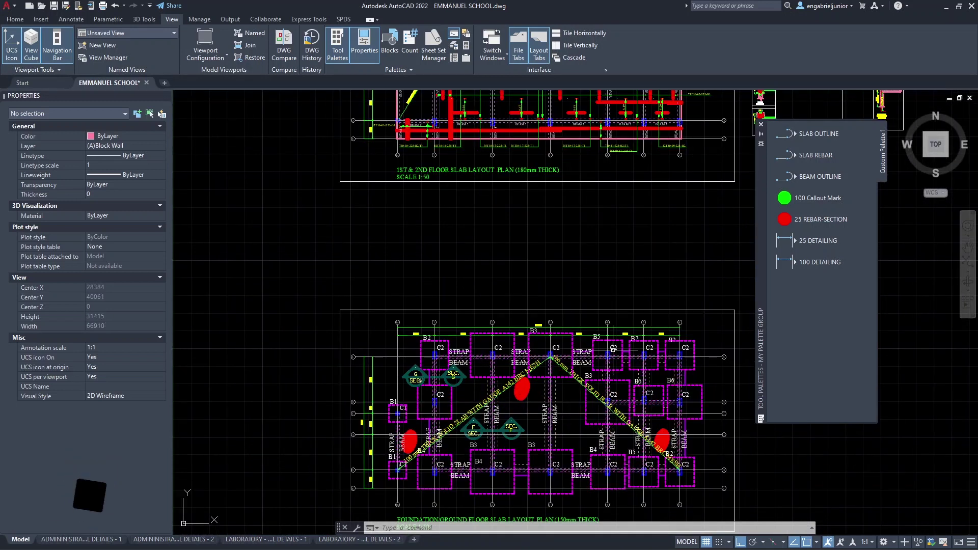
scroll(584, 304, down, 2)
middle_drag(567, 296, 473, 172)
middle_drag(503, 353, 514, 288)
scroll(529, 360, up, 12)
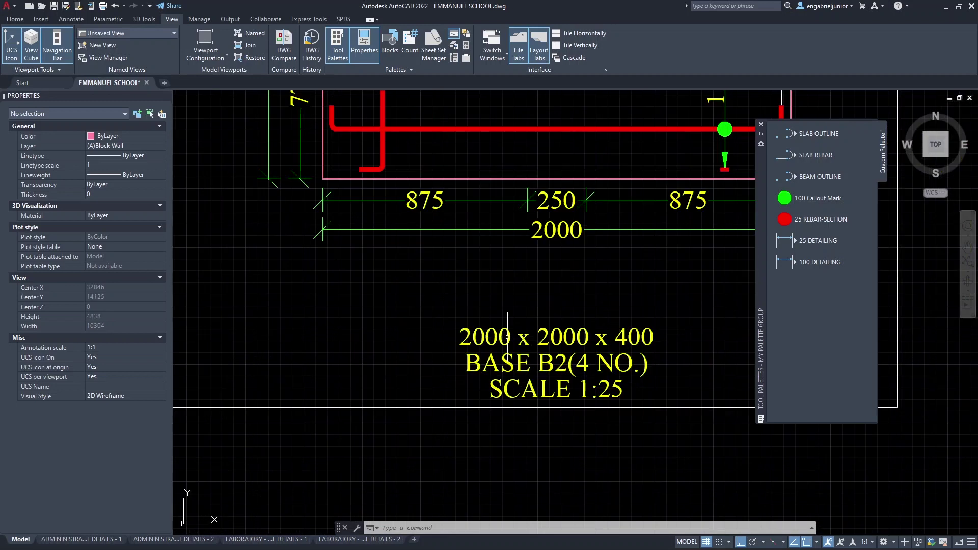
click(506, 334)
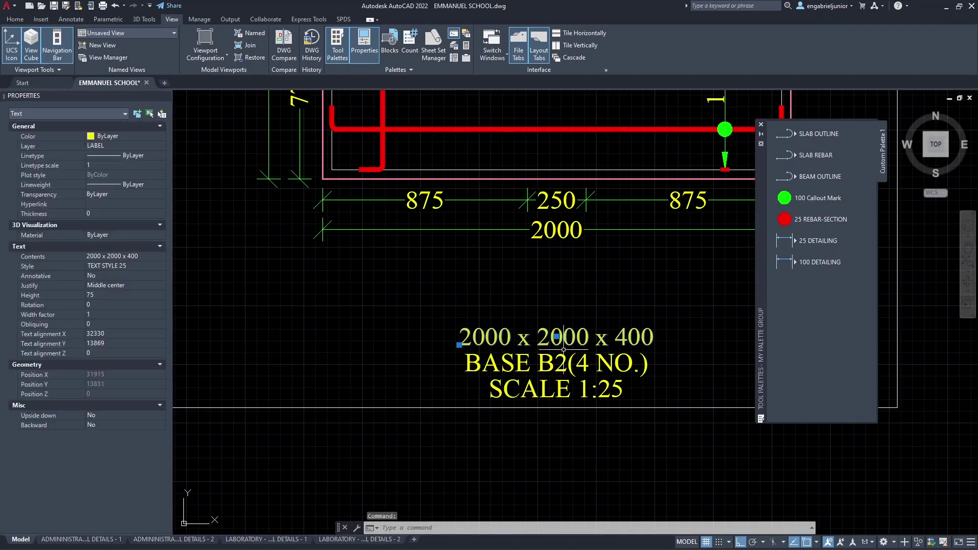
mouse_move(556, 336)
mouse_down()
mouse_move(687, 353)
mouse_move(803, 300)
mouse_up()
- Rename the single-line text tool in the palette as 25 LABEL
right_click(805, 283)
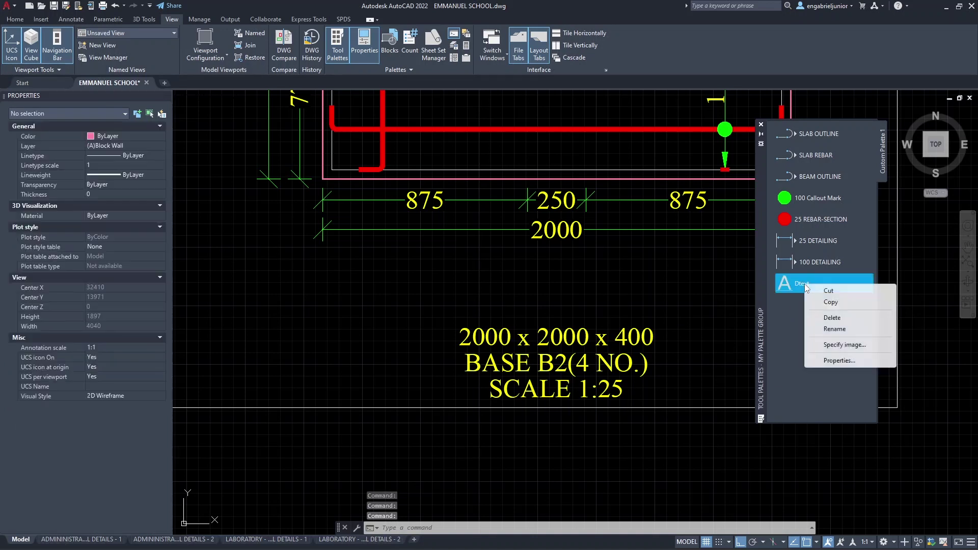
click(840, 328)
text(25)
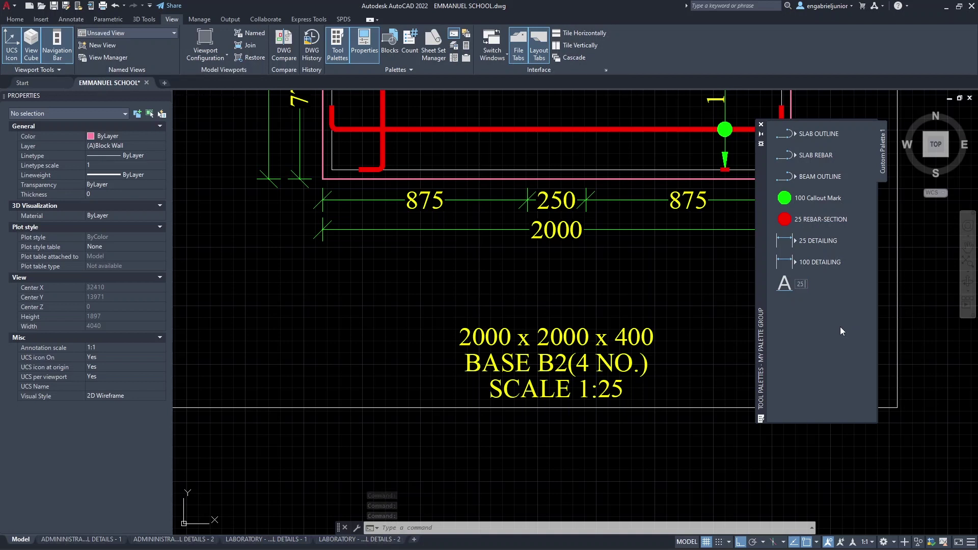
text( LABEL)
key(Return)
- Add the FOUNDATION/GROUND FLOOR SLAB LAYOUT PLAN title text to Custom Palette 1 as a tool
scroll(561, 303, down, 4)
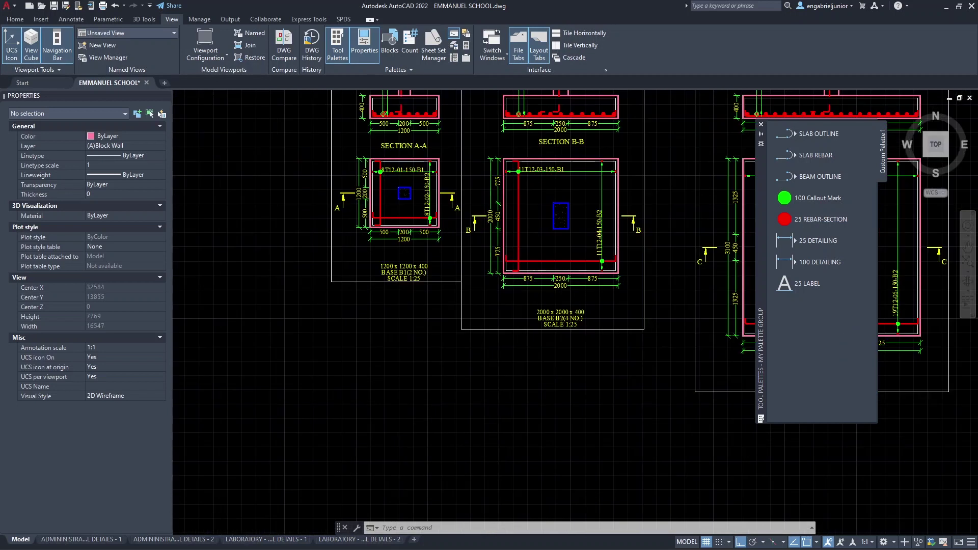
scroll(560, 303, down, 5)
scroll(448, 196, up, 4)
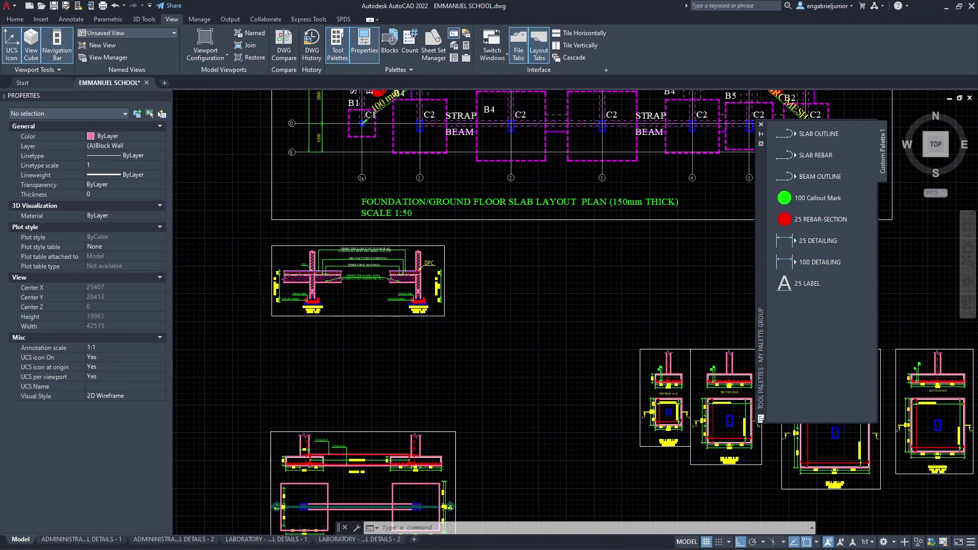
scroll(449, 199, up, 3)
click(451, 201)
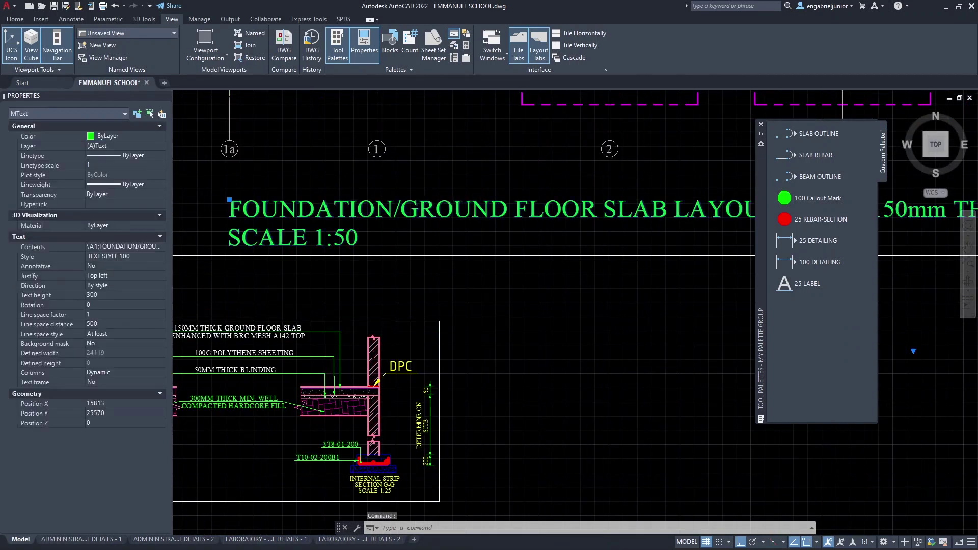
scroll(451, 201, down, 5)
scroll(483, 193, up, 2)
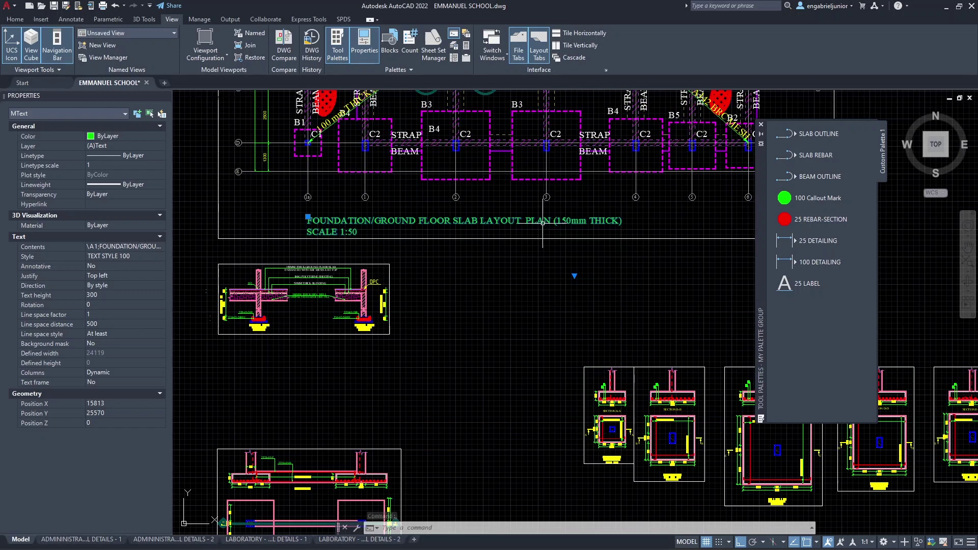
drag(612, 251, 805, 306)
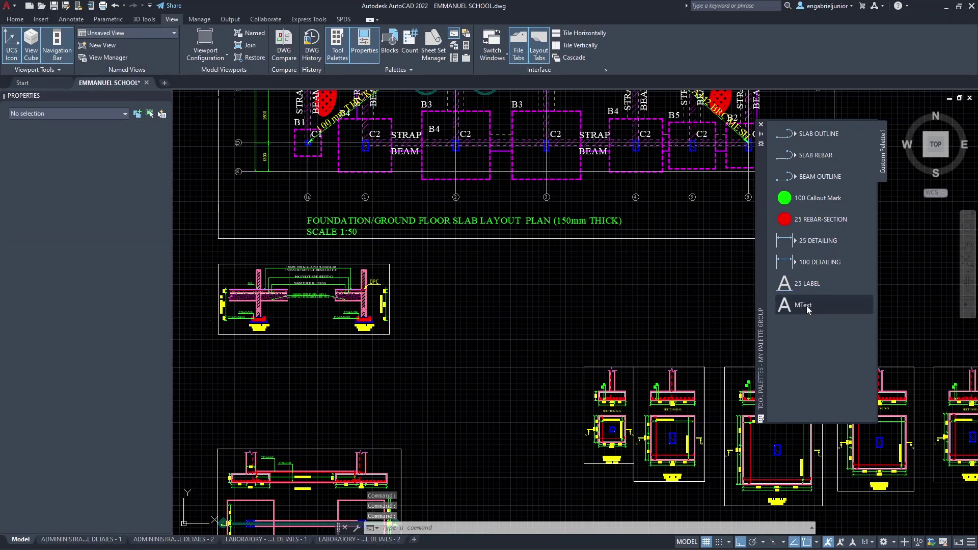
- Rename the MText tool in the palette as 50 LABEL
right_click(807, 307)
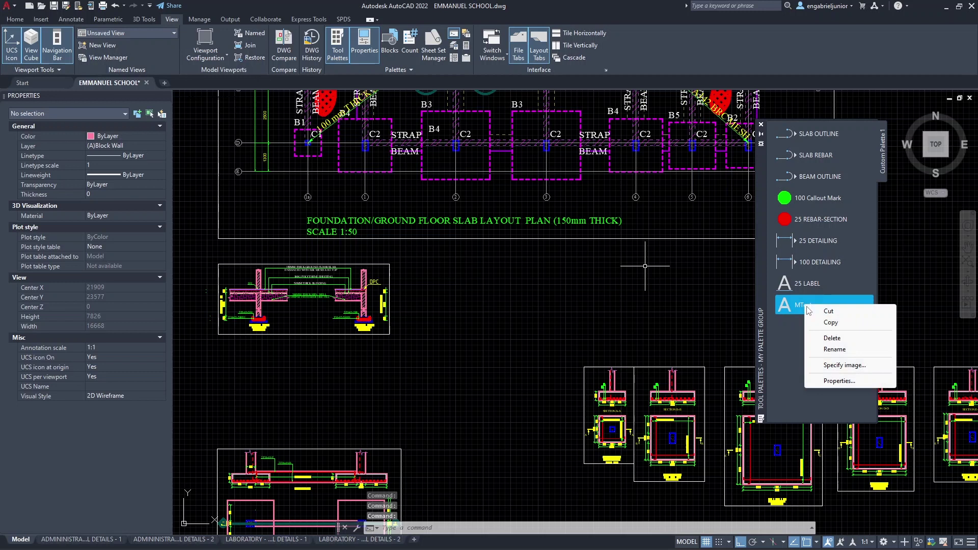
click(834, 349)
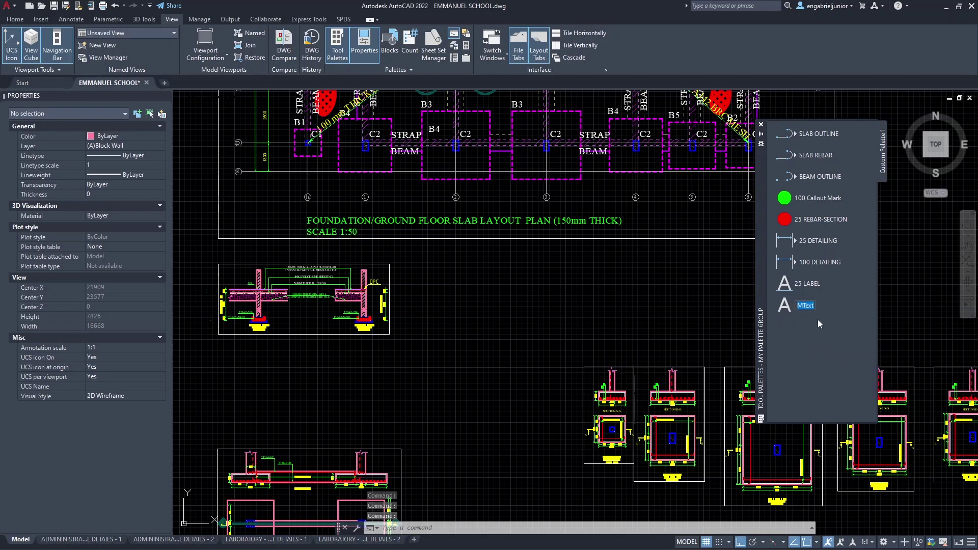
text(50 LABEL)
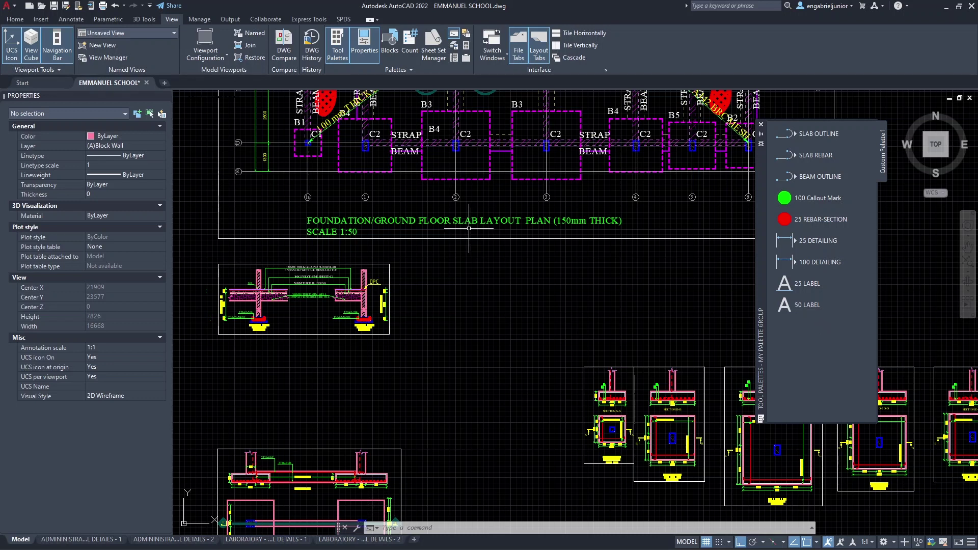
- Add the multileader labelled 10 from SECTION F-F's footing to Custom Palette 1 as a tool
scroll(470, 228, down, 8)
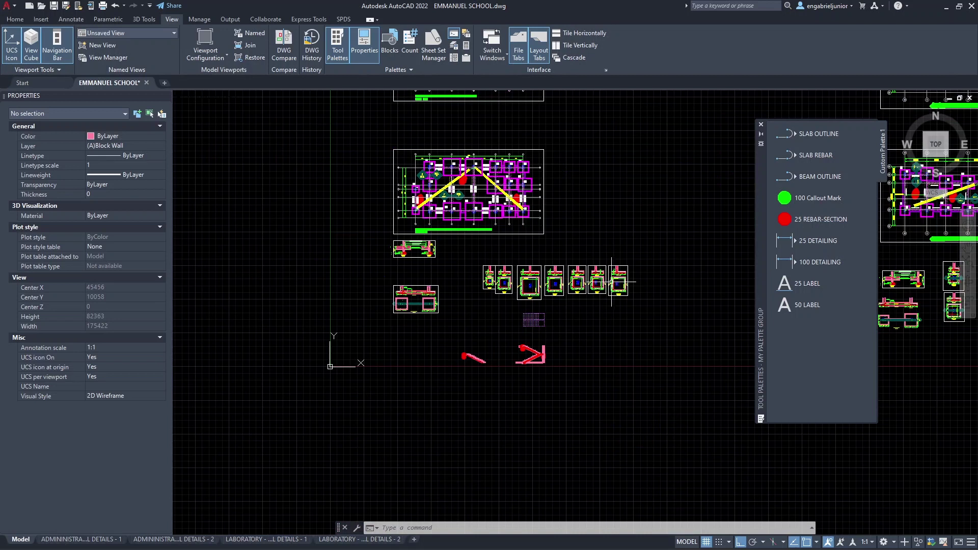
scroll(607, 275, up, 13)
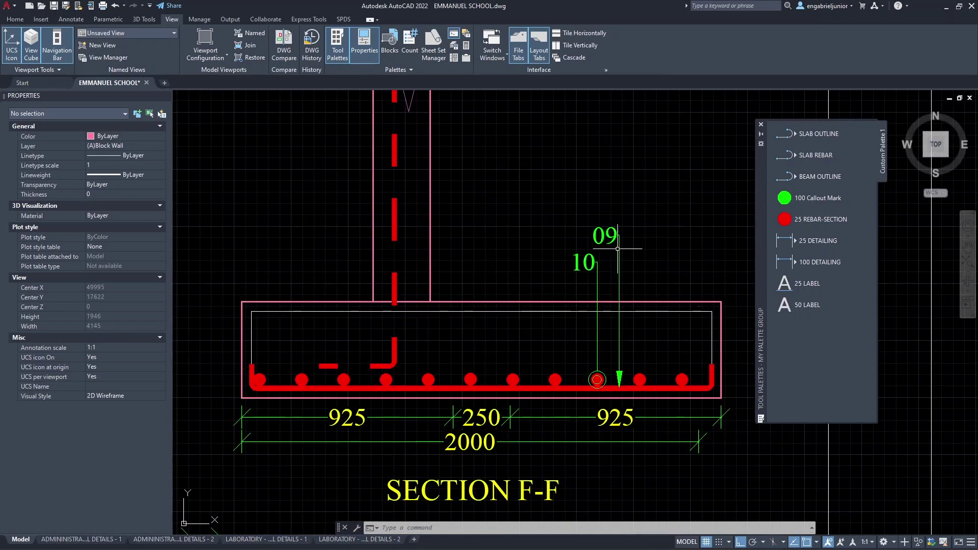
click(597, 269)
mouse_move(597, 282)
mouse_down()
mouse_move(744, 339)
mouse_move(798, 339)
mouse_up()
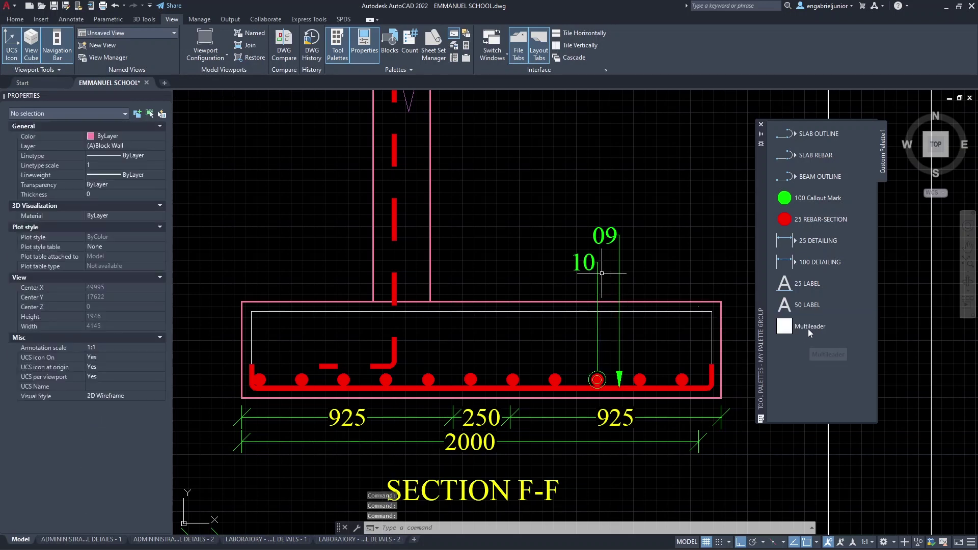
- Rename the Multileader tool in the palette as 25 REBAR LEAD
right_click(807, 330)
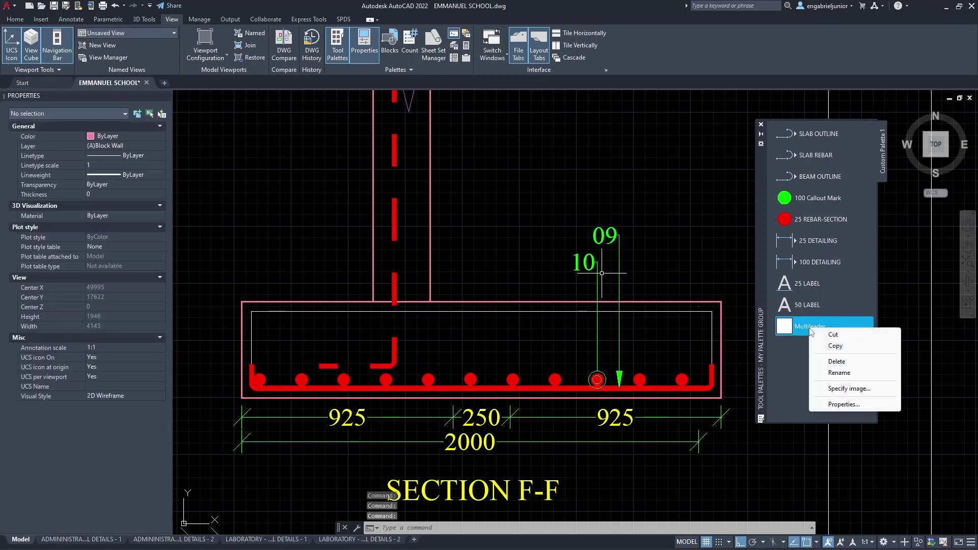
click(849, 375)
text(REBAR)
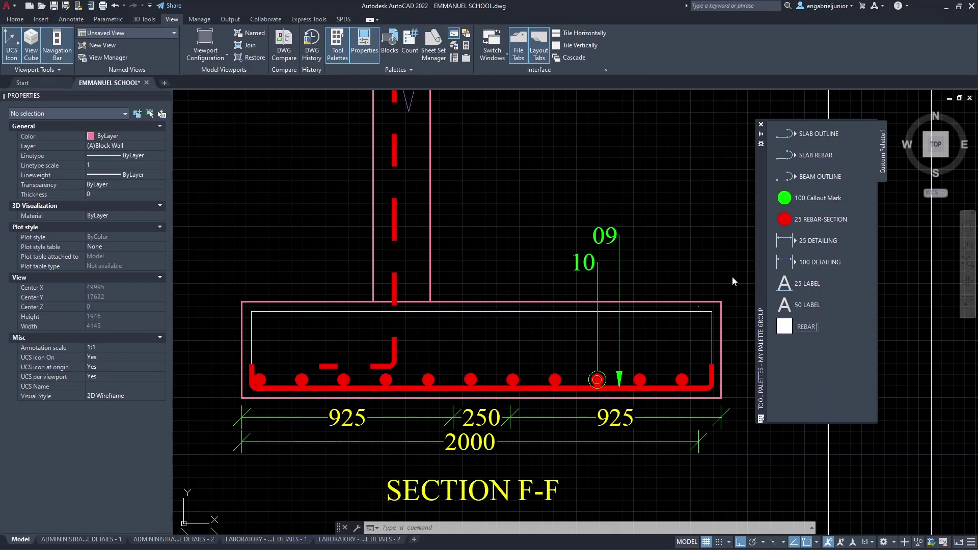
text( LEAD)
key(Home)
text(25)
key(Return)
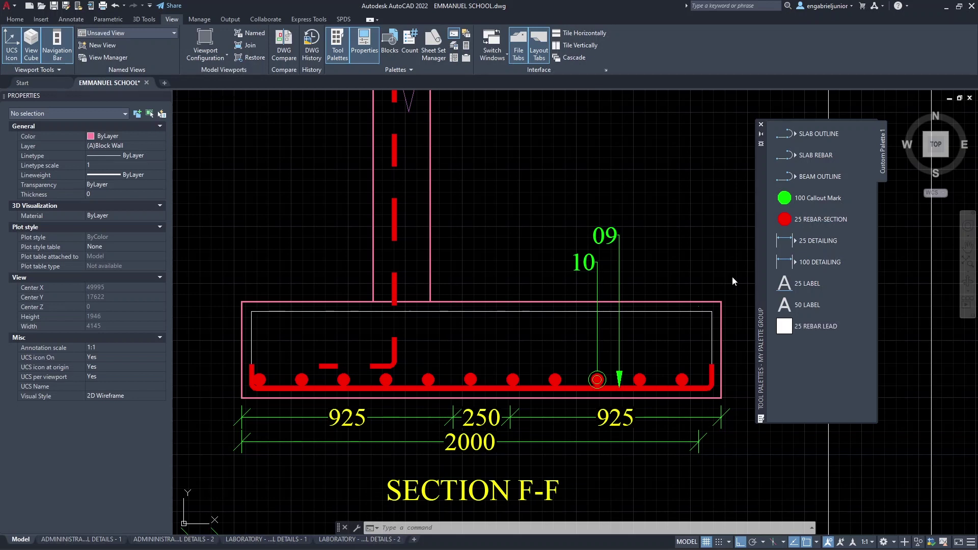
- Add the arrow-headed multileader labelled 09 from SECTION F-F's footing to Custom Palette 1 as a tool
click(817, 331)
click(622, 259)
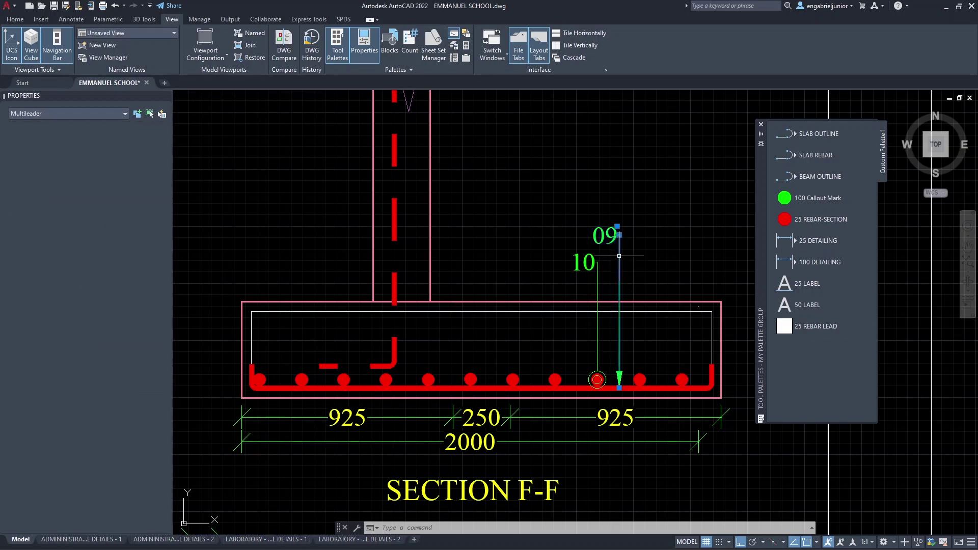
drag(620, 268, 806, 359)
- Rename the second multileader tool in the palette as 25 REBAR LEAD 2
right_click(806, 347)
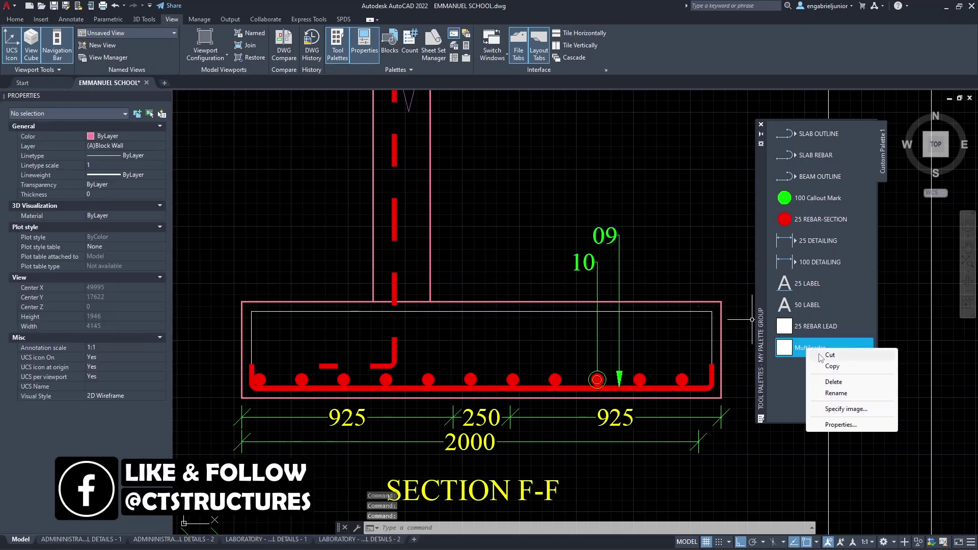
click(830, 394)
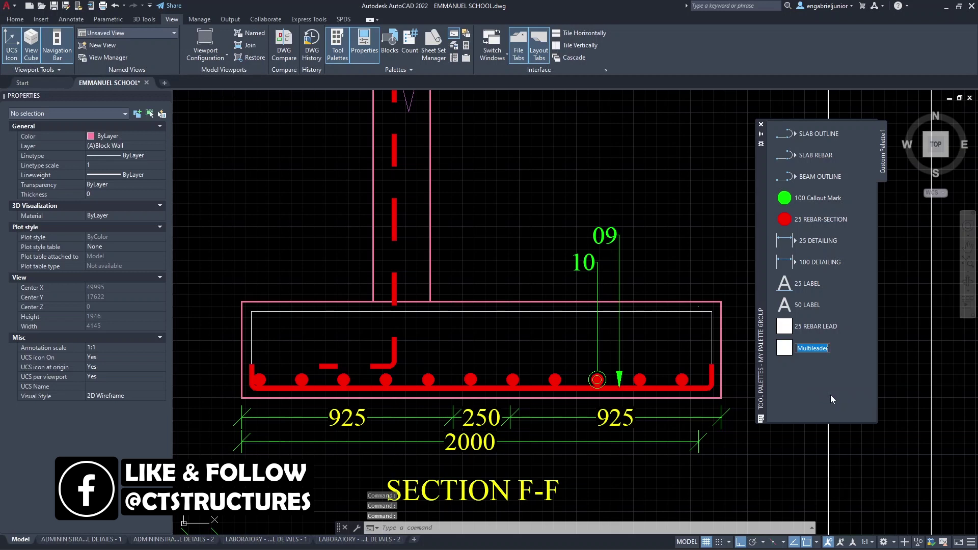
text(25 REBAR)
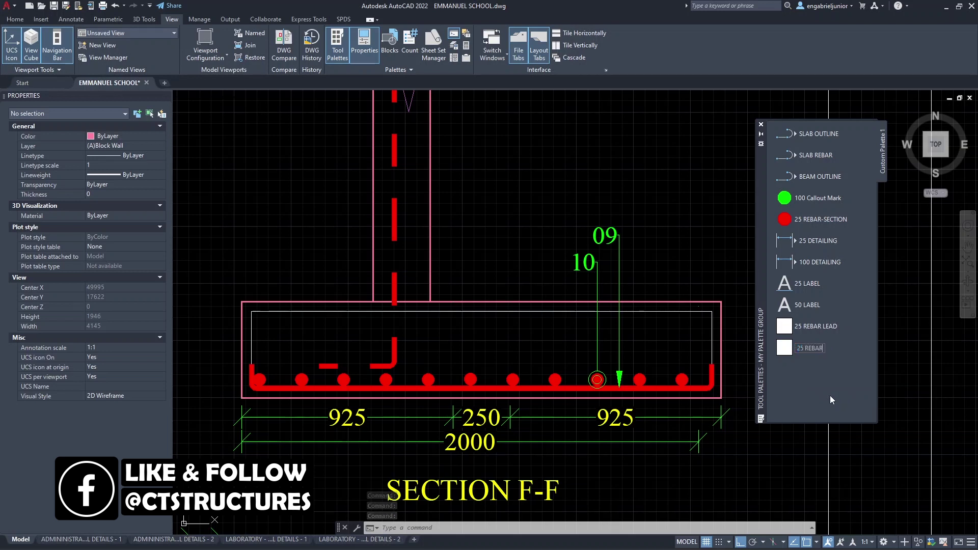
text( LEAD)
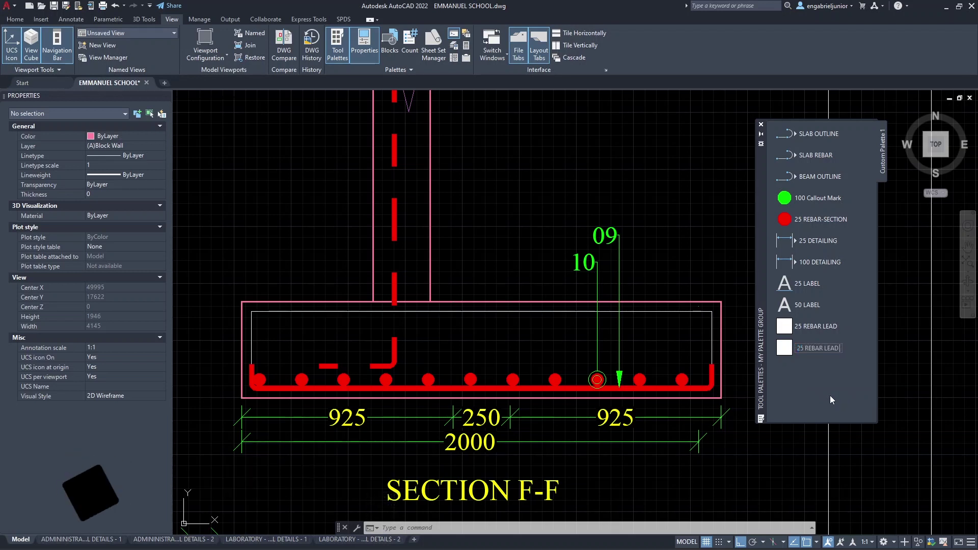
text( 2)
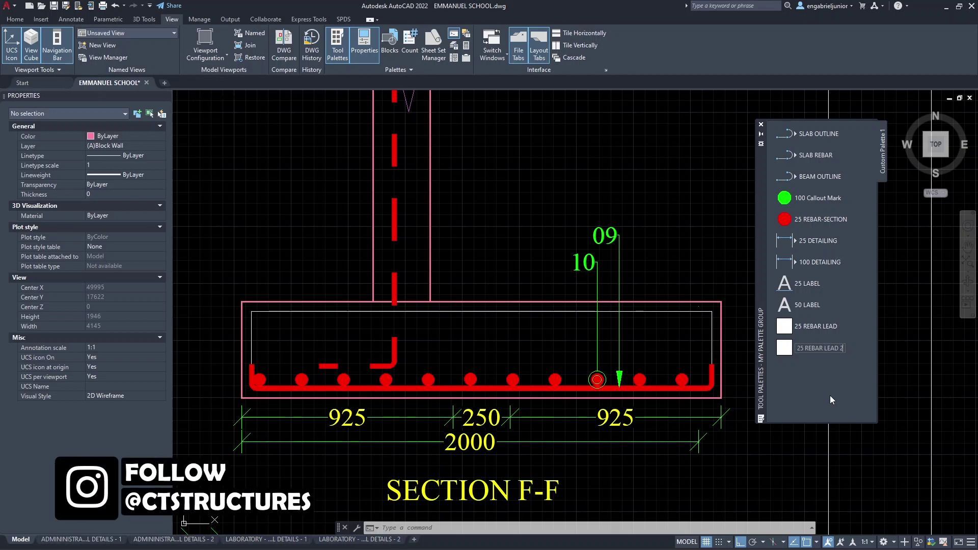
key(Return)
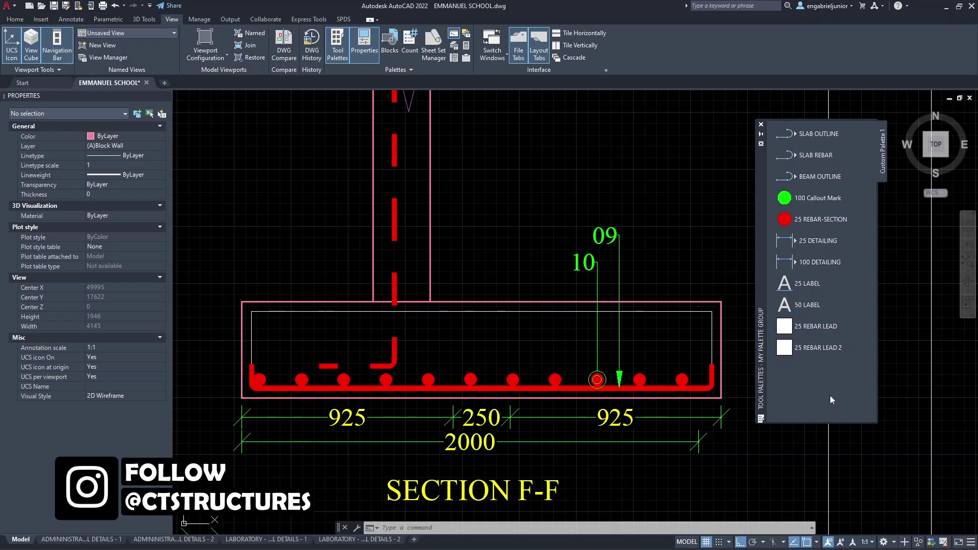
- Rename the 25 REBAR LEAD tool in the palette as 25 REBAR LEAD 1
right_click(836, 325)
click(864, 371)
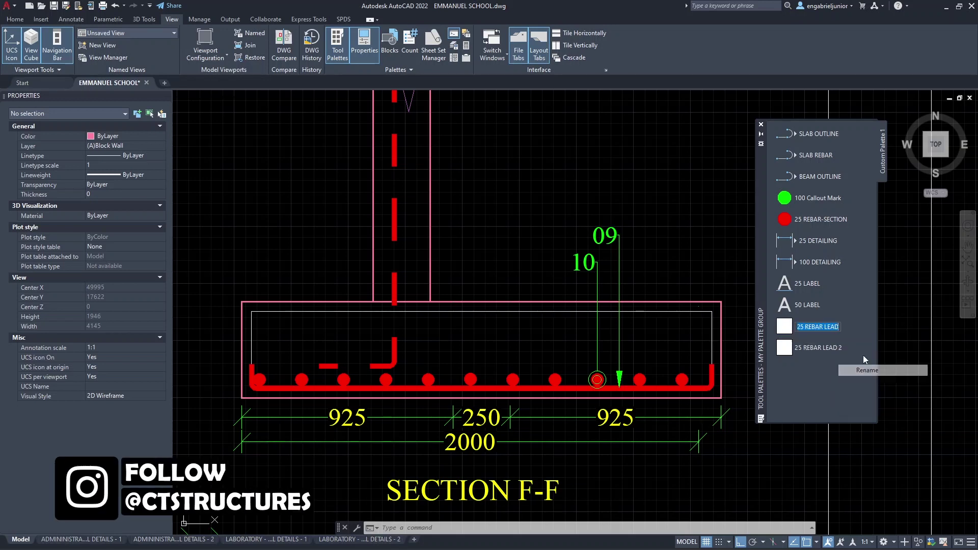
click(837, 327)
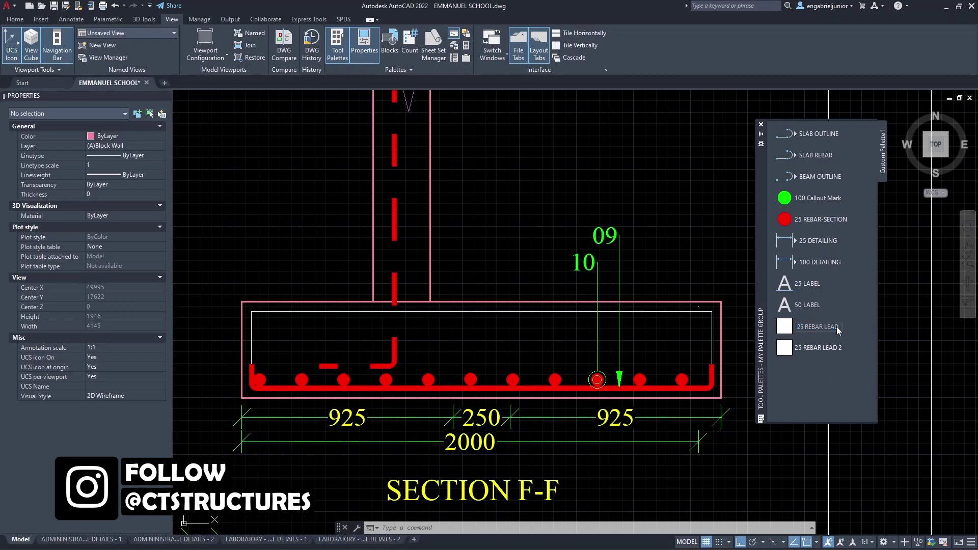
text(1)
key(Return)
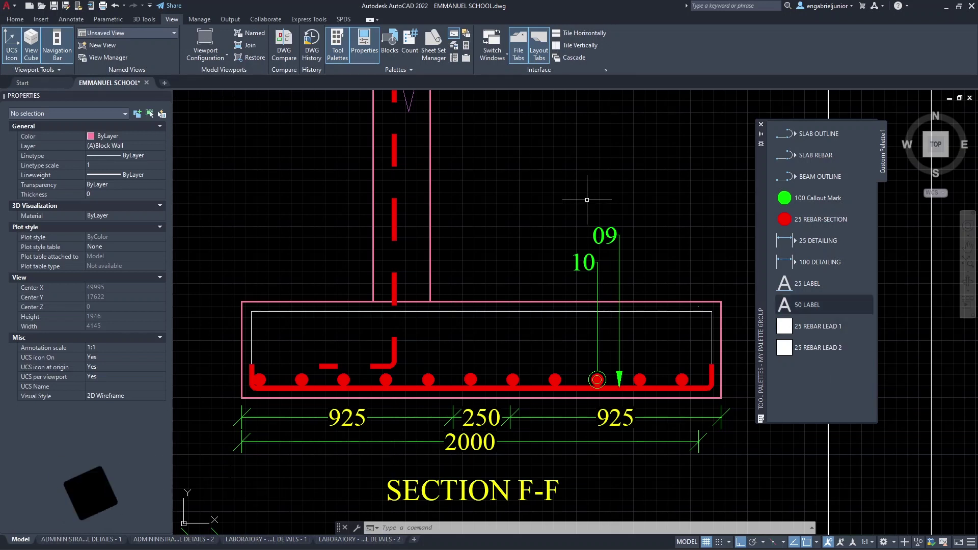
- Move the tool palette further into the drawing area and add a DRAWING LINES text heading above its SLAB OUTLINE tool
scroll(588, 199, down, 6)
drag(762, 166, 621, 173)
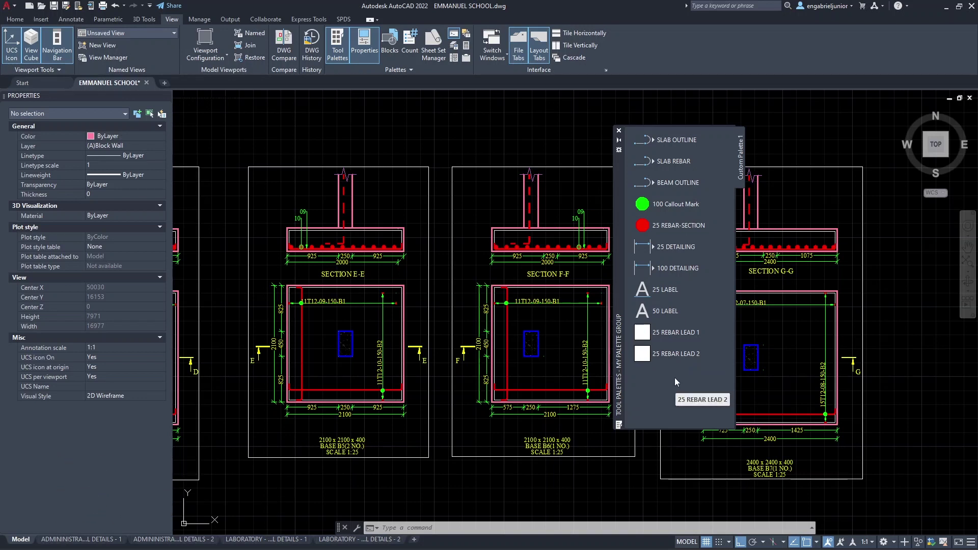
right_click(659, 384)
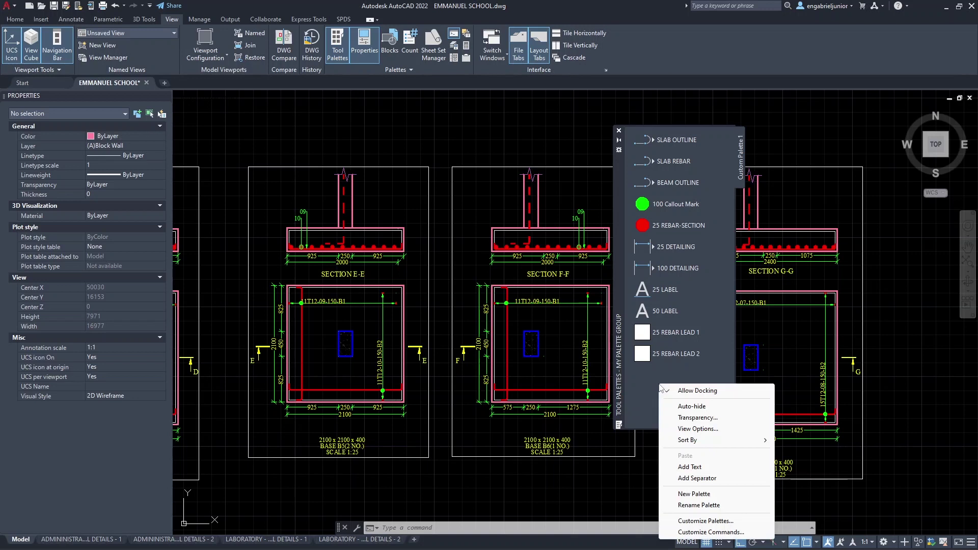
click(690, 467)
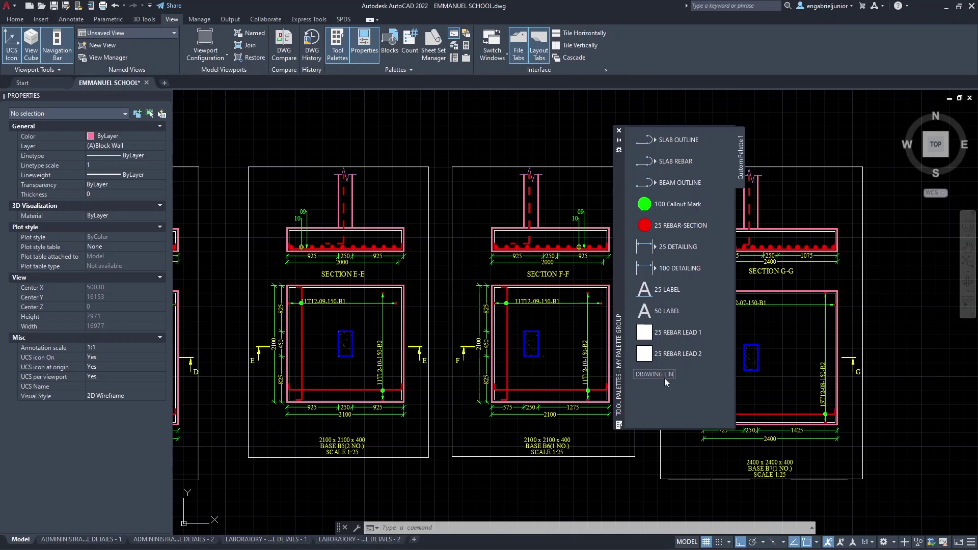
drag(662, 373, 667, 138)
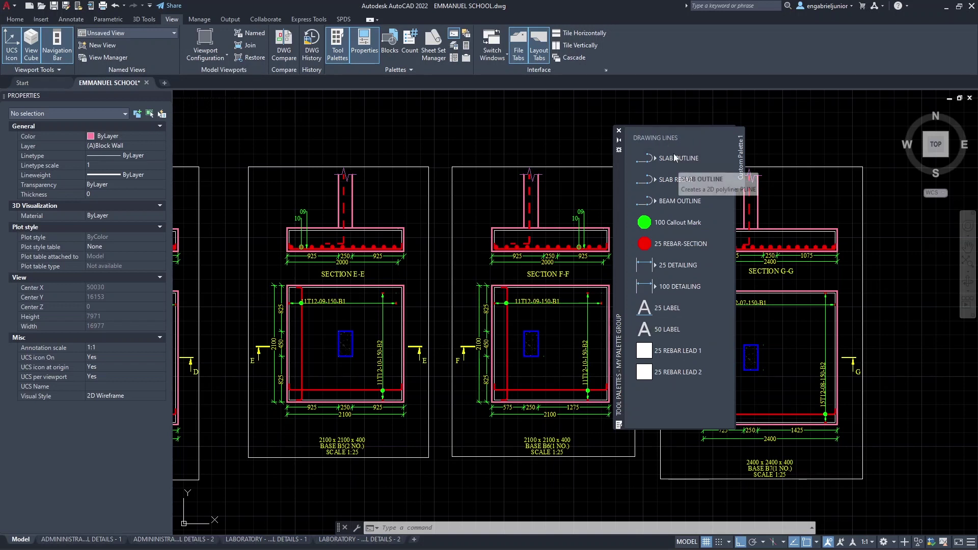
- Add a separator to the palette and place it directly below the BEAM OUTLINE tool
right_click(677, 403)
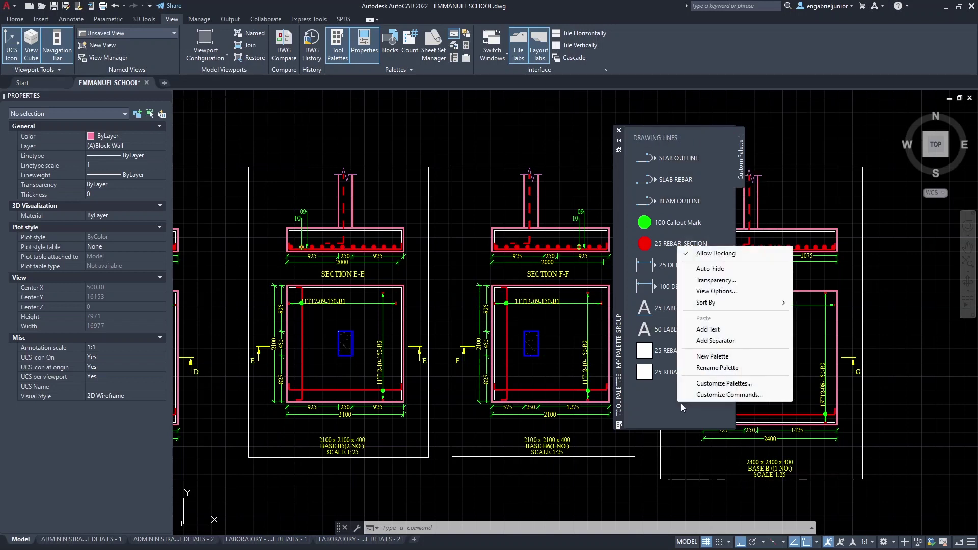
click(703, 341)
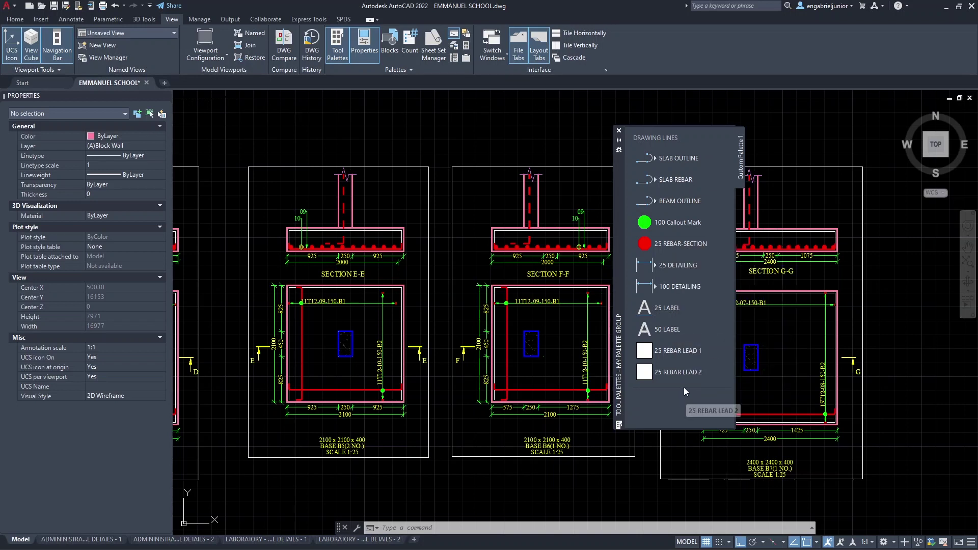
drag(683, 386, 677, 216)
- Add a REBAR OBJECTS text heading to the palette, placed between the separator and the 100 Callout Mark tool
right_click(676, 414)
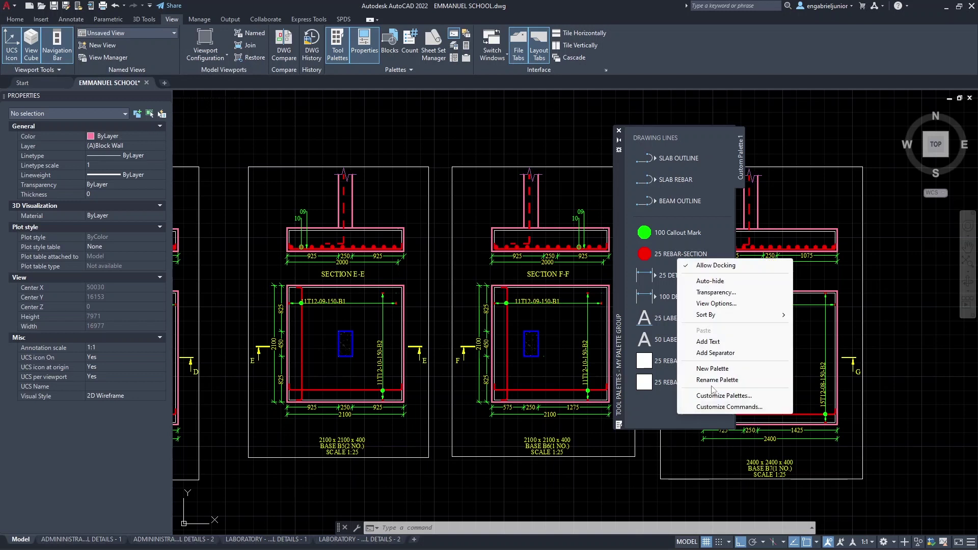
click(710, 342)
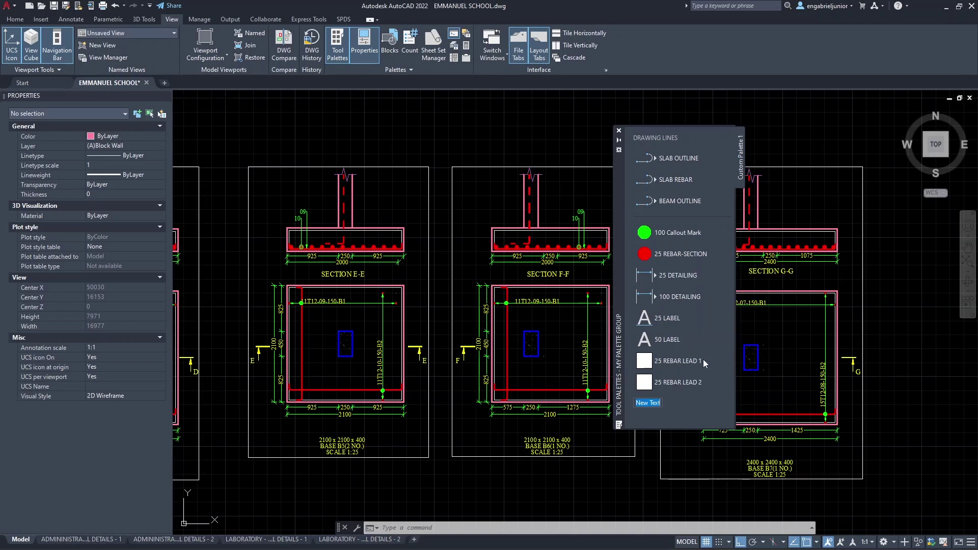
text(REBAR)
key(Return)
text(OBJECTS)
key(Return)
drag(661, 402, 677, 227)
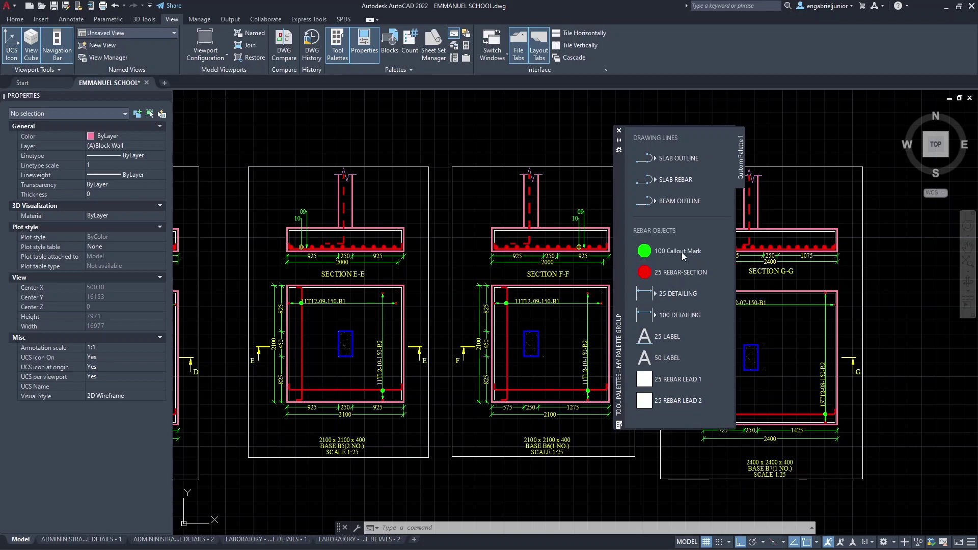
- Add another separator to the palette, placed between the 25 REBAR-SECTION and 25 DETAILING tools
right_click(683, 413)
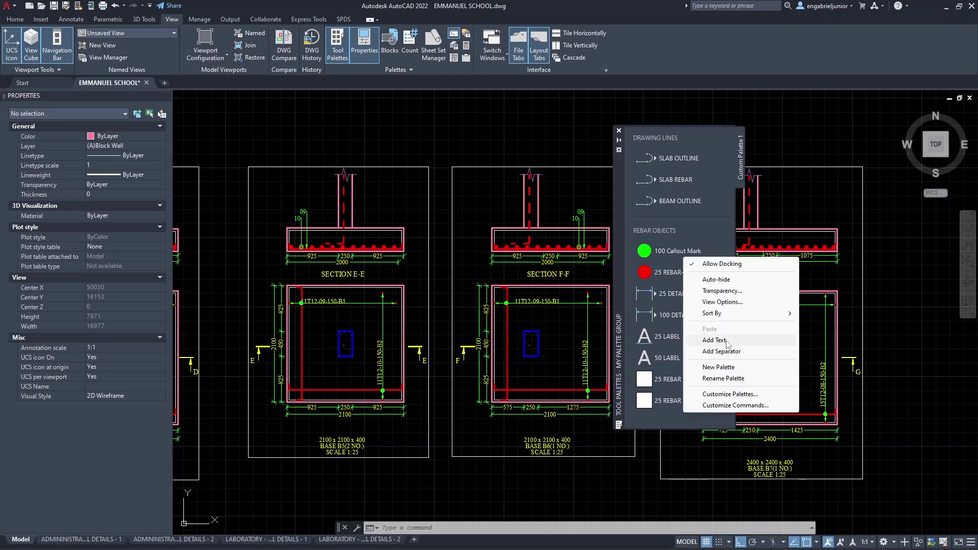
click(722, 352)
drag(684, 414, 693, 291)
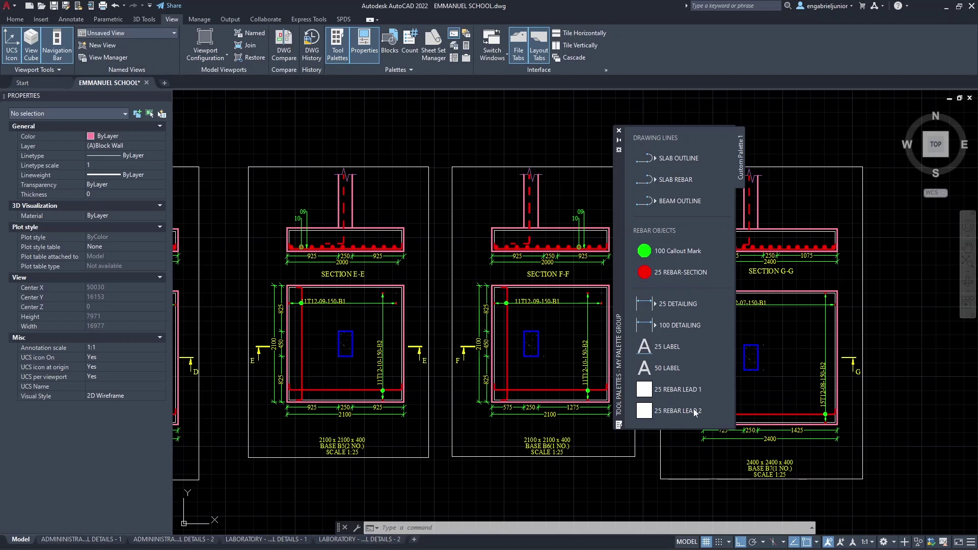
- Add an ANNOTATIONS text heading to the palette and place it directly above the 25 DETAILING tool
right_click(684, 420)
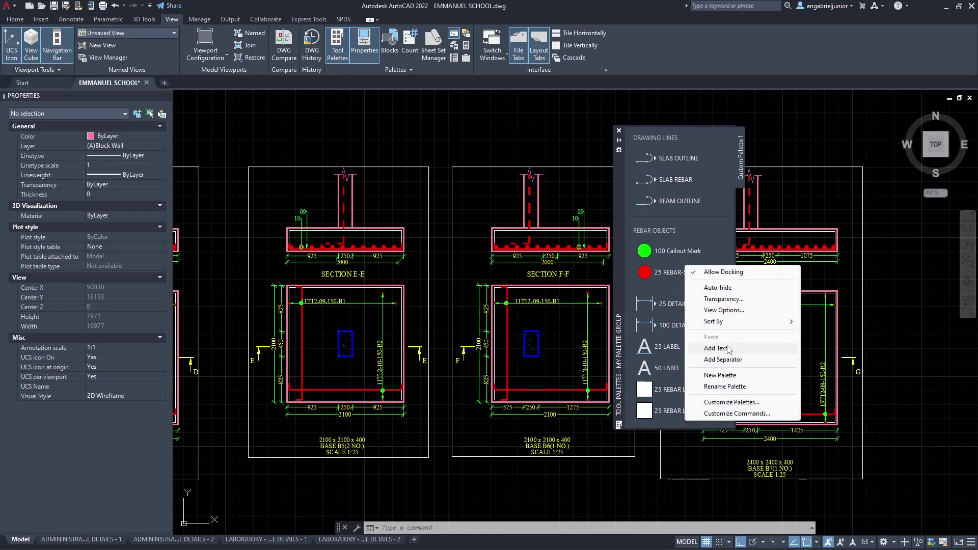
click(727, 348)
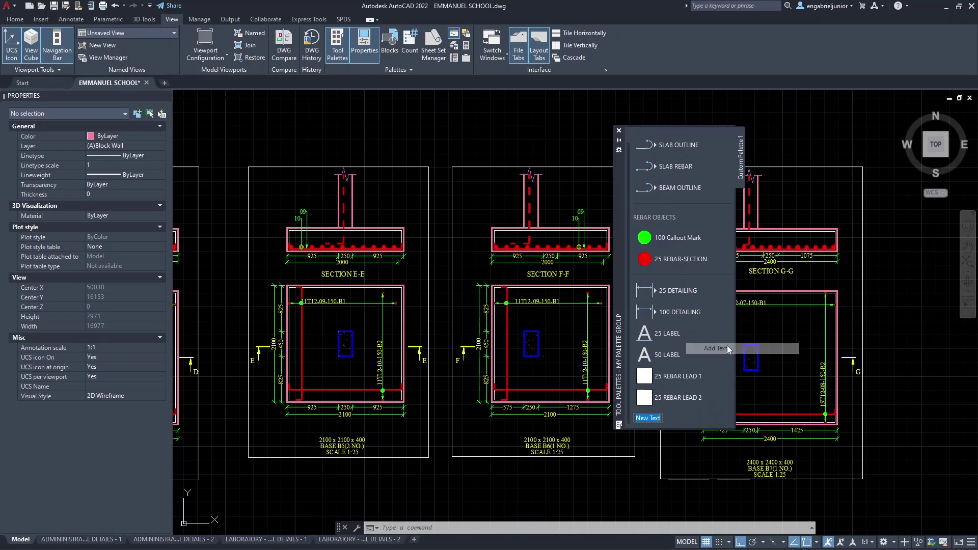
text(ANNOTATIONS)
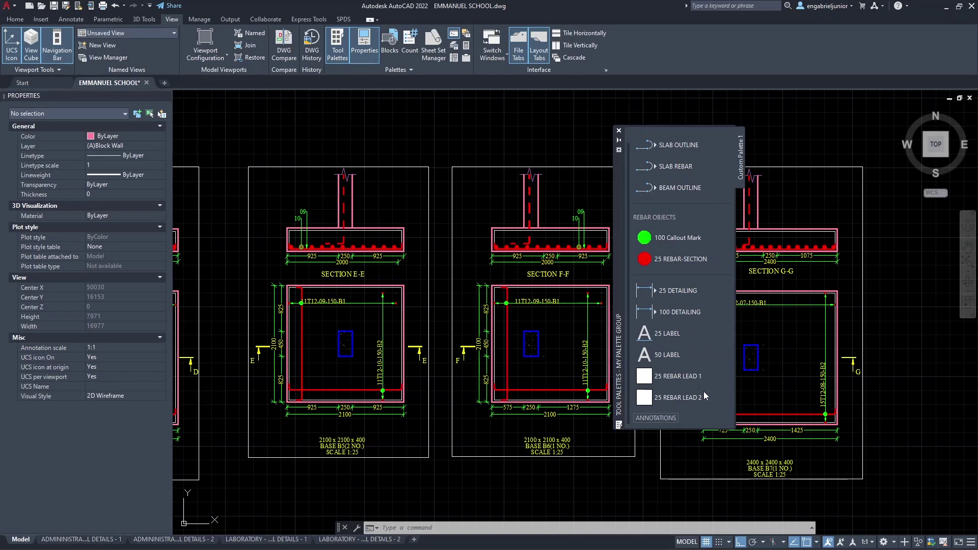
key(Return)
drag(671, 379, 681, 284)
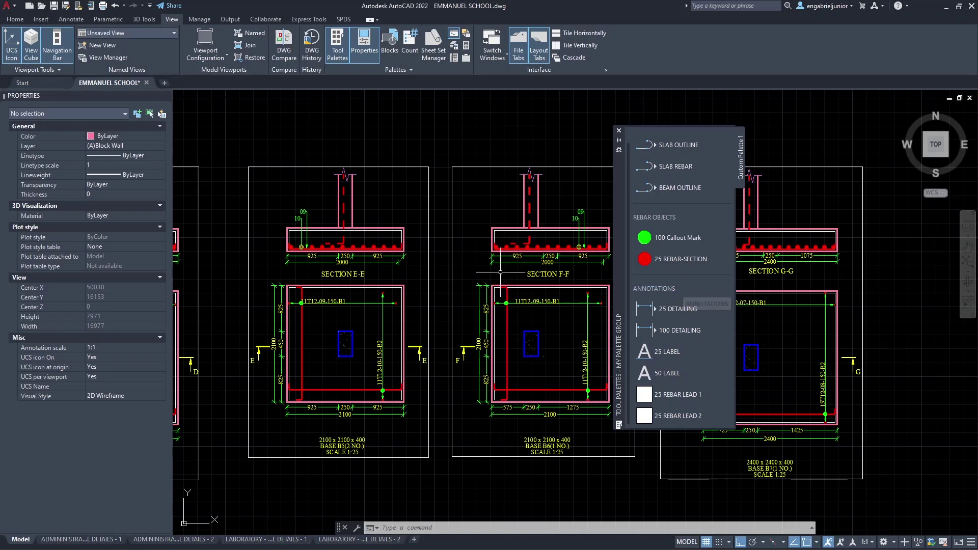
- Add the AR-CONC hatch from the column in the BASE B6 plan to the end of Custom Palette 1 as a tool
scroll(529, 346, up, 8)
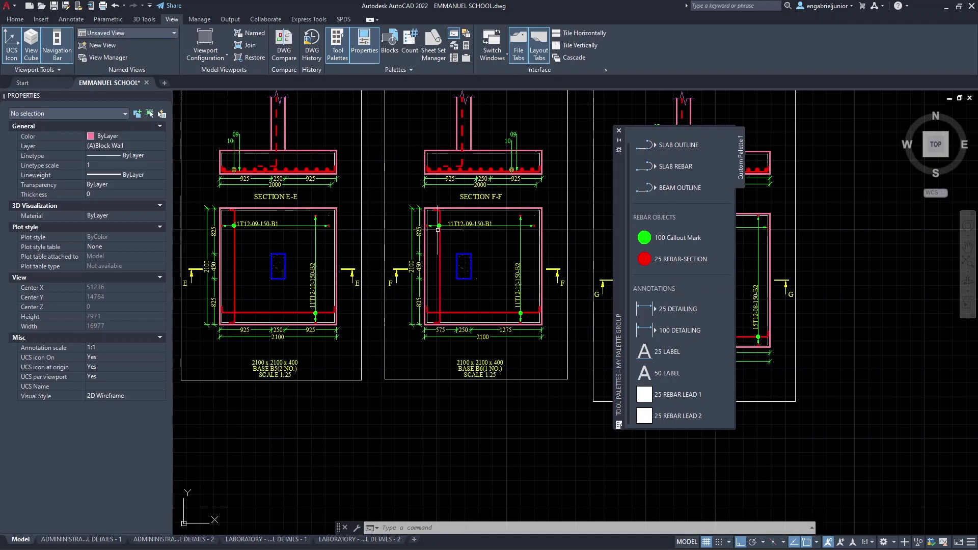
click(477, 292)
click(442, 236)
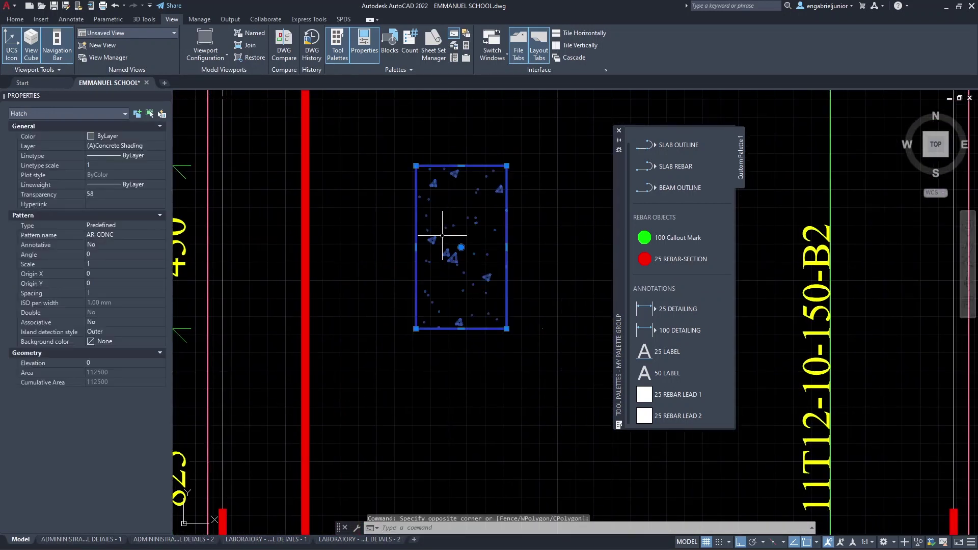
drag(635, 368, 700, 418)
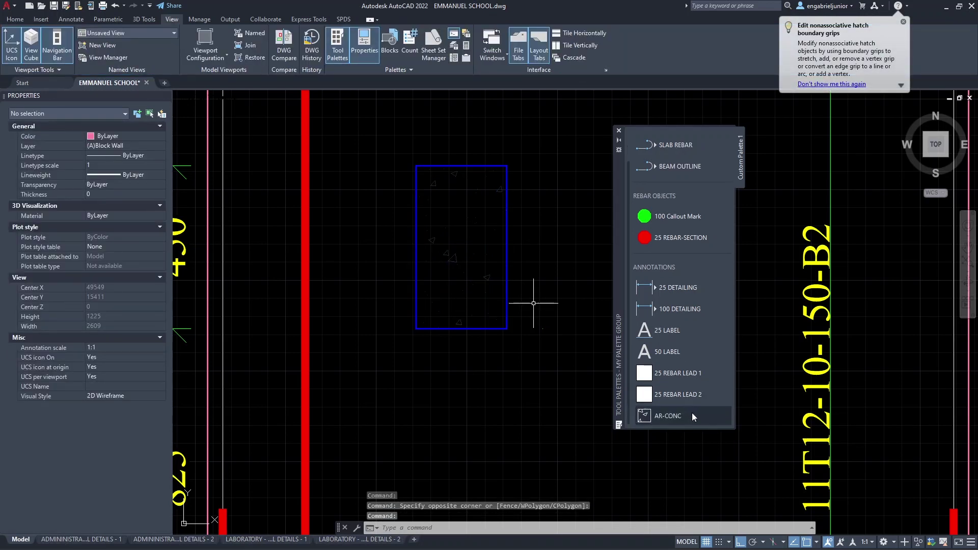
- Add a separator to the palette between the 25 REBAR LEAD 2 and AR-CONC tools
right_click(732, 425)
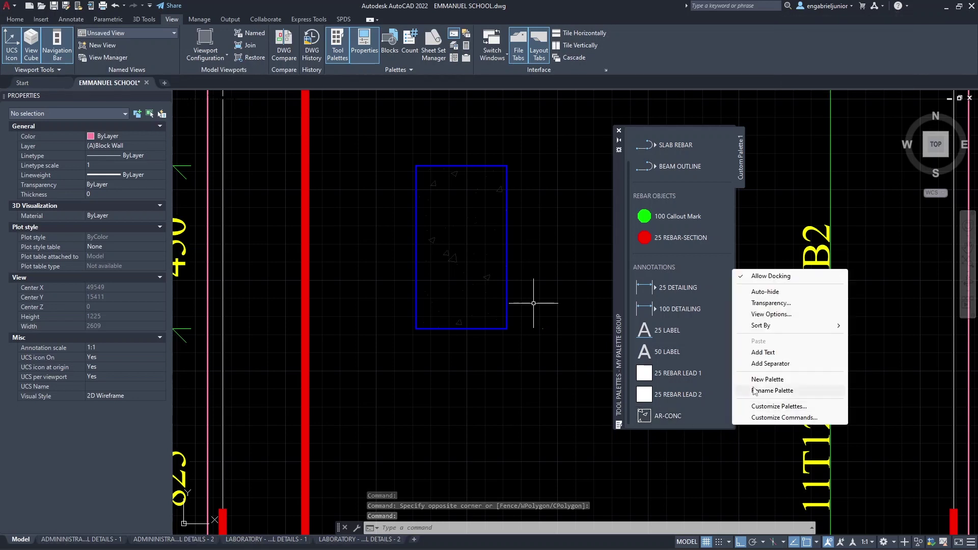
click(759, 365)
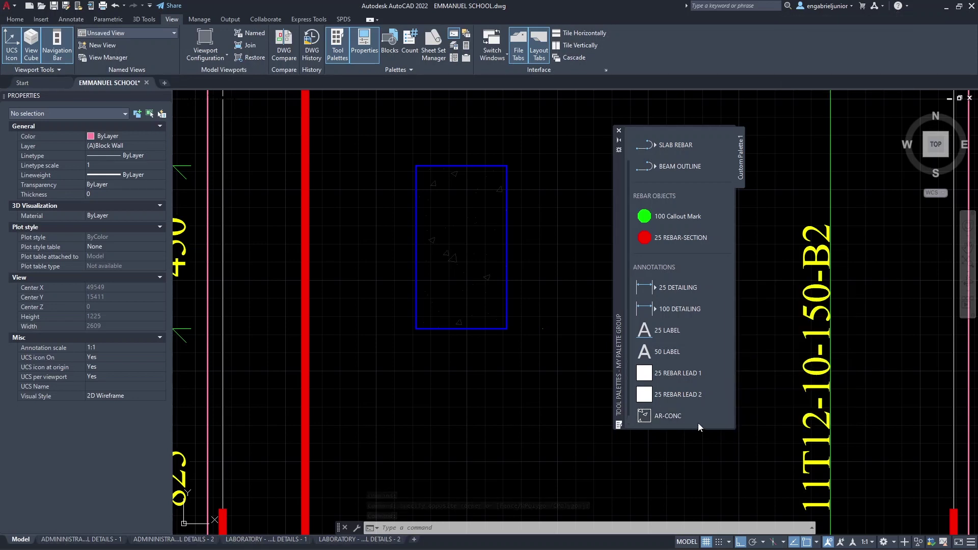
scroll(700, 425, down, 1)
drag(701, 420, 697, 398)
- Add a HATCHES text heading to the palette and place it directly above the AR-CONC tool
right_click(733, 426)
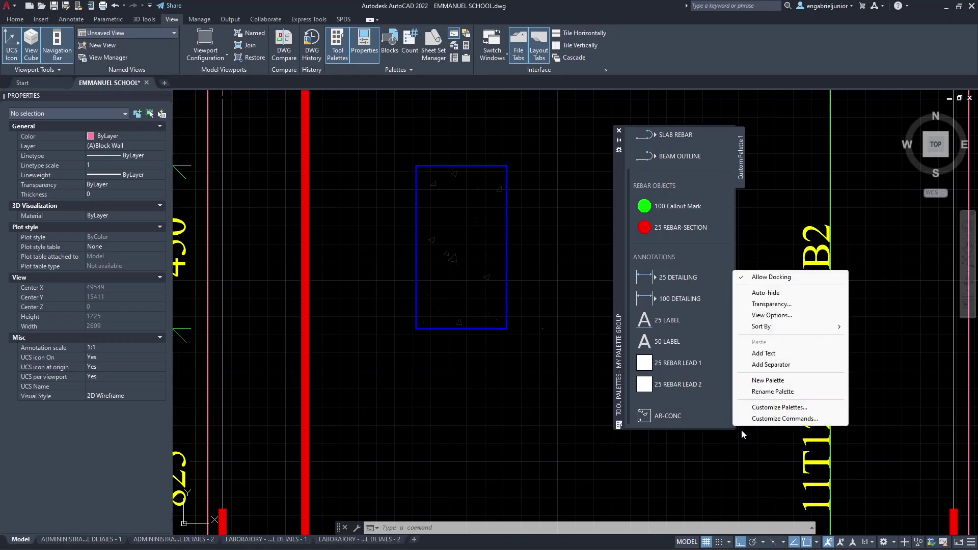
click(768, 354)
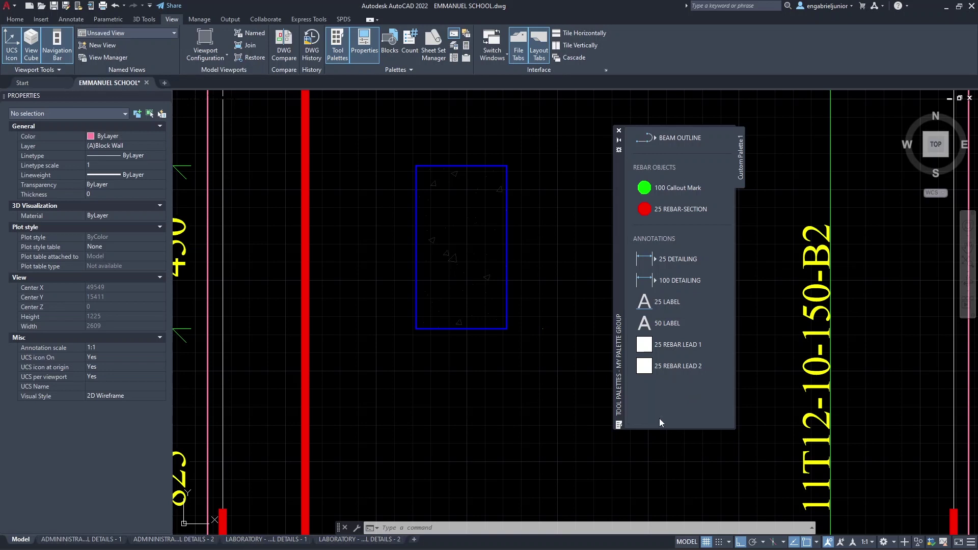
drag(659, 417, 657, 395)
- Rename the AR-CONC tool in the palette as CONCRETE HATCH
right_click(673, 417)
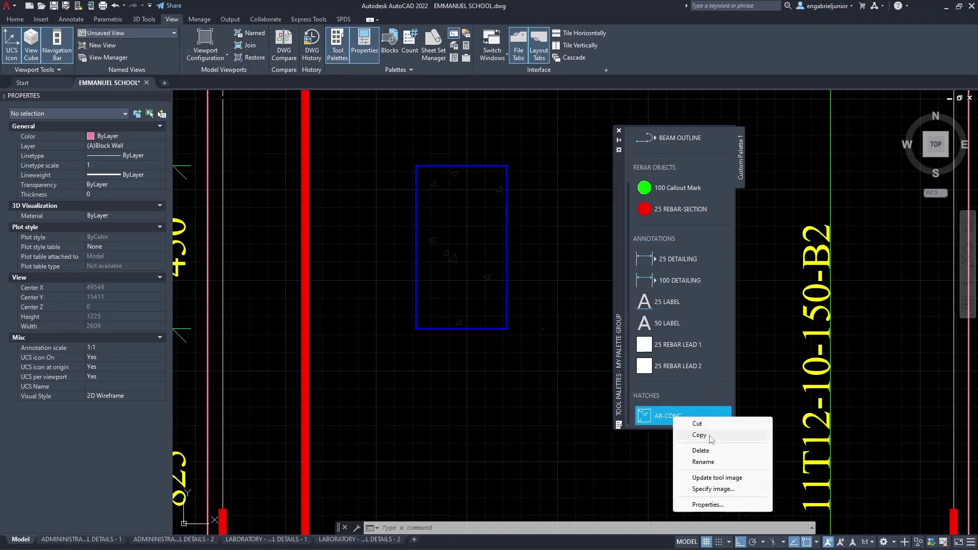
click(705, 461)
text(CONCRE)
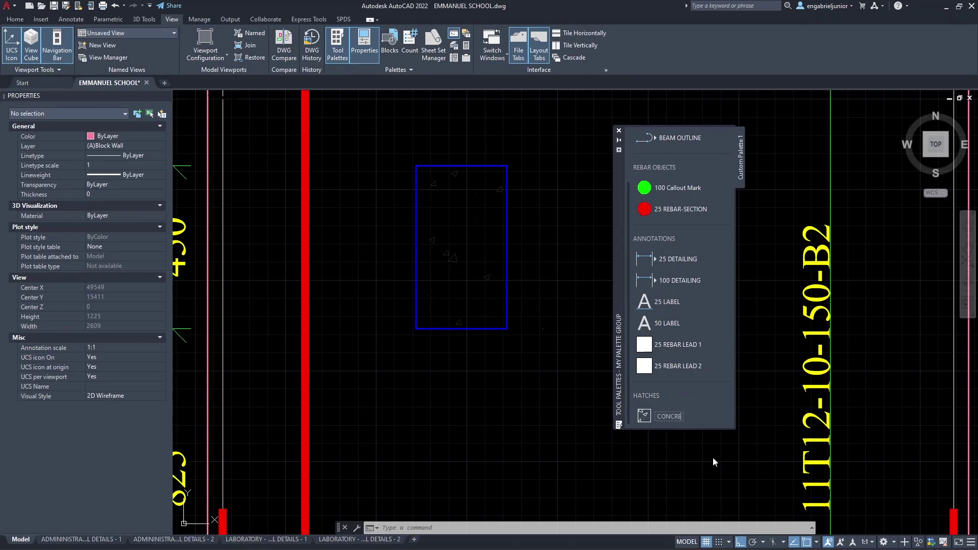
text(ETE HATCH)
key(Return)
- Add the magenta ANSI32 hatch from a strap beam in the foundation plan to the palette below CONCRETE HATCH
scroll(531, 298, down, 15)
scroll(531, 298, up, 15)
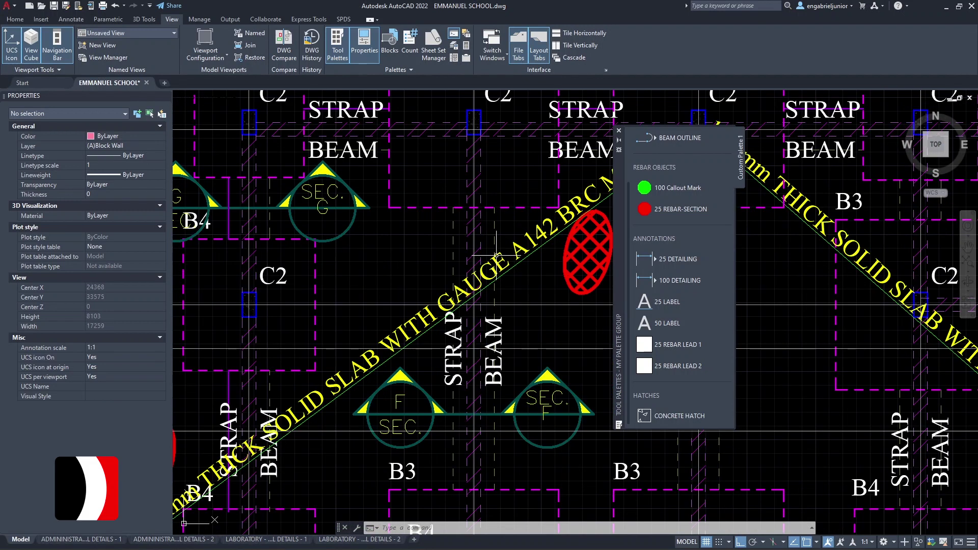
middle_drag(495, 255, 461, 296)
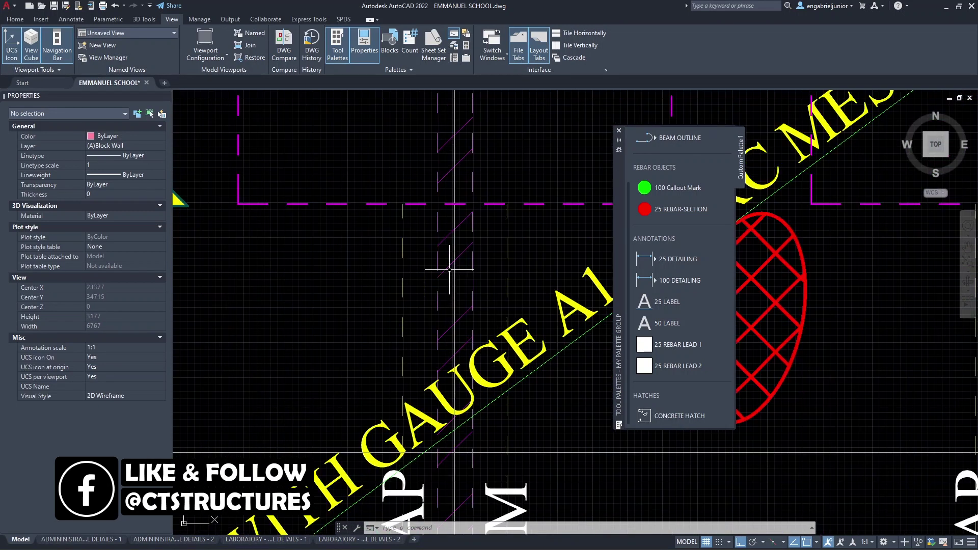
click(453, 270)
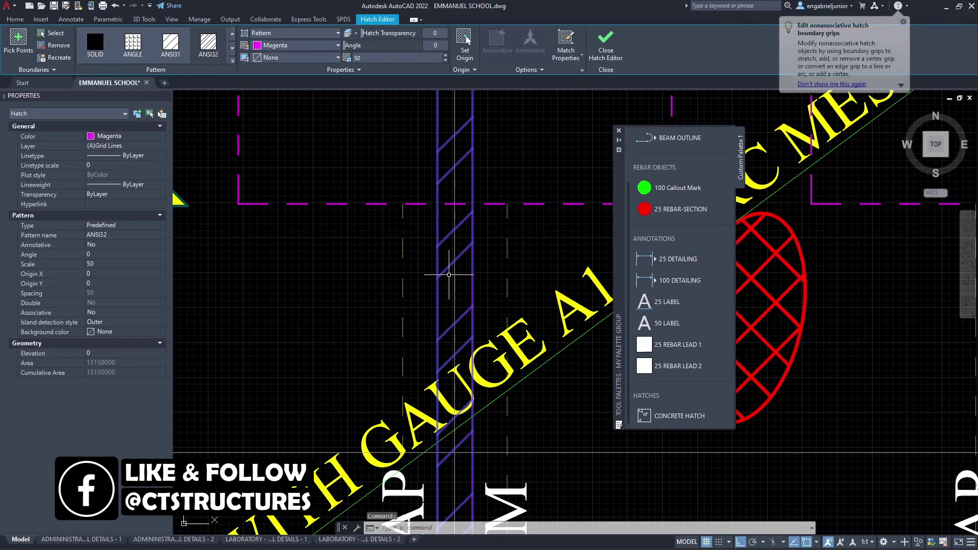
drag(447, 269, 707, 422)
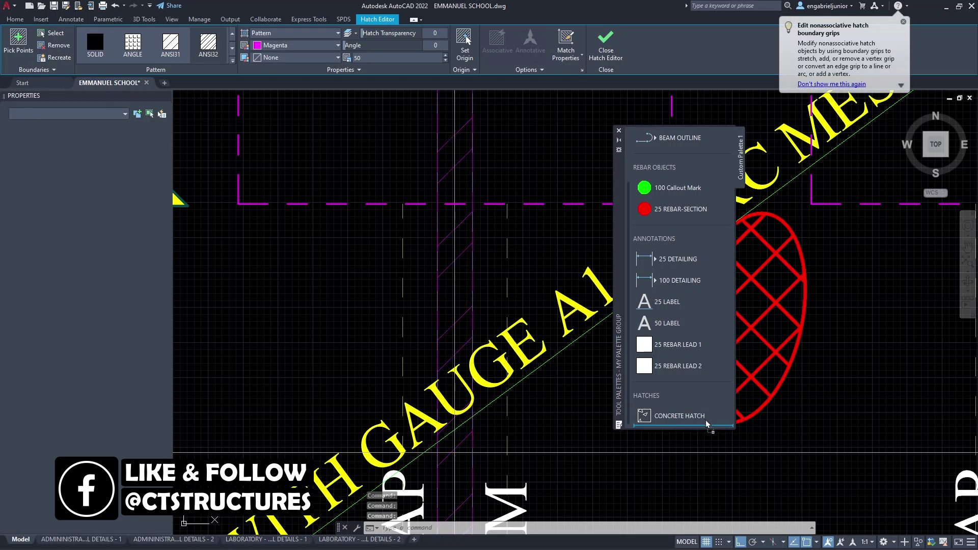
key(Escape)
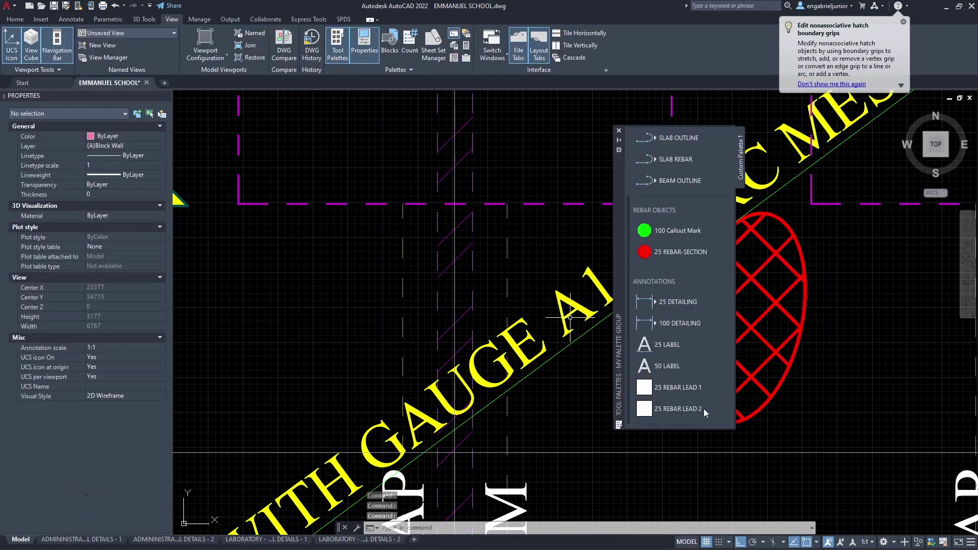
- Rename the ANSI32 tool in the palette's HATCHES section as STRAP BEAM HATCH
right_click(673, 415)
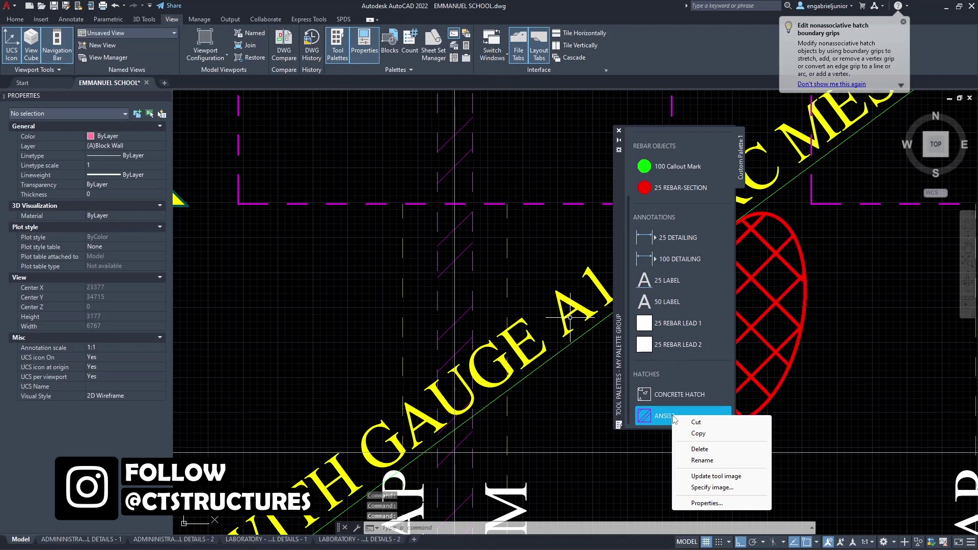
click(702, 460)
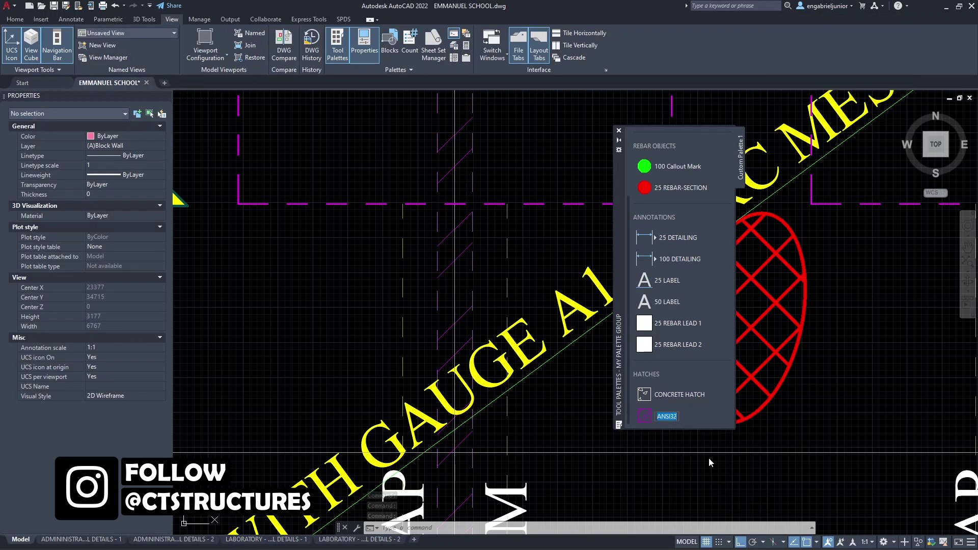
text(S)
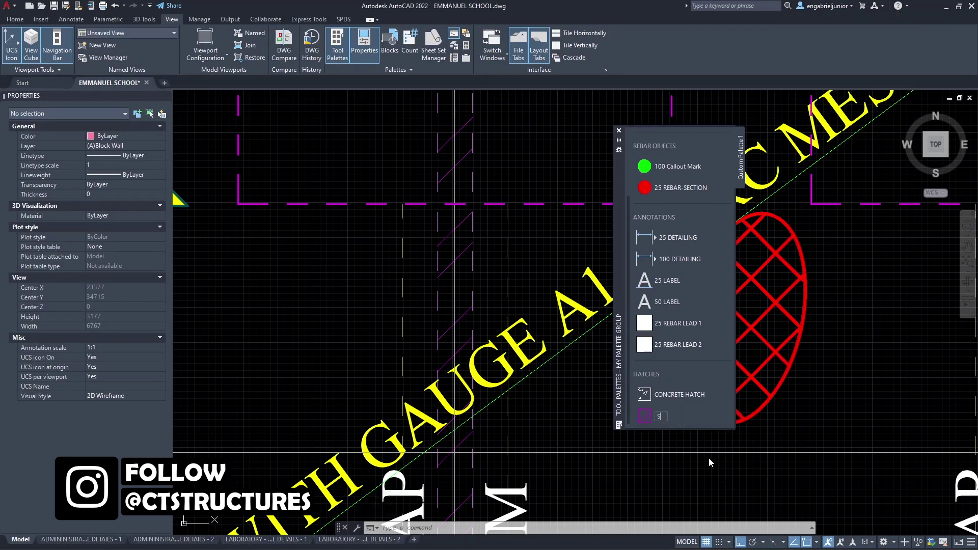
text(TRAP BEAM)
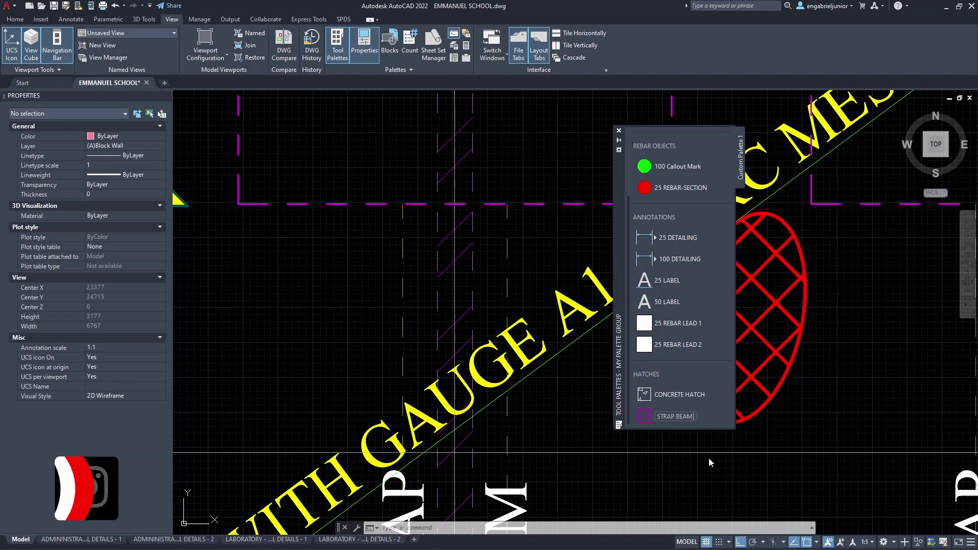
text( HATCH)
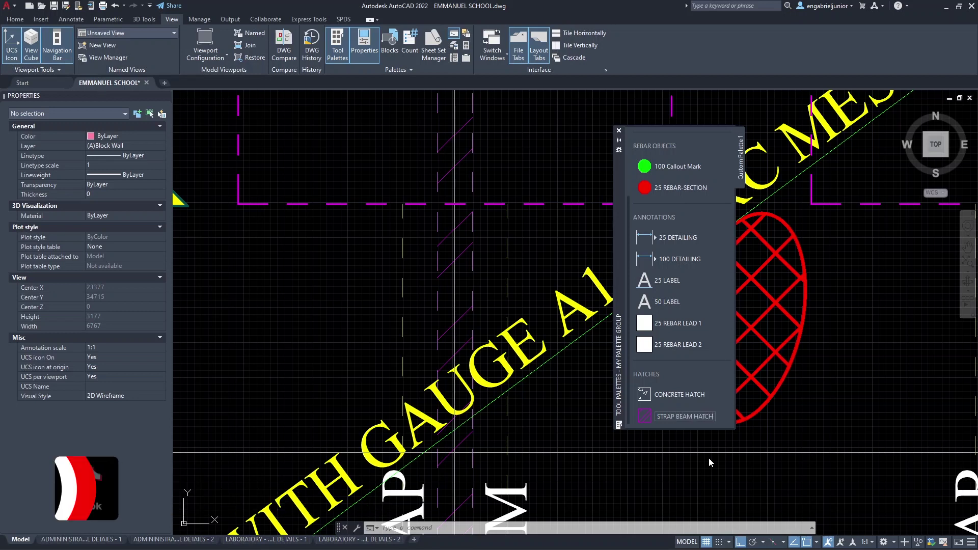
key(Return)
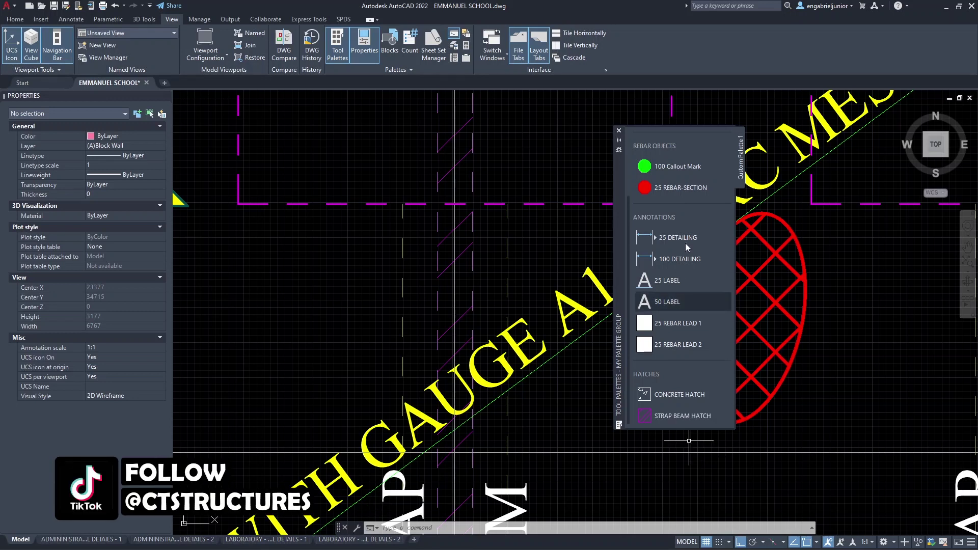
scroll(688, 241, up, 2)
scroll(684, 228, down, 2)
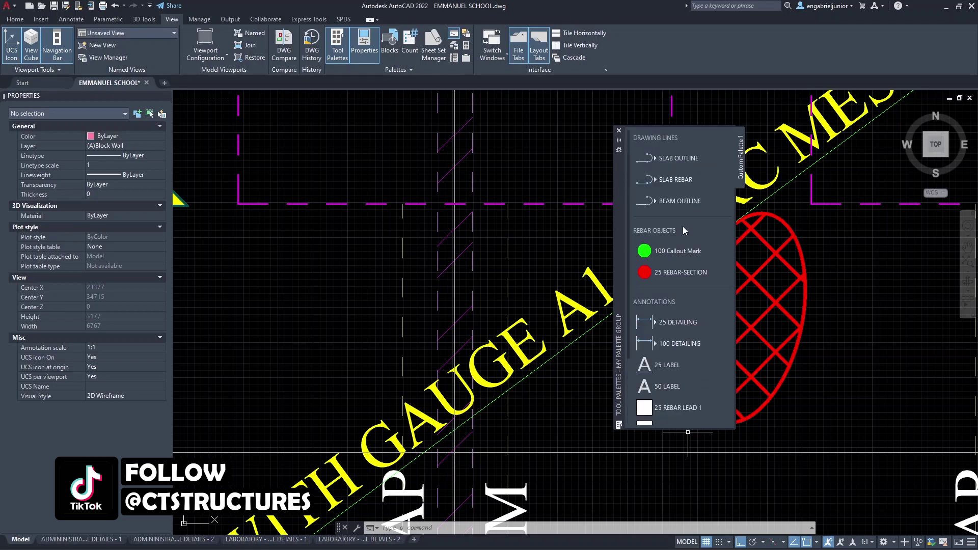
- Move the tool palette window away from the foundation plan to the empty area beside the drawings
mouse_move(622, 189)
mouse_down()
mouse_move(607, 207)
mouse_move(564, 184)
mouse_up()
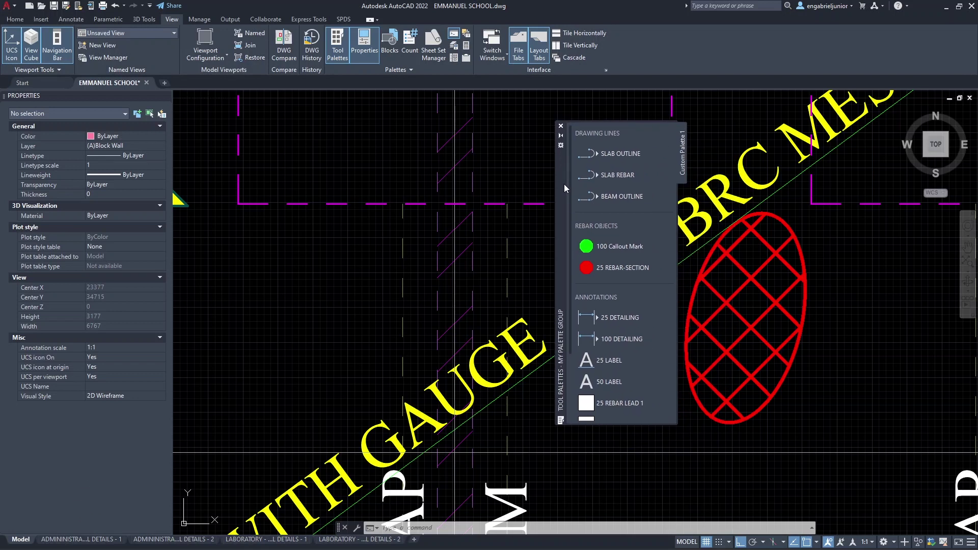
scroll(510, 219, down, 6)
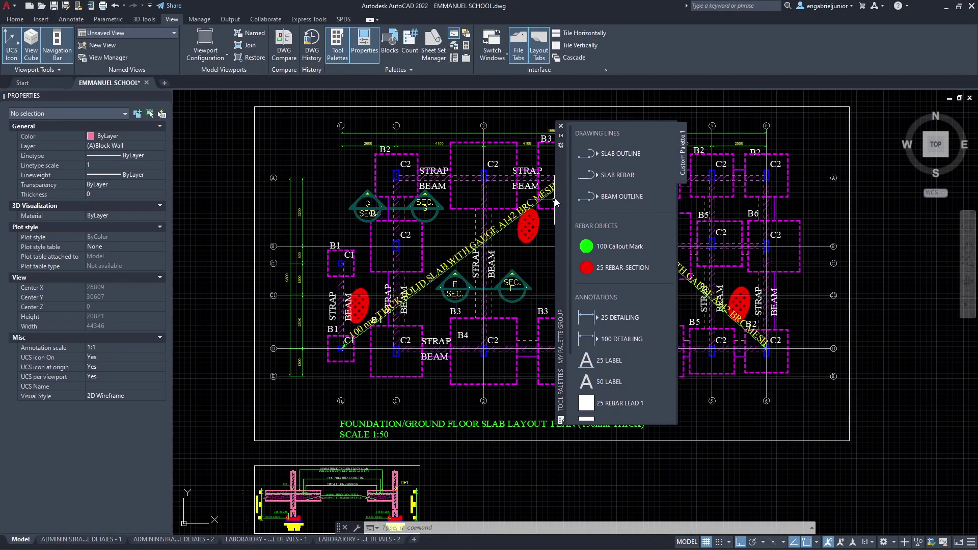
scroll(522, 203, down, 4)
drag(560, 204, 310, 195)
scroll(266, 200, down, 3)
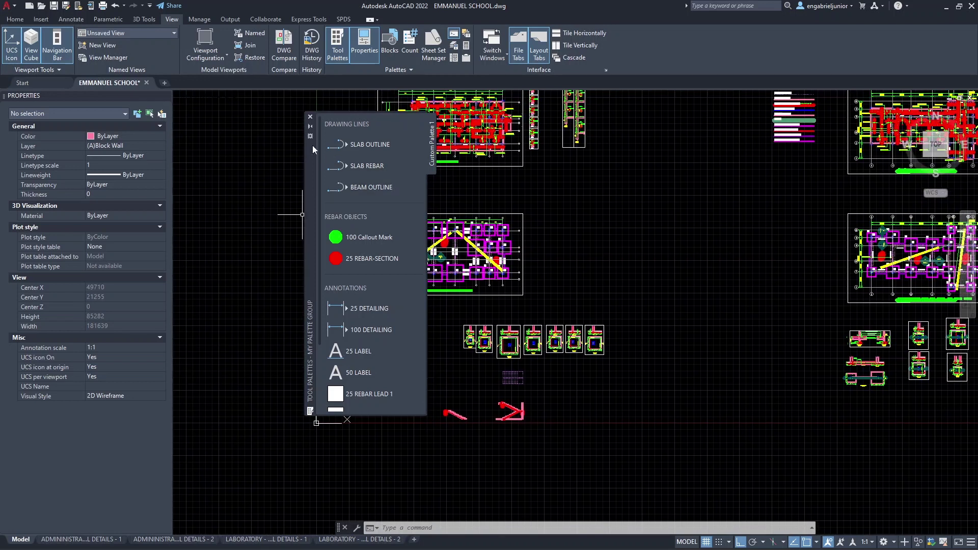
- Export My Palette Group from the palette customization as My Palette Group.xpg into the Tool Palettes folder within Autodesk's Custom Content
right_click(310, 145)
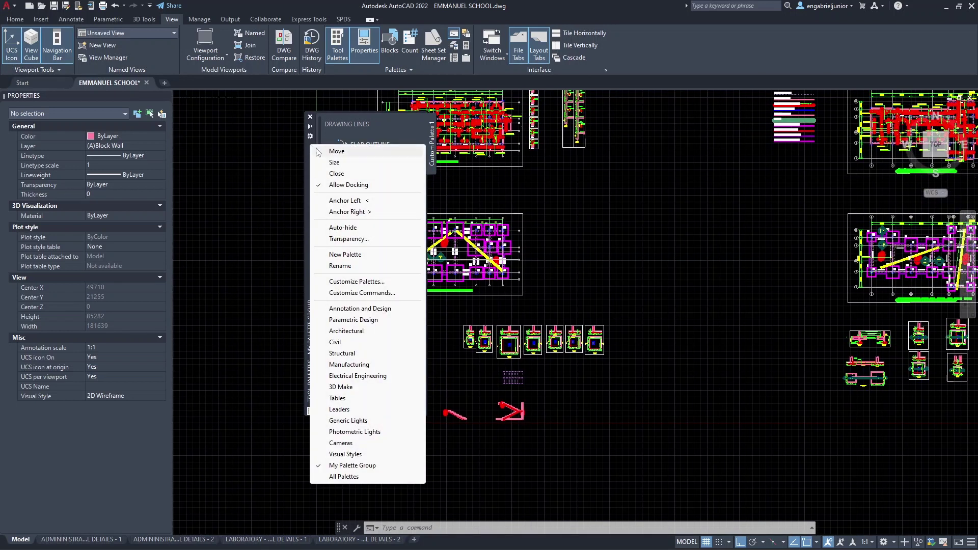
click(377, 283)
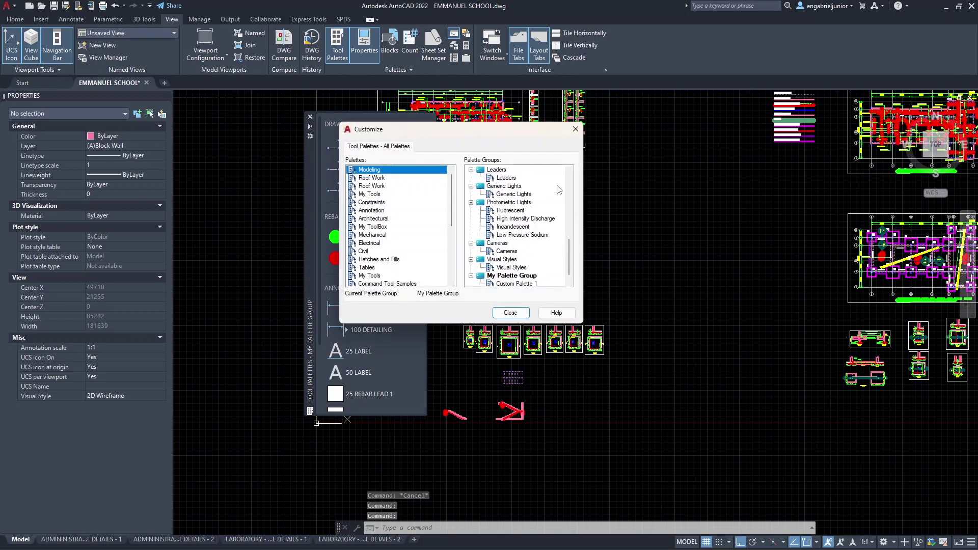
scroll(624, 238, down, 1)
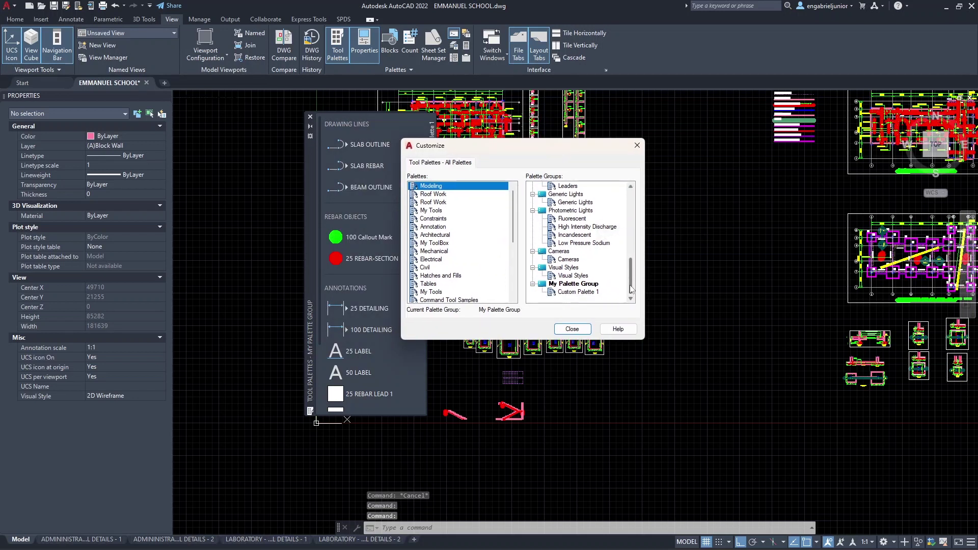
scroll(505, 241, down, 5)
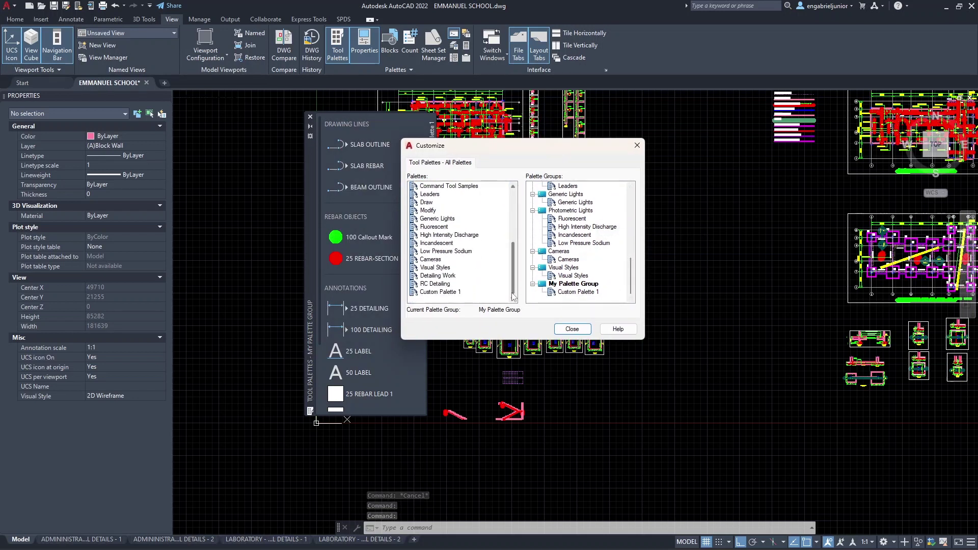
click(443, 292)
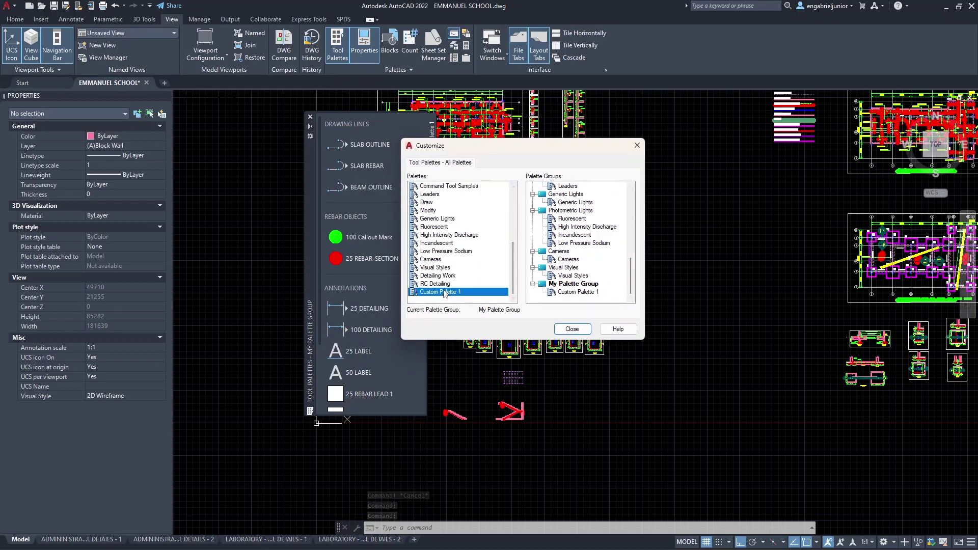
click(583, 285)
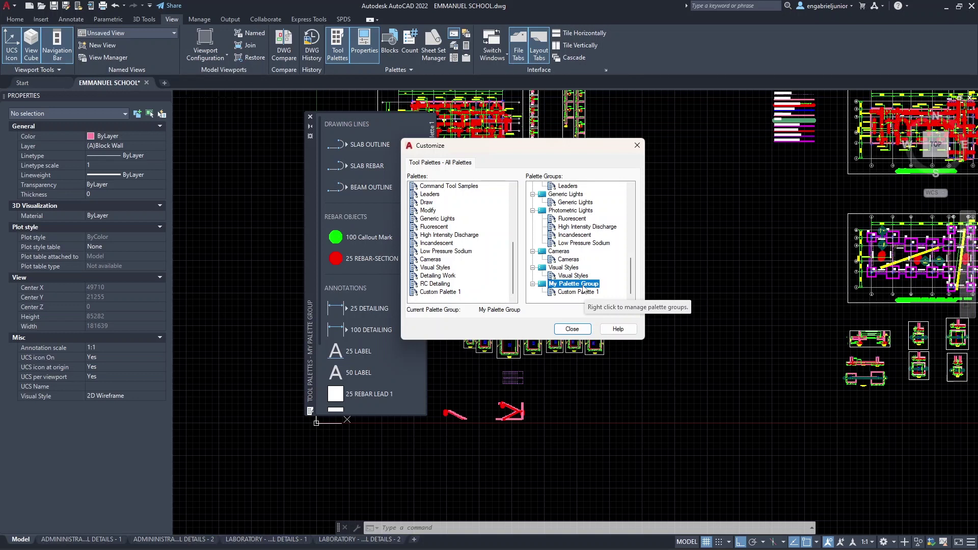
right_click(583, 286)
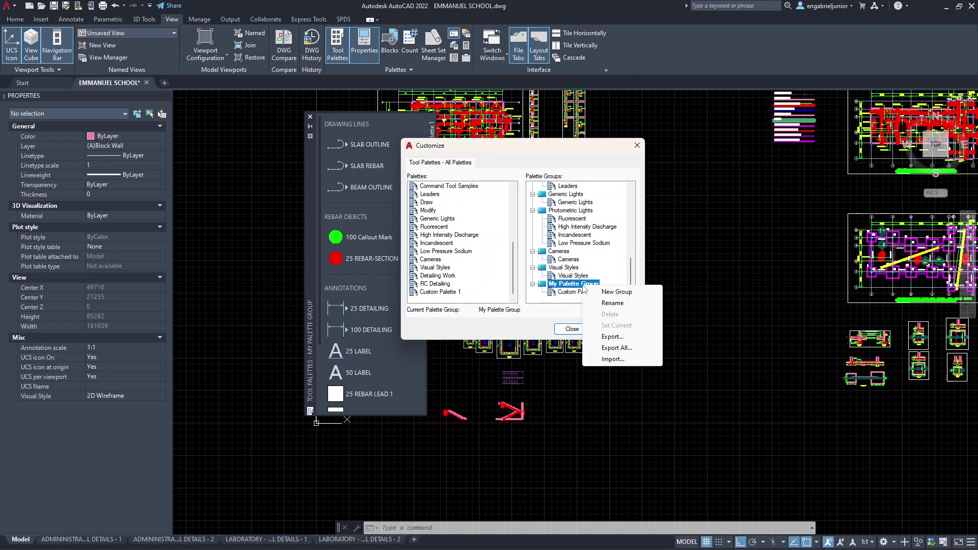
click(612, 337)
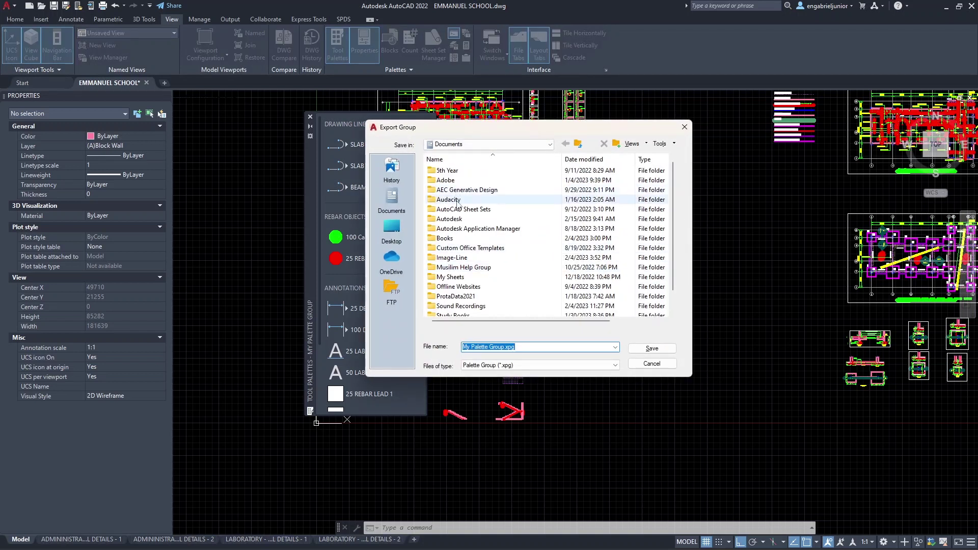
double_click(453, 219)
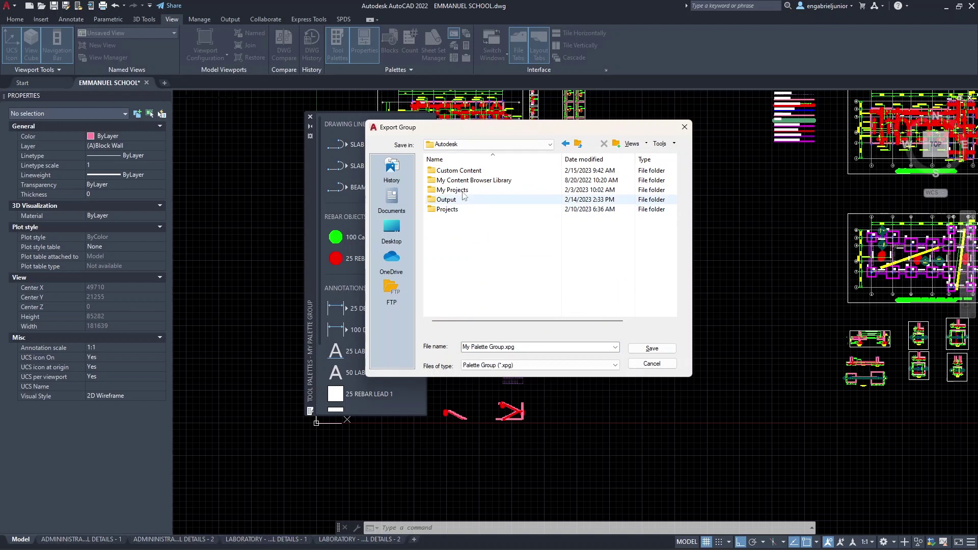
double_click(461, 171)
double_click(459, 170)
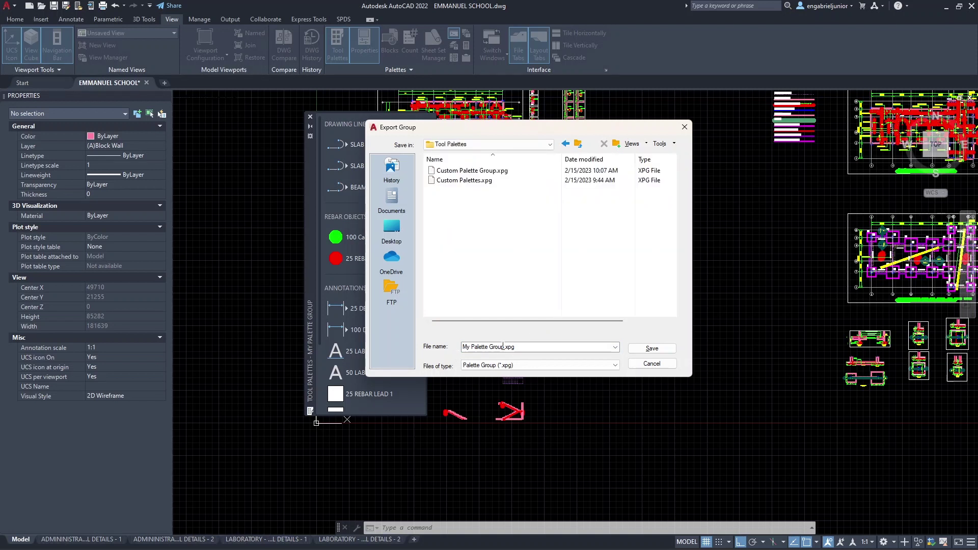
click(638, 351)
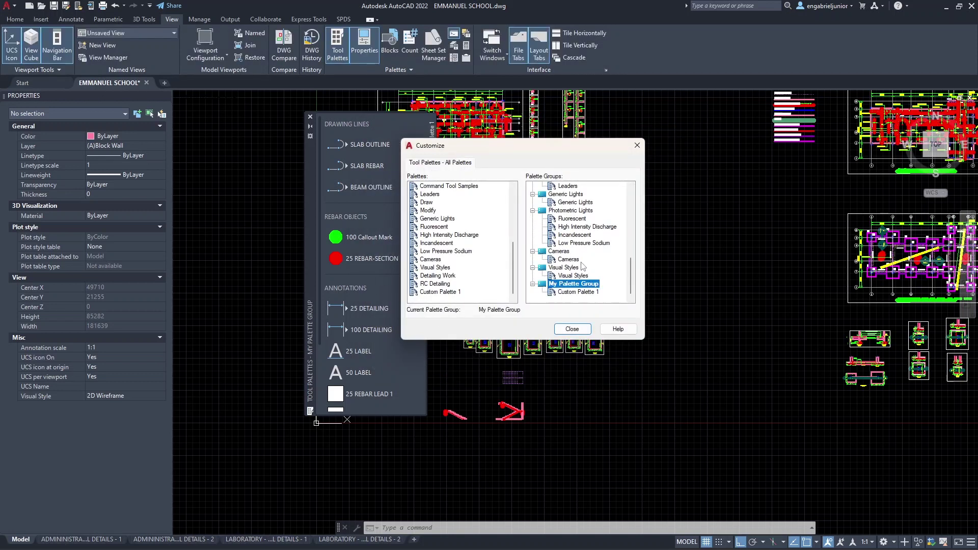
- Make Parametric Design the current palette group and delete My Palette Group from the palette groups
right_click(563, 289)
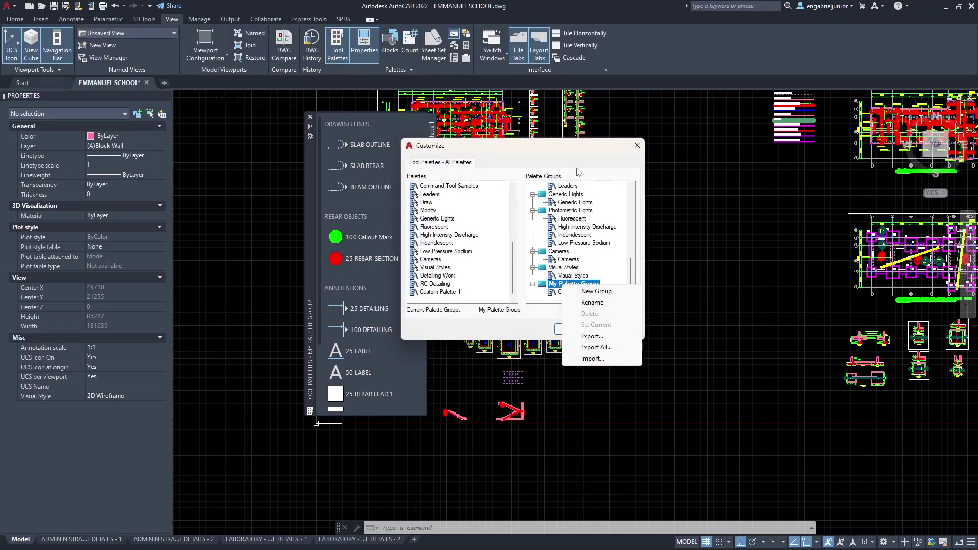
click(545, 172)
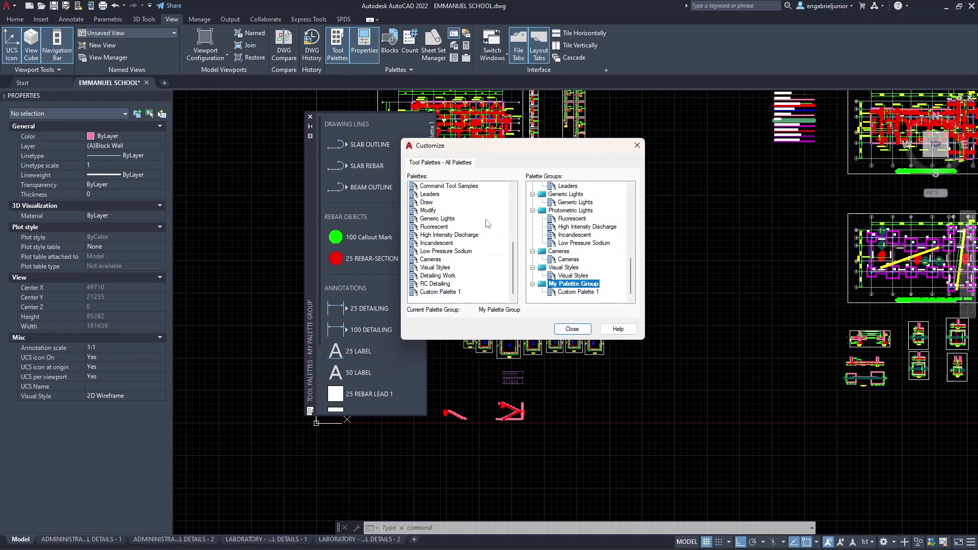
right_click(309, 134)
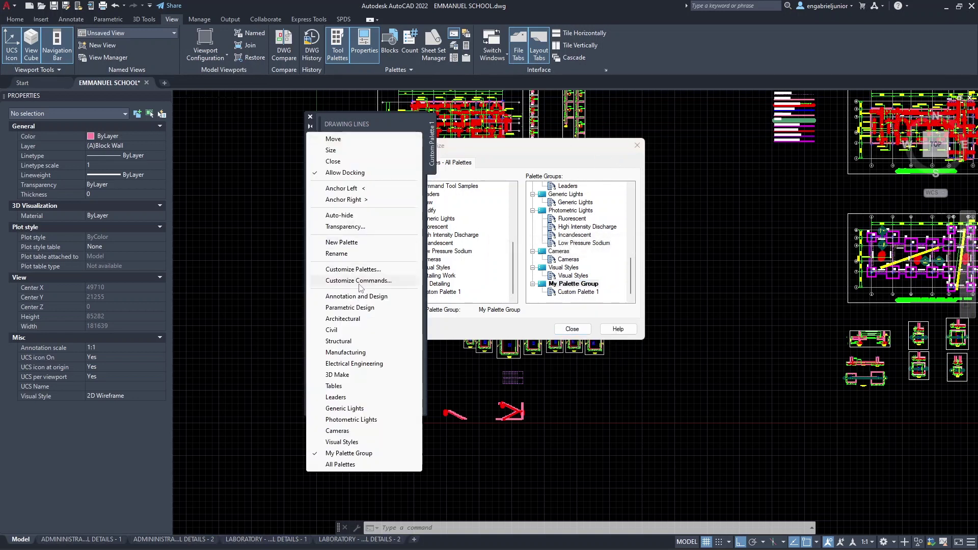
click(362, 307)
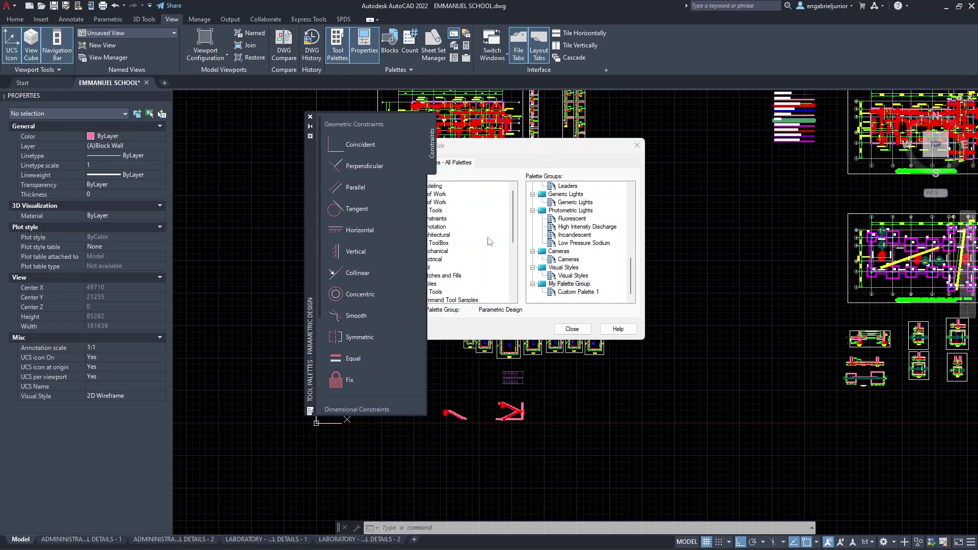
click(571, 284)
right_click(571, 284)
click(601, 314)
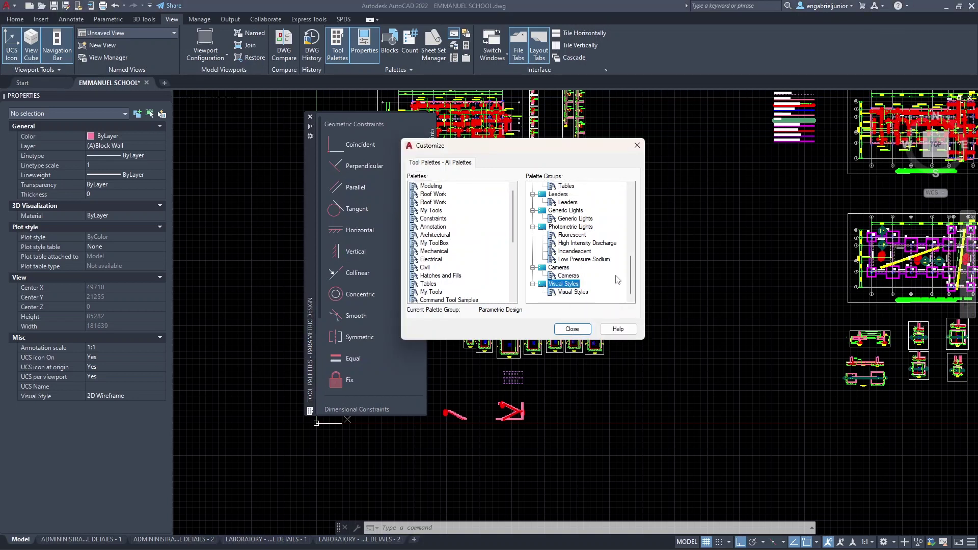
- Import the palette group file My Palette Group.xpg from the Tool Palettes folder and select its Custom Palette 1
right_click(537, 302)
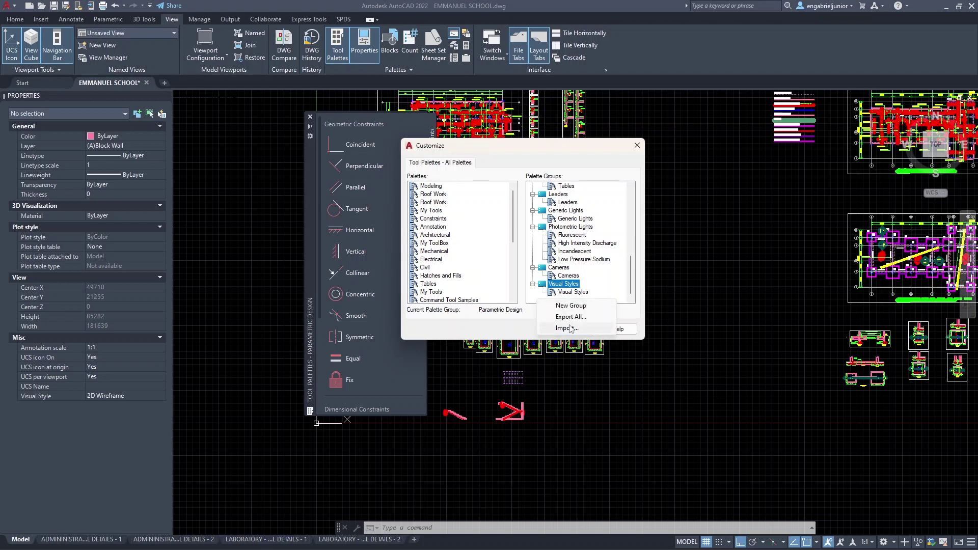
click(567, 327)
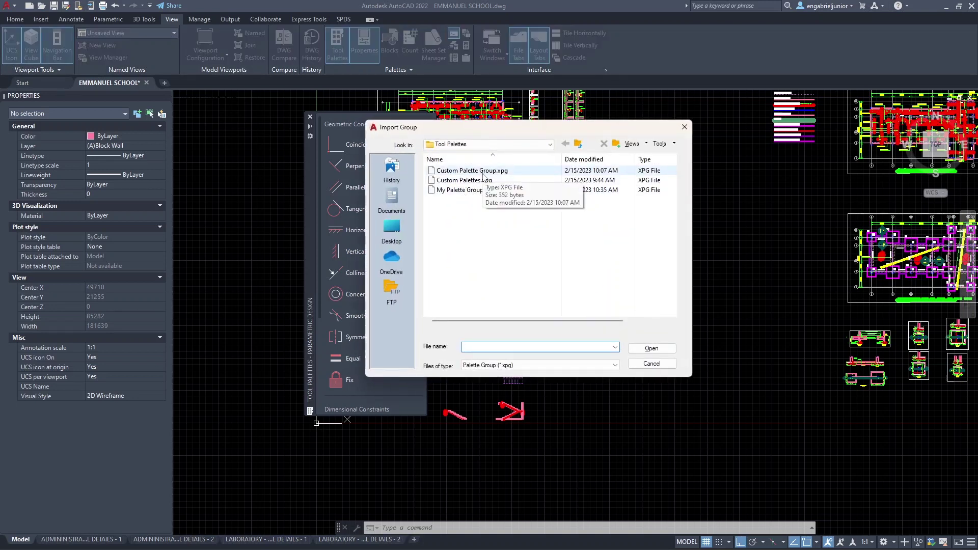
click(483, 175)
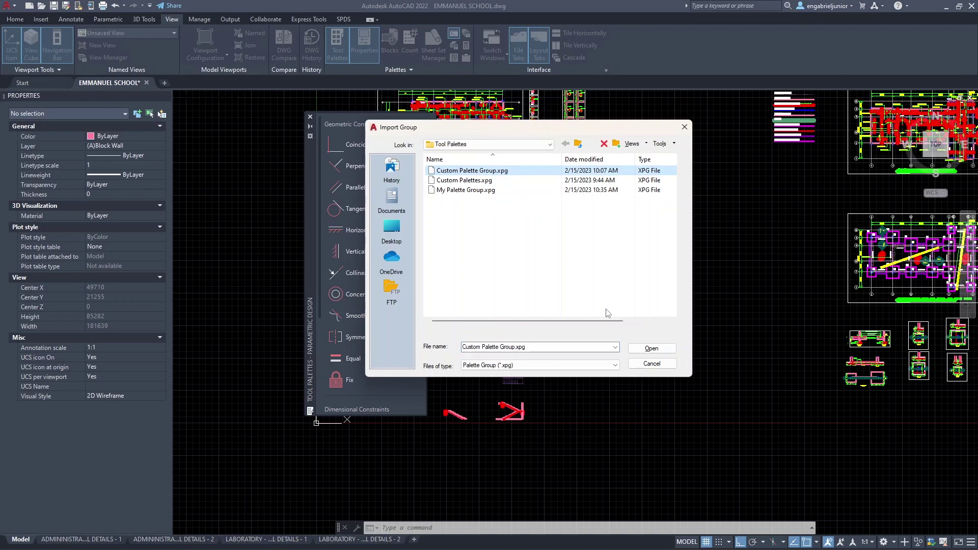
click(487, 191)
click(652, 347)
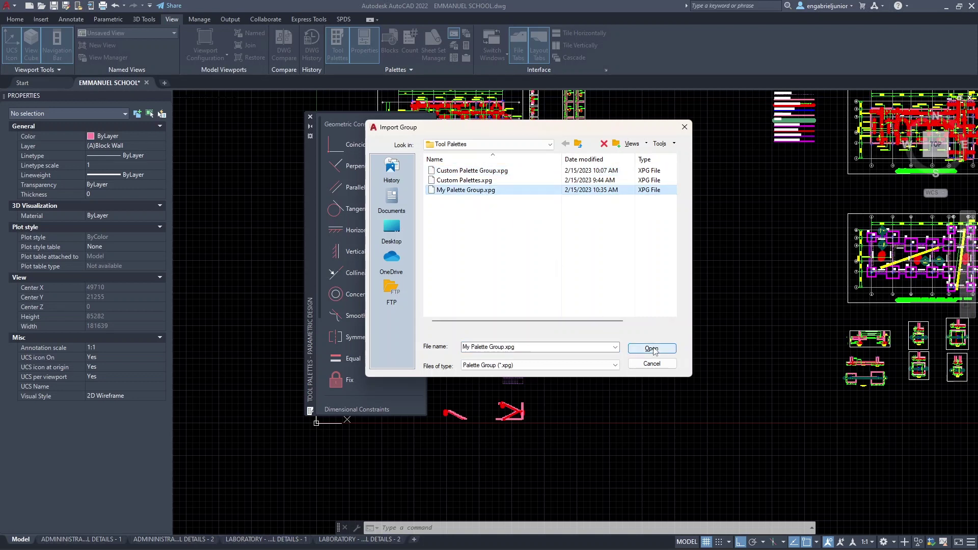
click(577, 293)
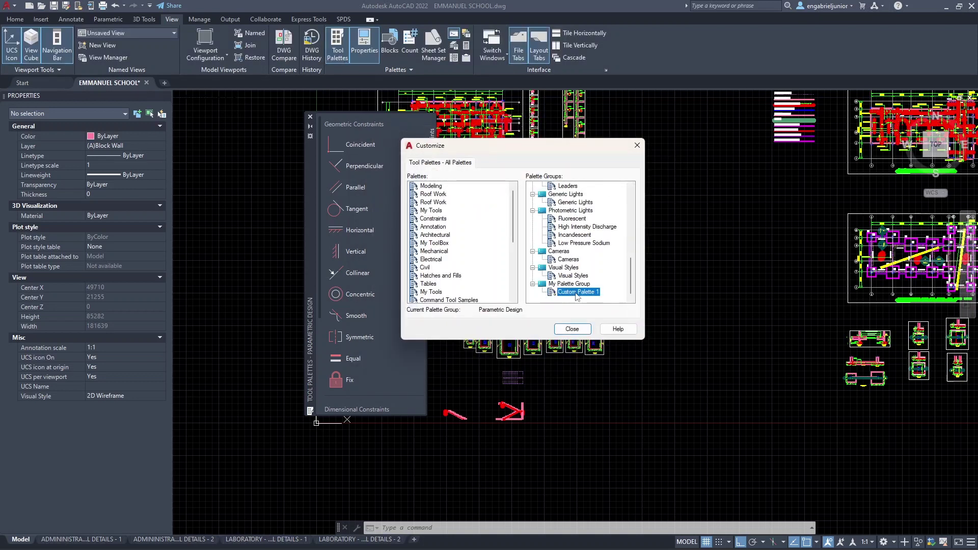
- Close the palette customization and display My Palette Group in the tool palettes
click(636, 145)
right_click(308, 132)
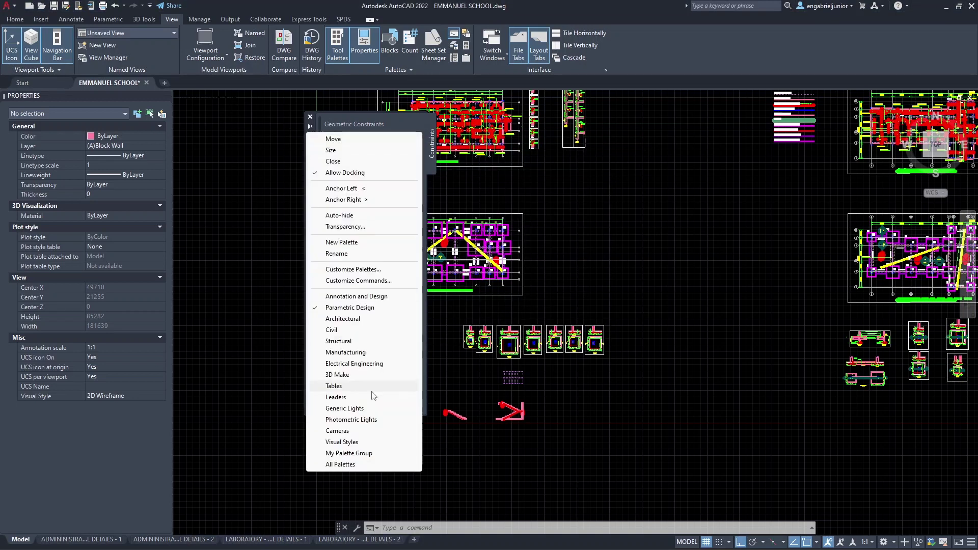
click(367, 453)
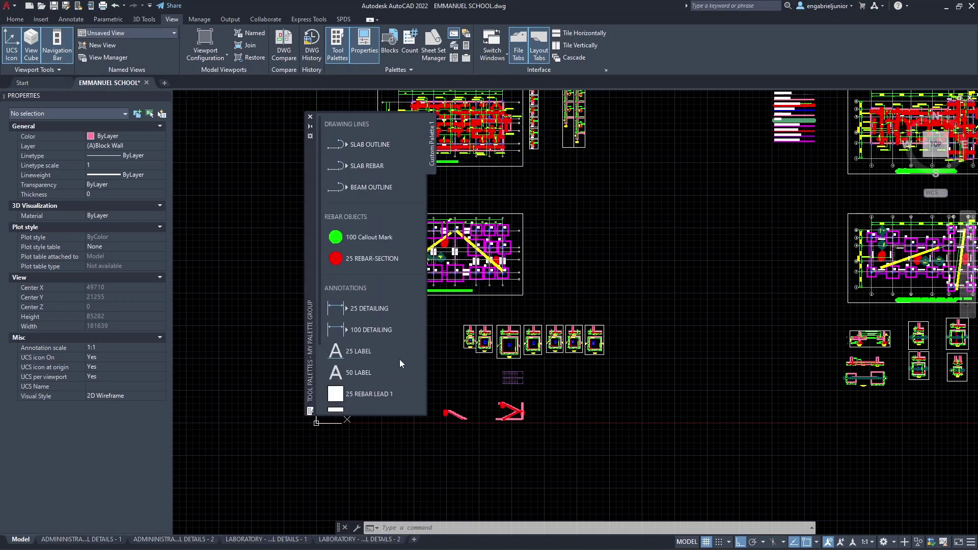